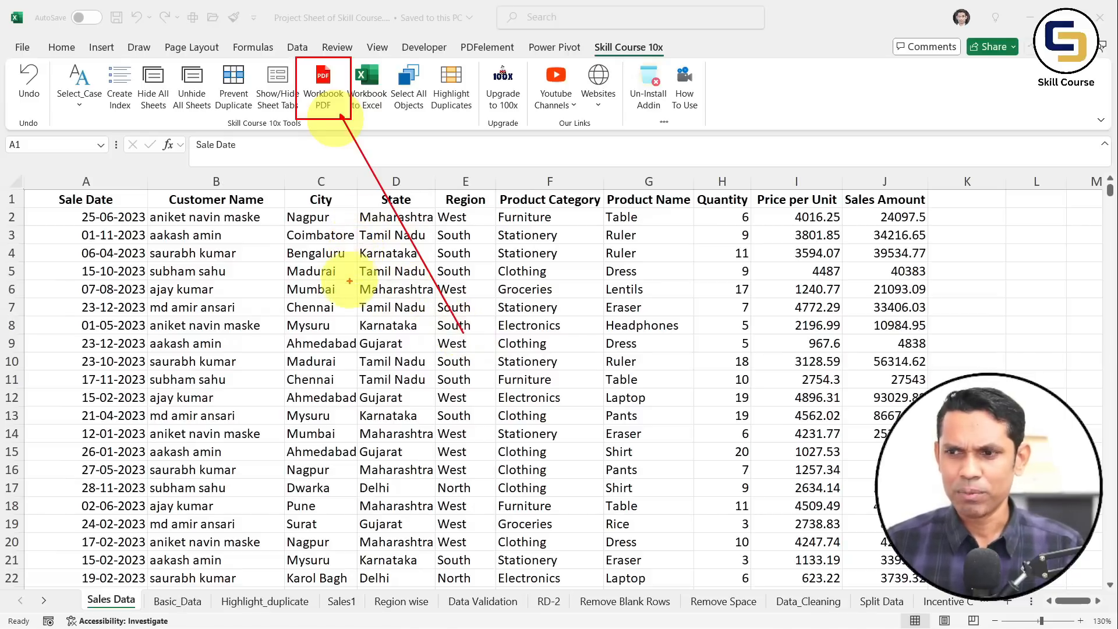
Make a few drag selections near the sheet tabs, then return focus to the sheet data
key(Escape)
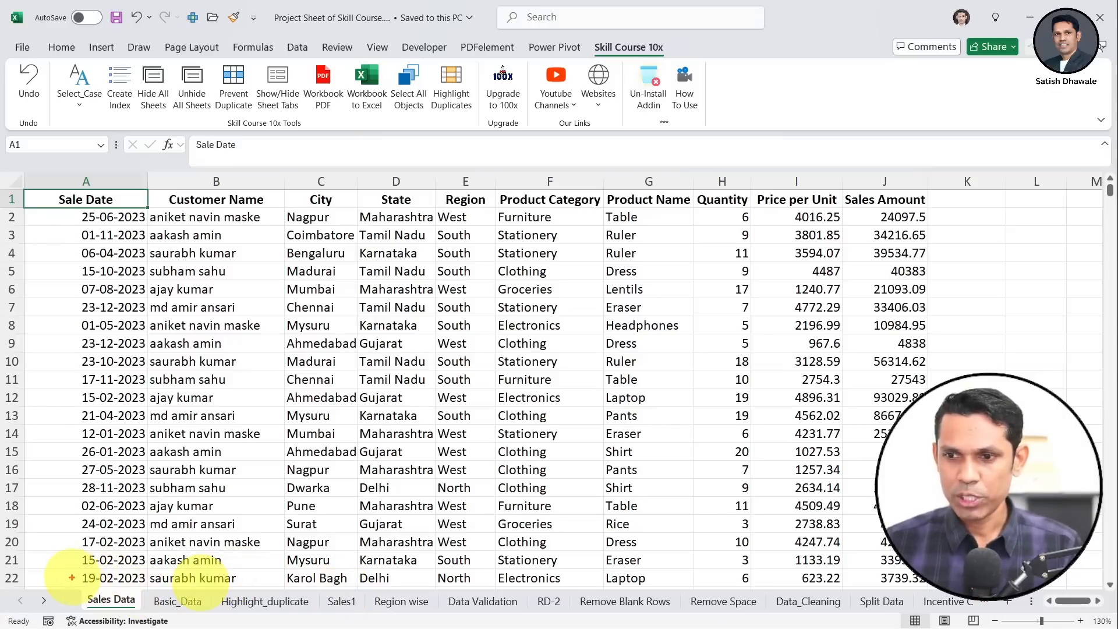
mouse_move(68, 578)
mouse_down()
mouse_move(751, 615)
mouse_move(976, 614)
mouse_up()
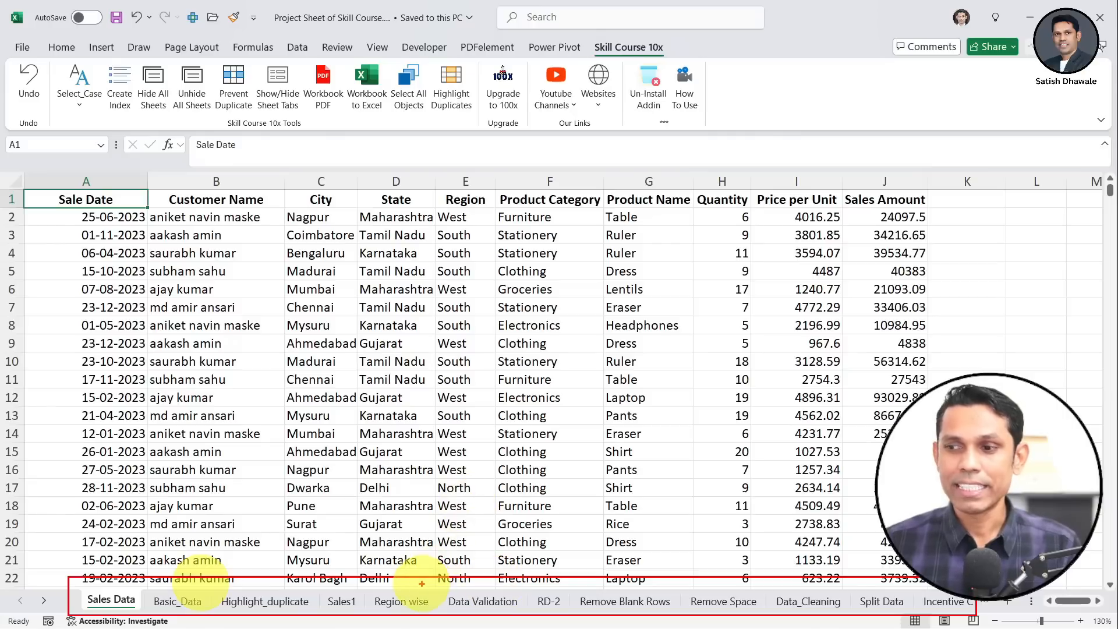
drag(403, 491, 421, 582)
drag(471, 465, 496, 588)
drag(666, 585, 642, 521)
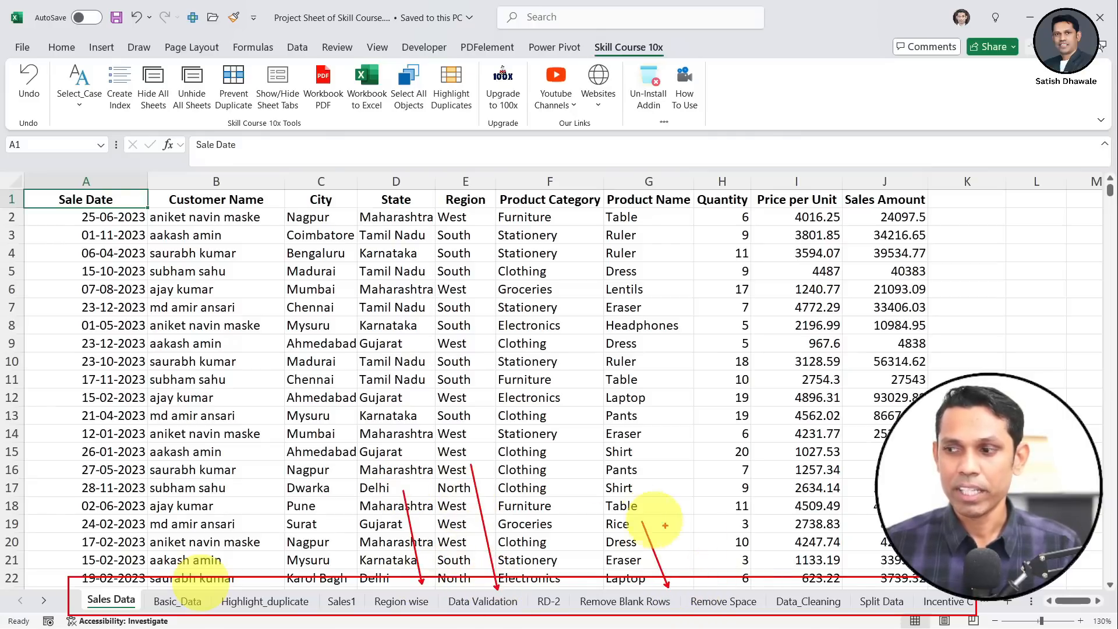
drag(745, 584, 710, 507)
key(Escape)
click(243, 340)
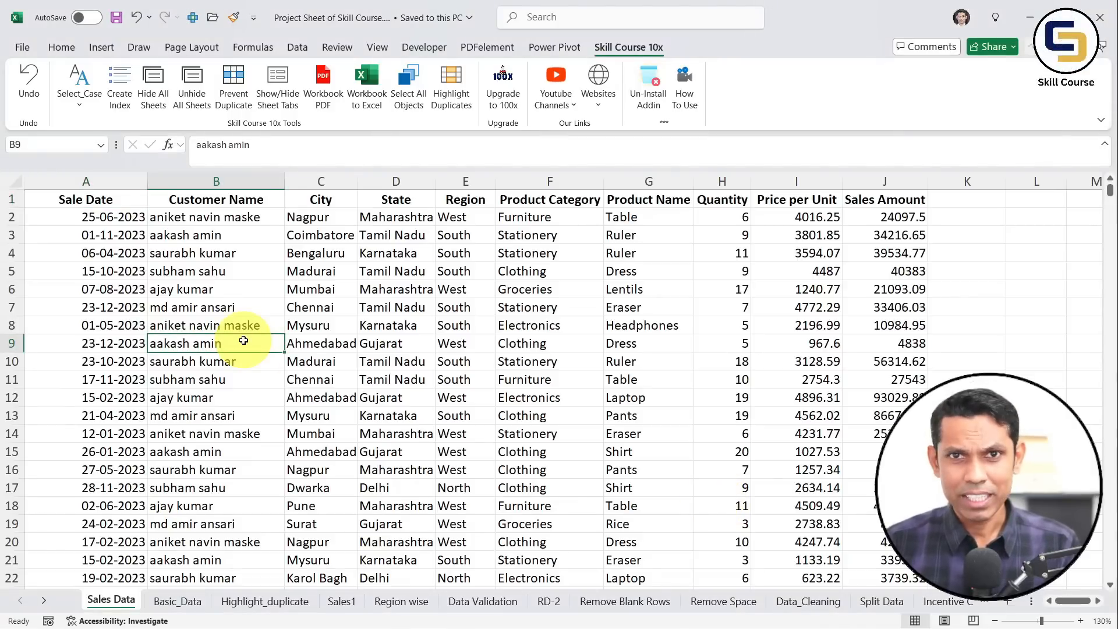
Set up Save As as PDF 'Project Sheet of Skill Course.pdf', publishing only the active sheet
key(F12)
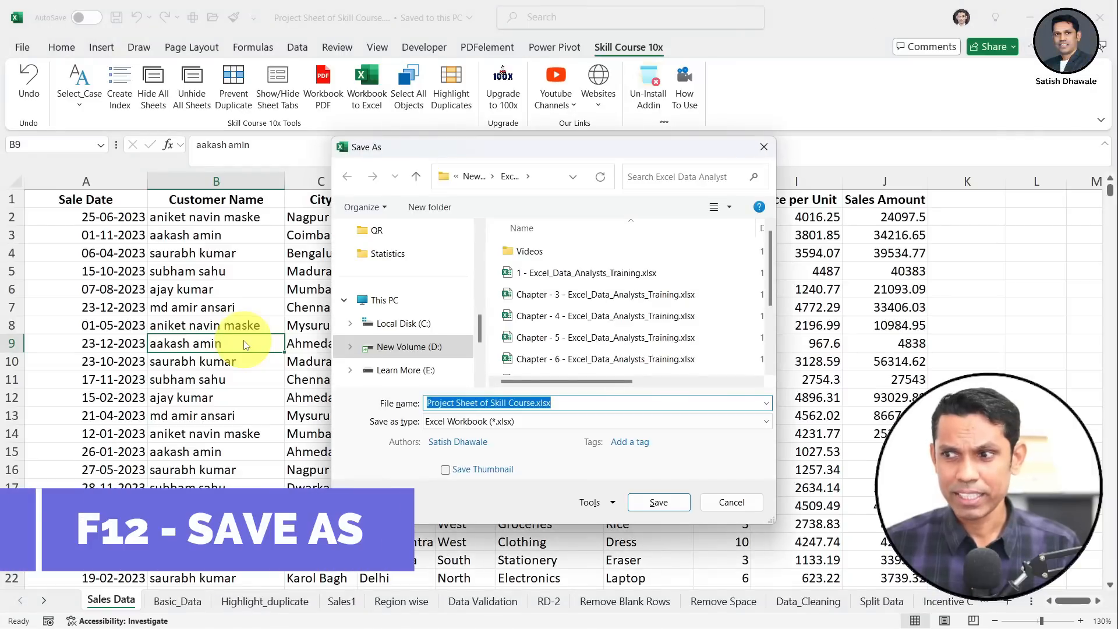
click(456, 428)
click(436, 374)
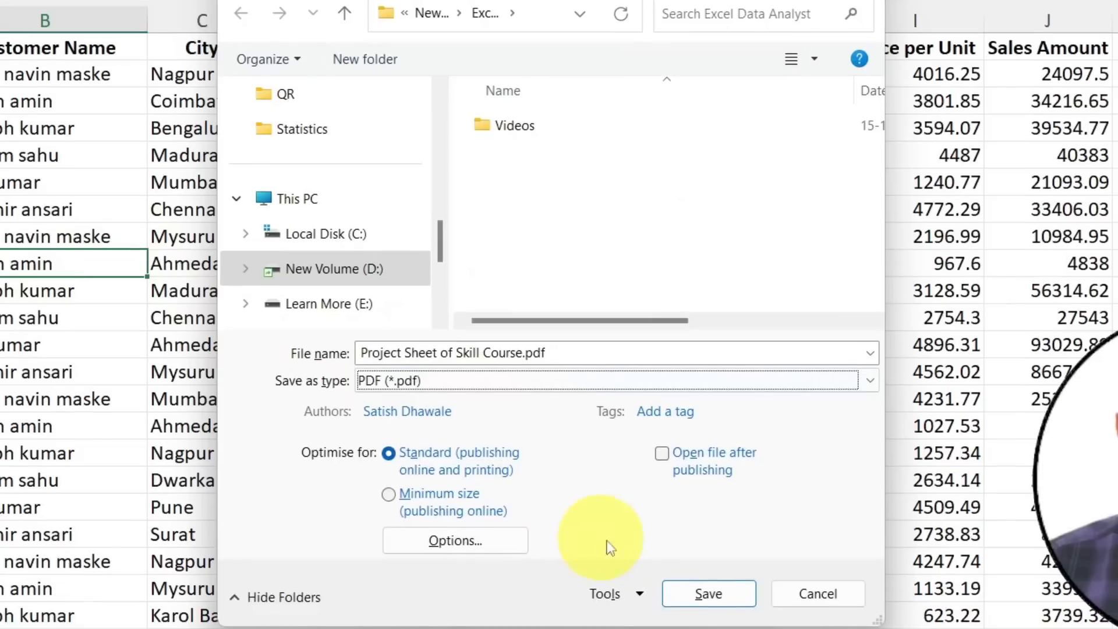
click(491, 544)
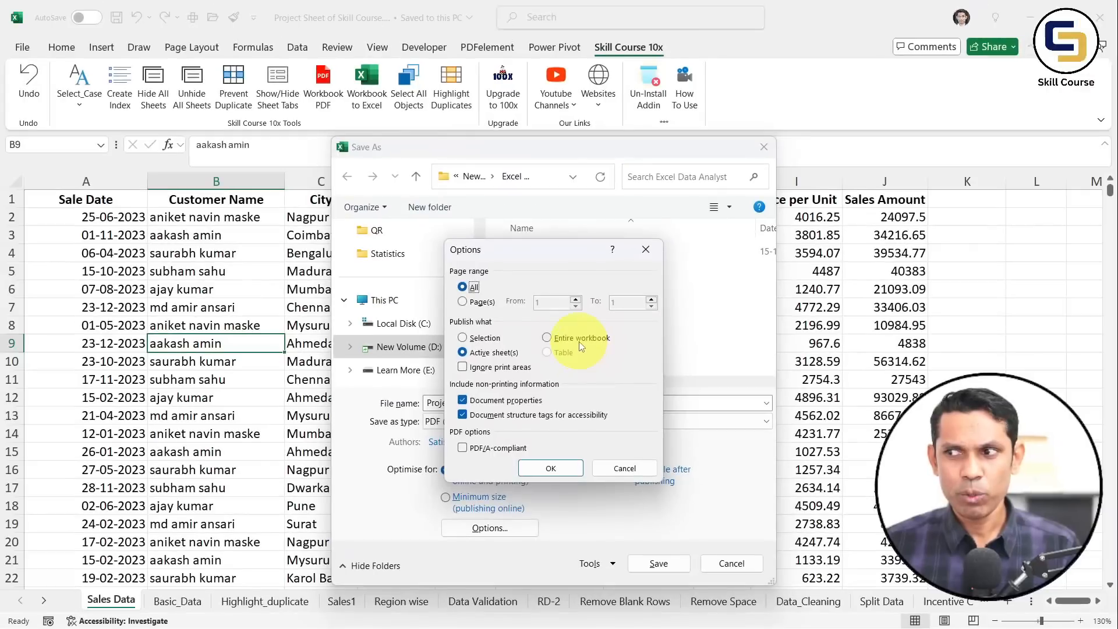
click(588, 260)
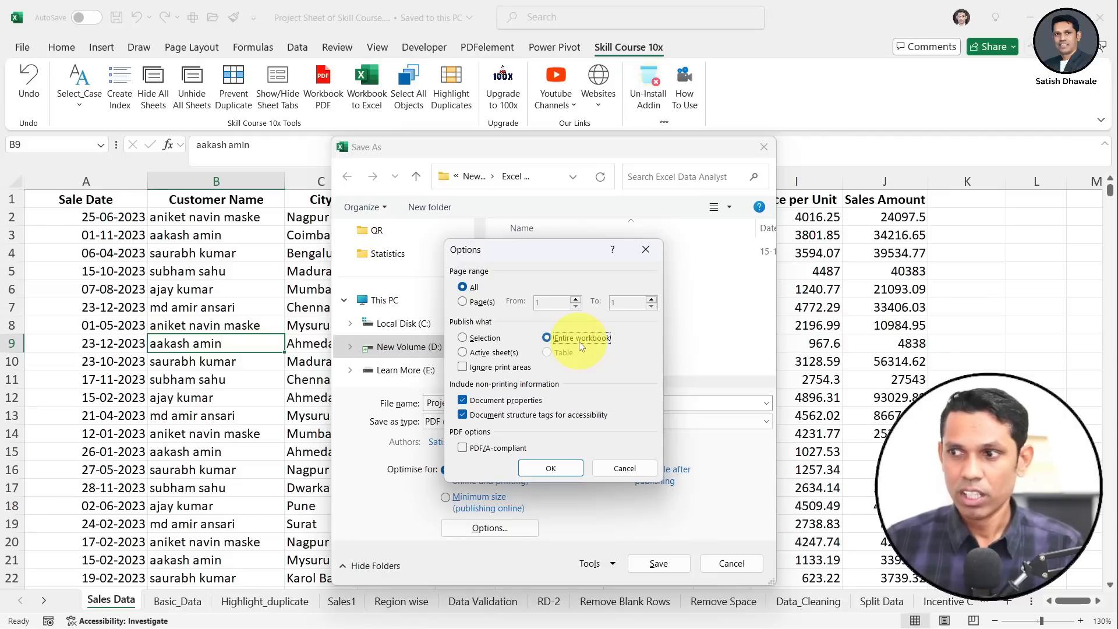
click(492, 354)
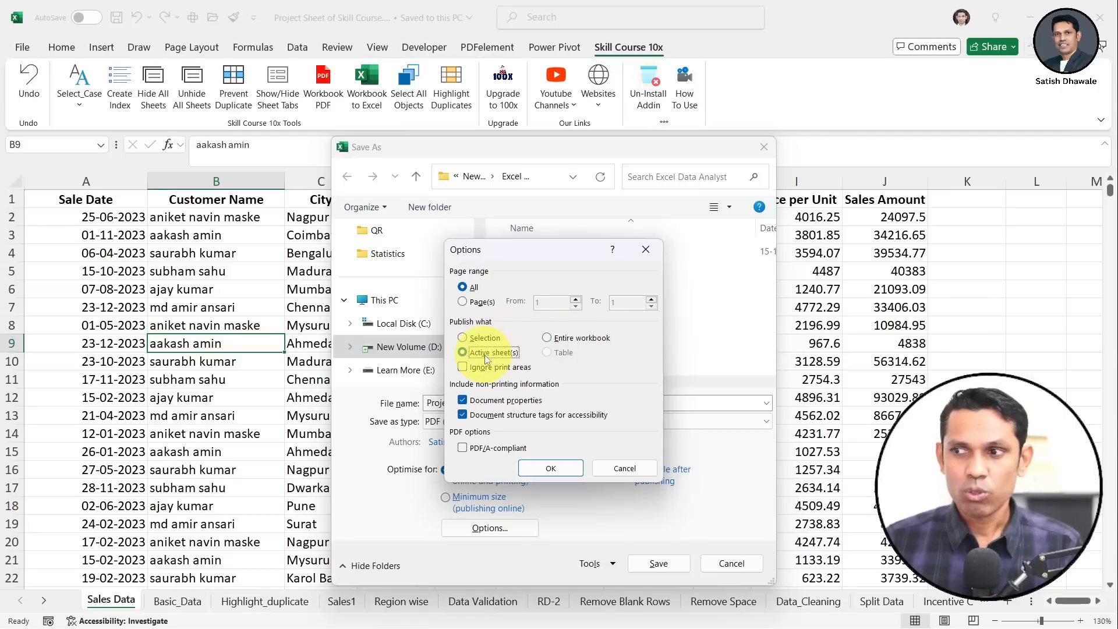
click(551, 469)
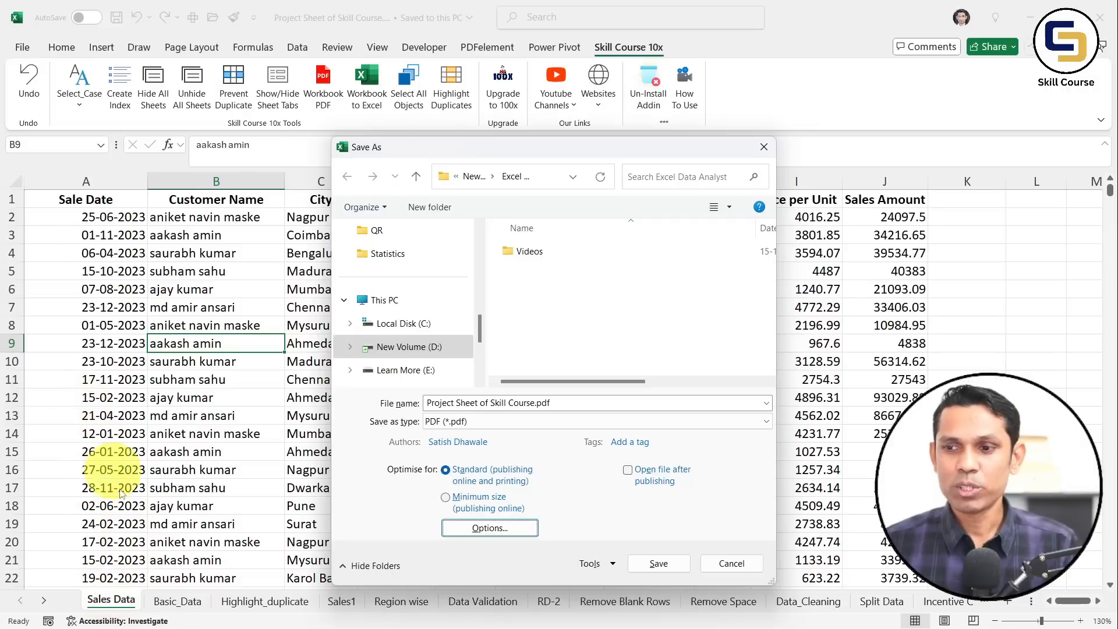
Save the Basic_Data sheet as a PDF, then switch back to the Sales Data sheet
key(Escape)
click(185, 601)
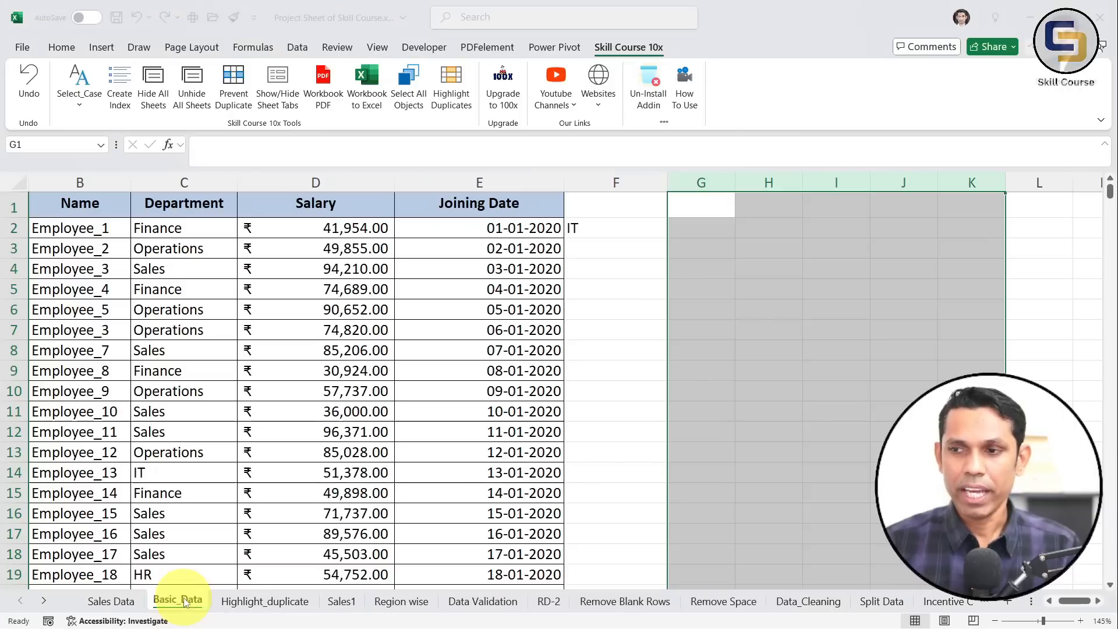
key(F12)
click(569, 423)
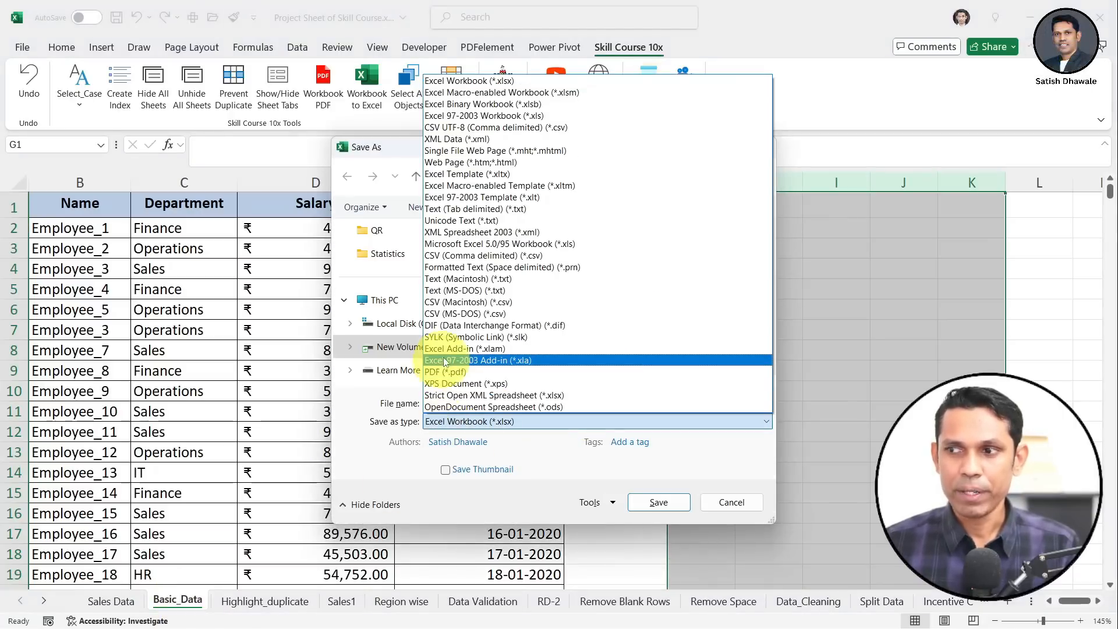
click(446, 367)
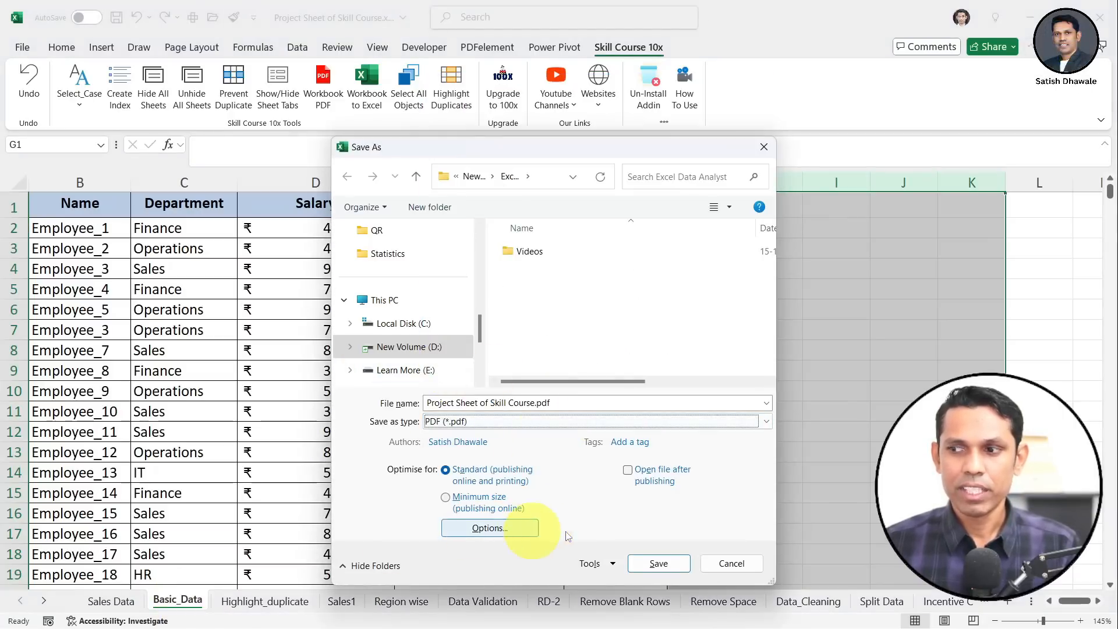
click(648, 563)
click(234, 430)
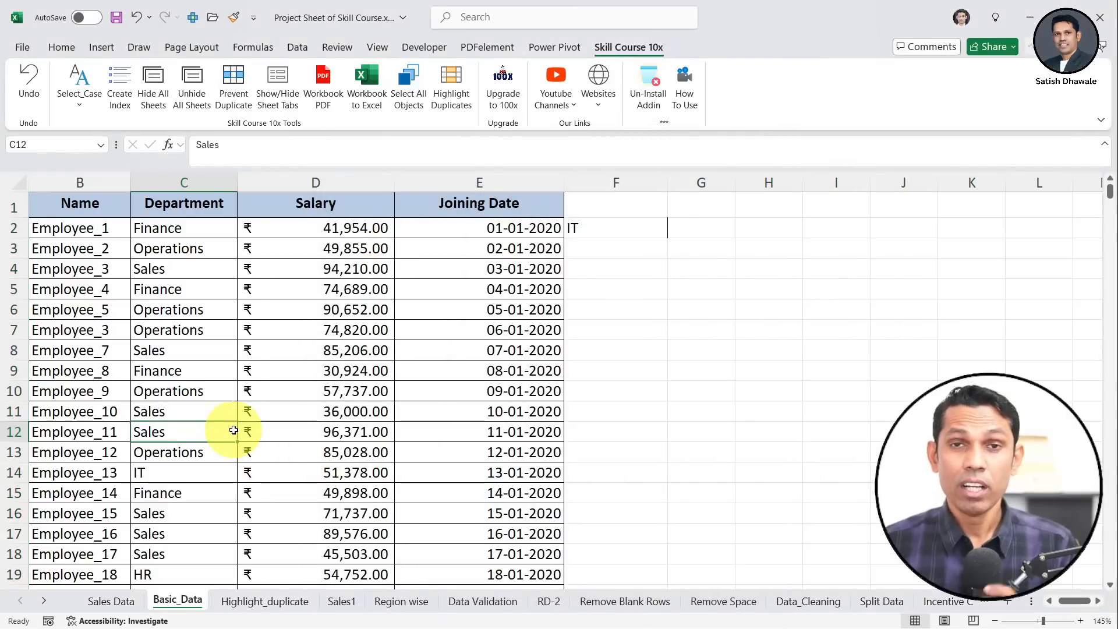
click(114, 605)
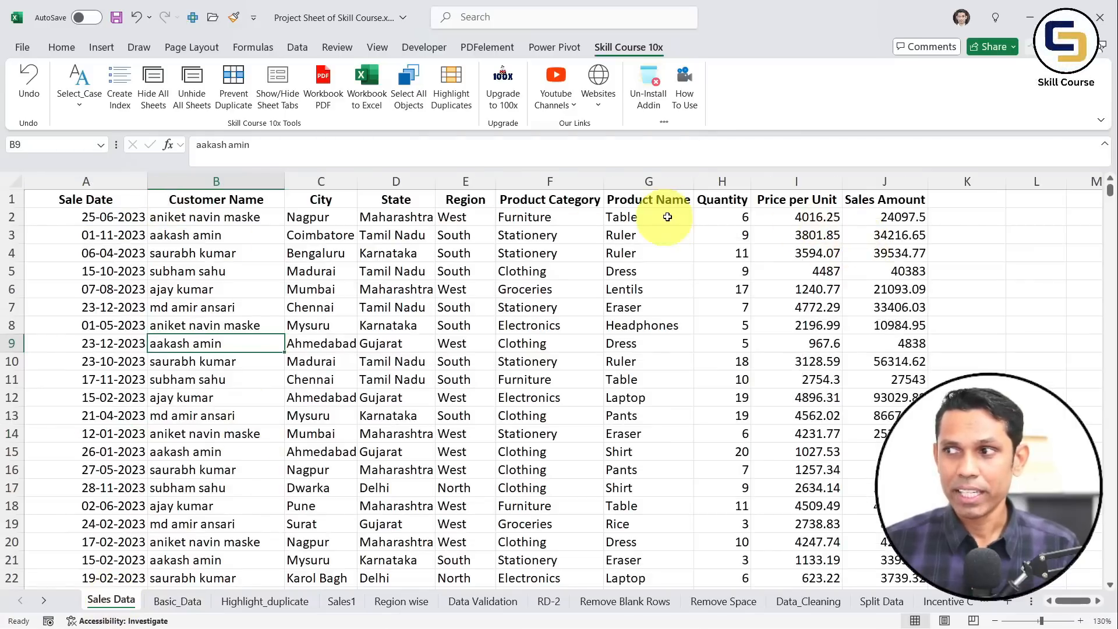
click(421, 291)
Scale the Sales Data printout to Fit All Columns on One Page, reducing it to 15 pages
key(ctrl+p)
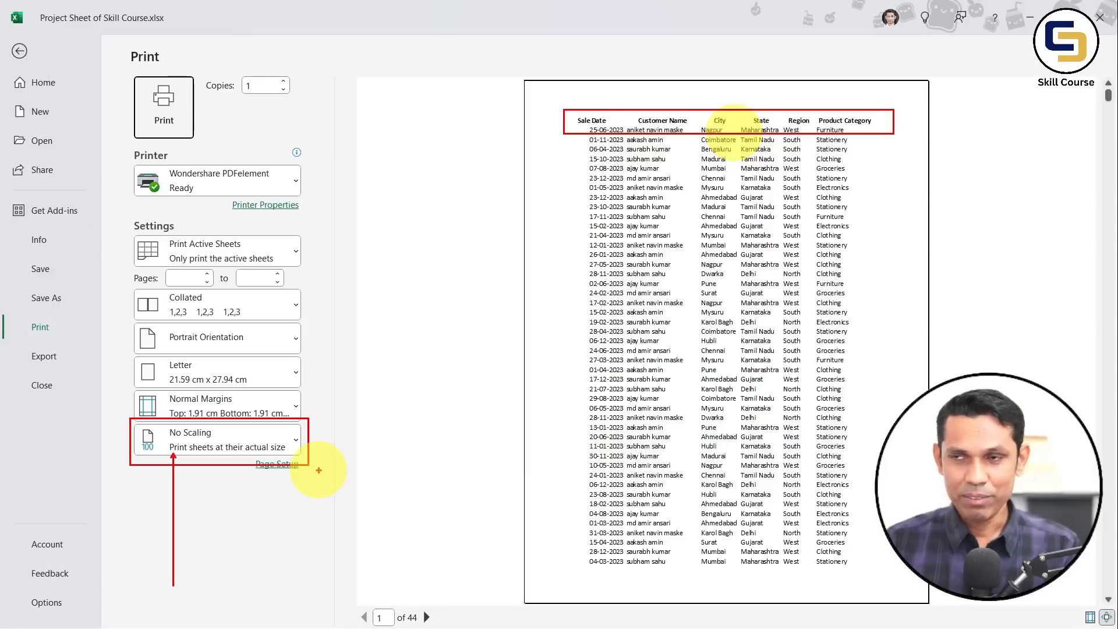
click(291, 440)
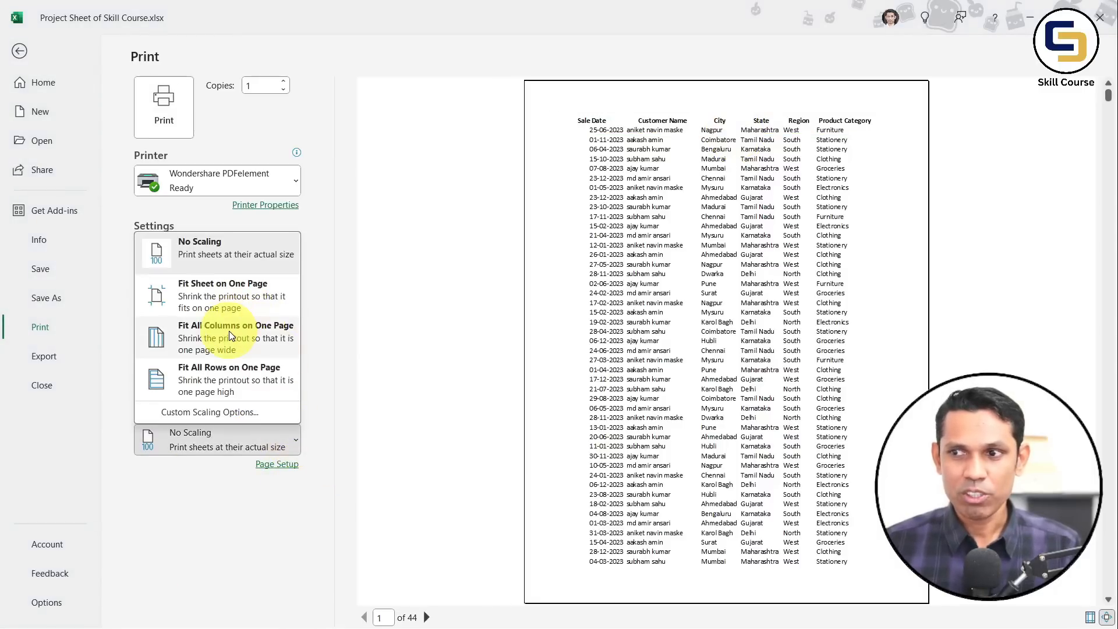
click(230, 336)
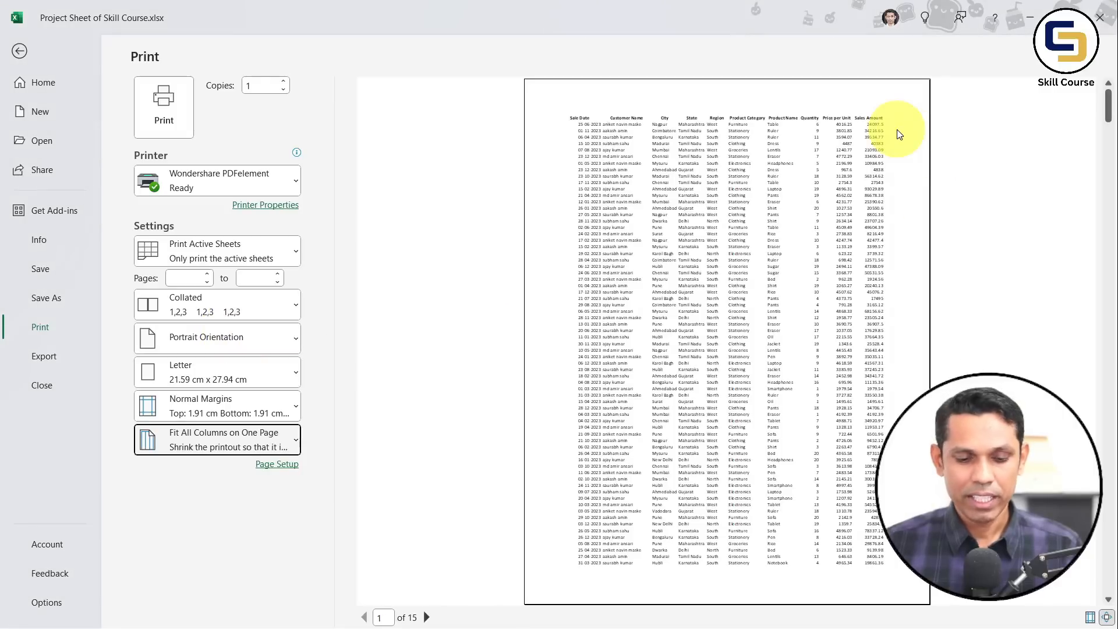
drag(560, 109, 919, 134)
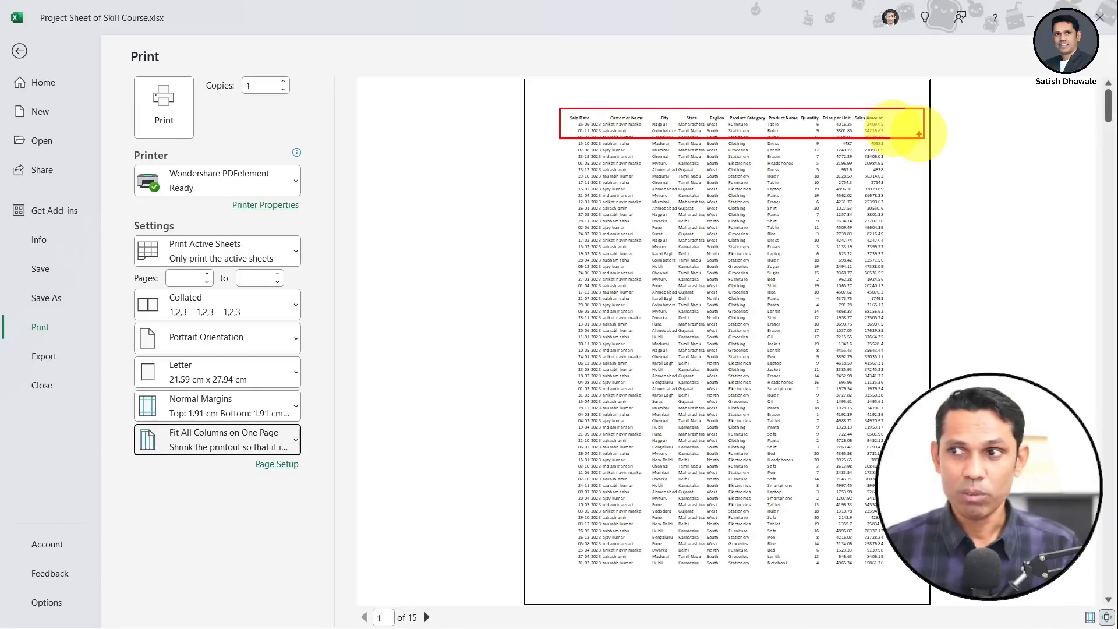
key(Escape)
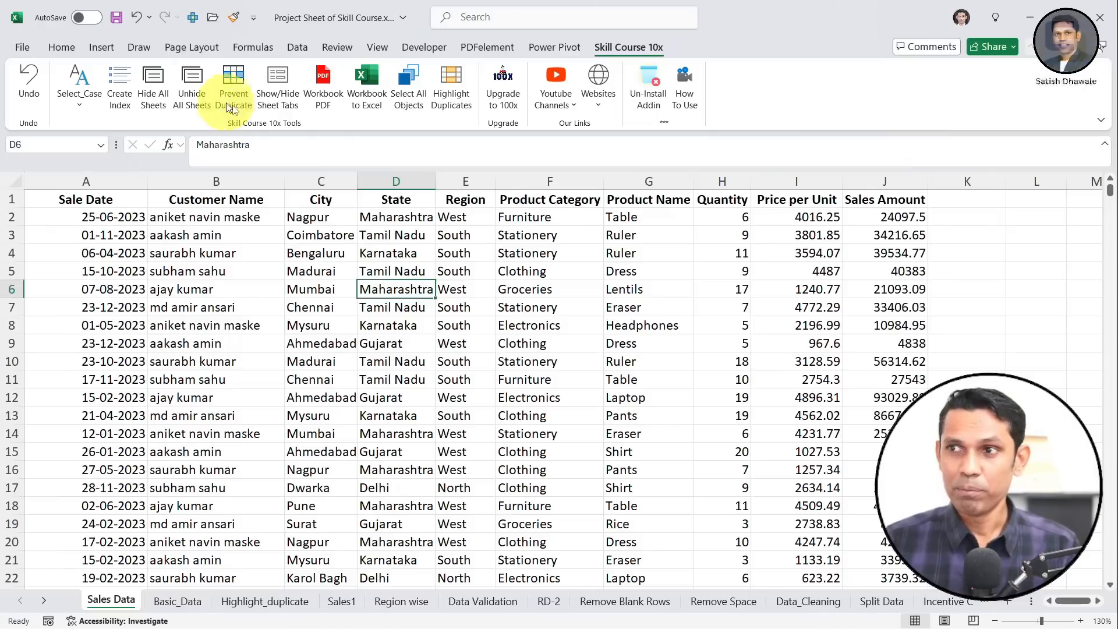
Start the Workbook PDF export and pick D:\Skill_Course\PDF as the destination folder
click(331, 93)
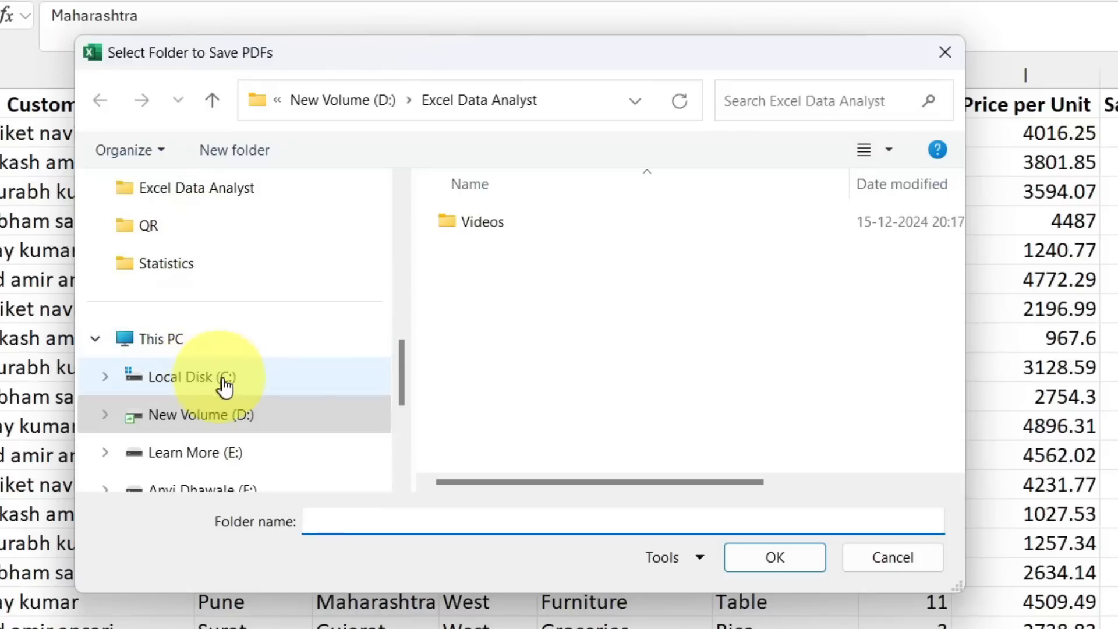
click(244, 424)
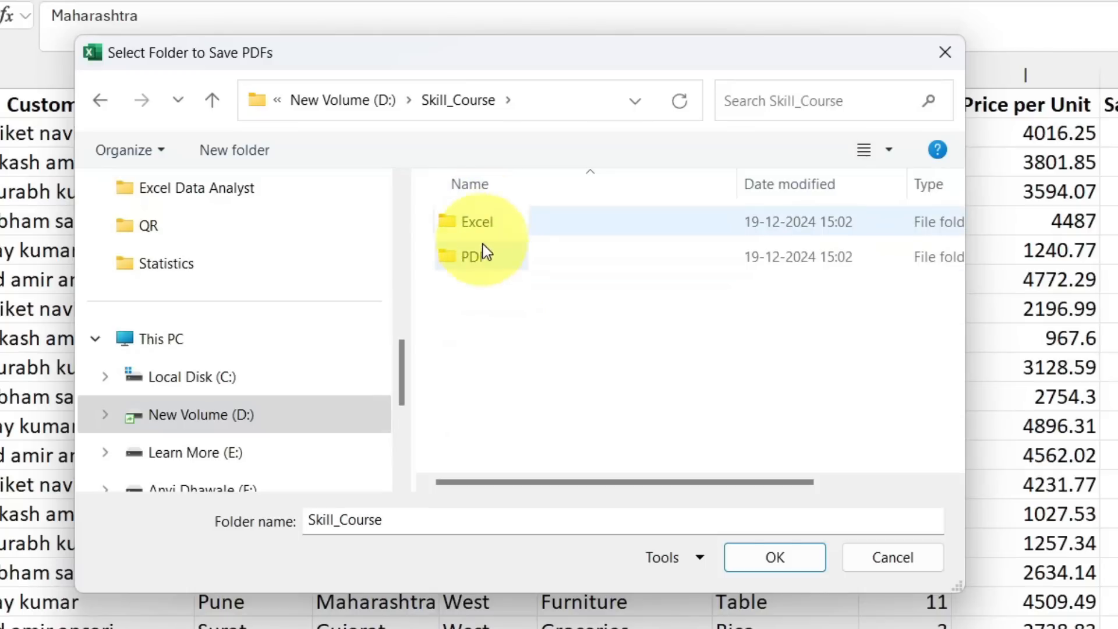
click(561, 265)
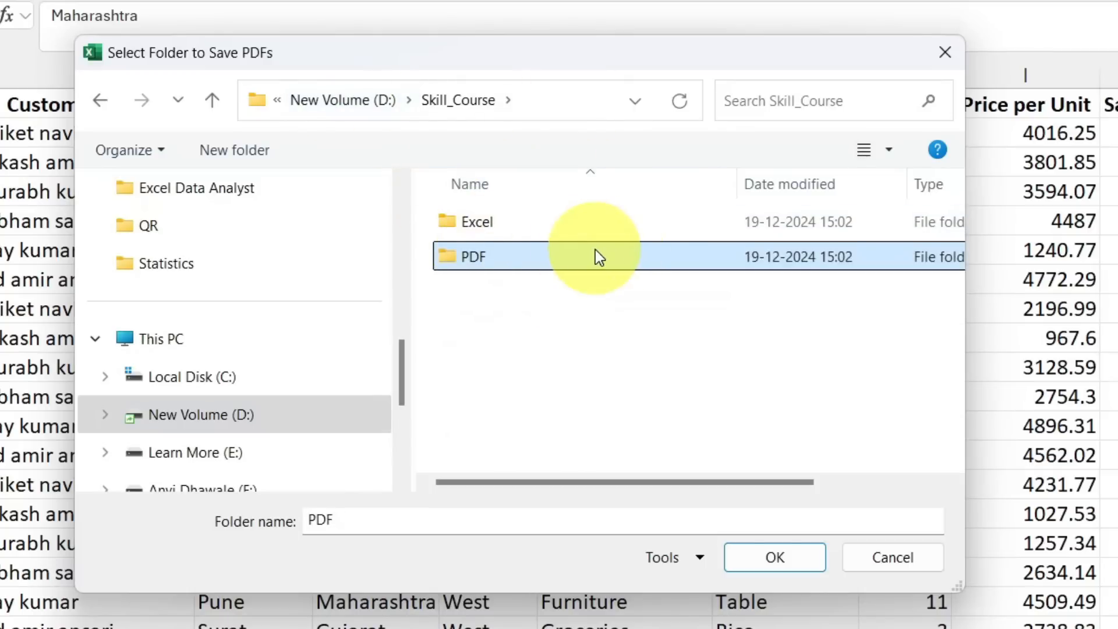
key(Return)
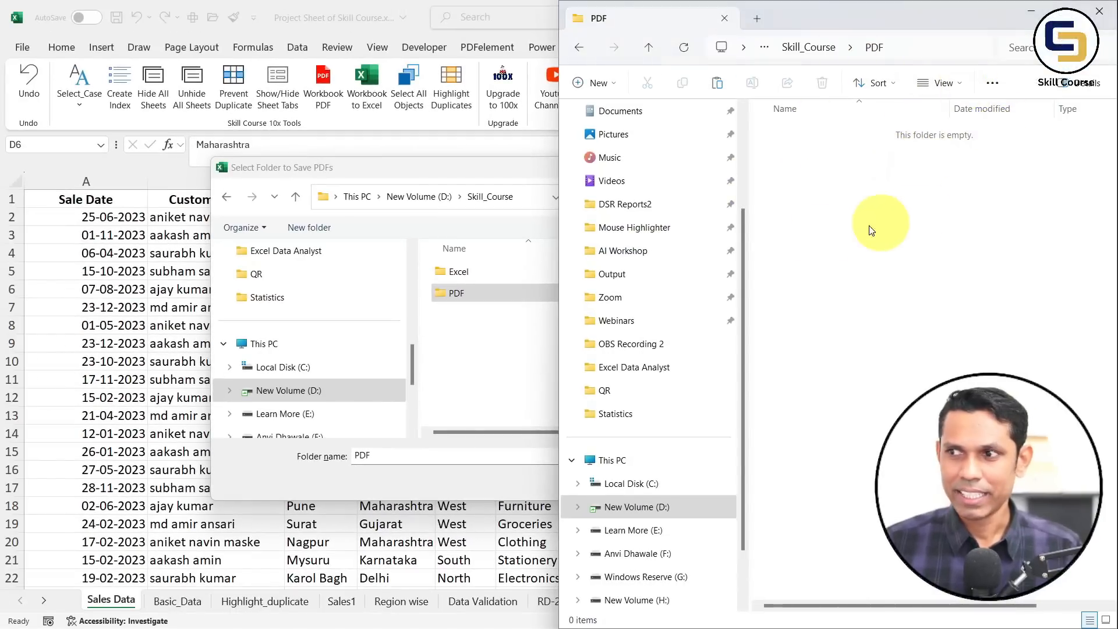
Confirm the PDF folder, export all 17 sheets as separate PDFs, and dismiss the success message
click(481, 294)
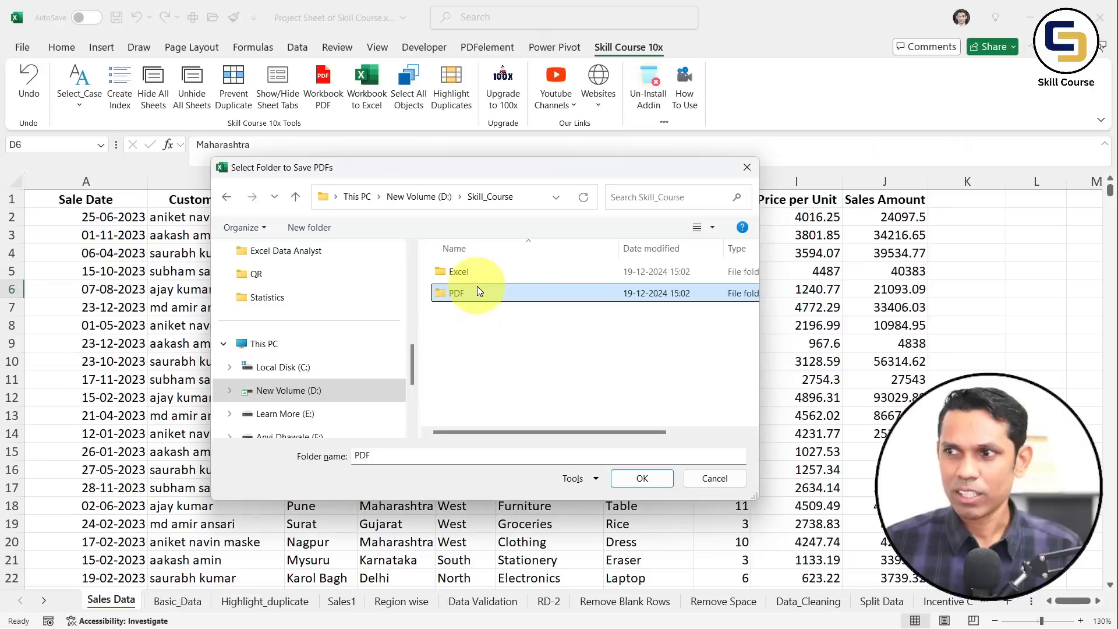
click(643, 479)
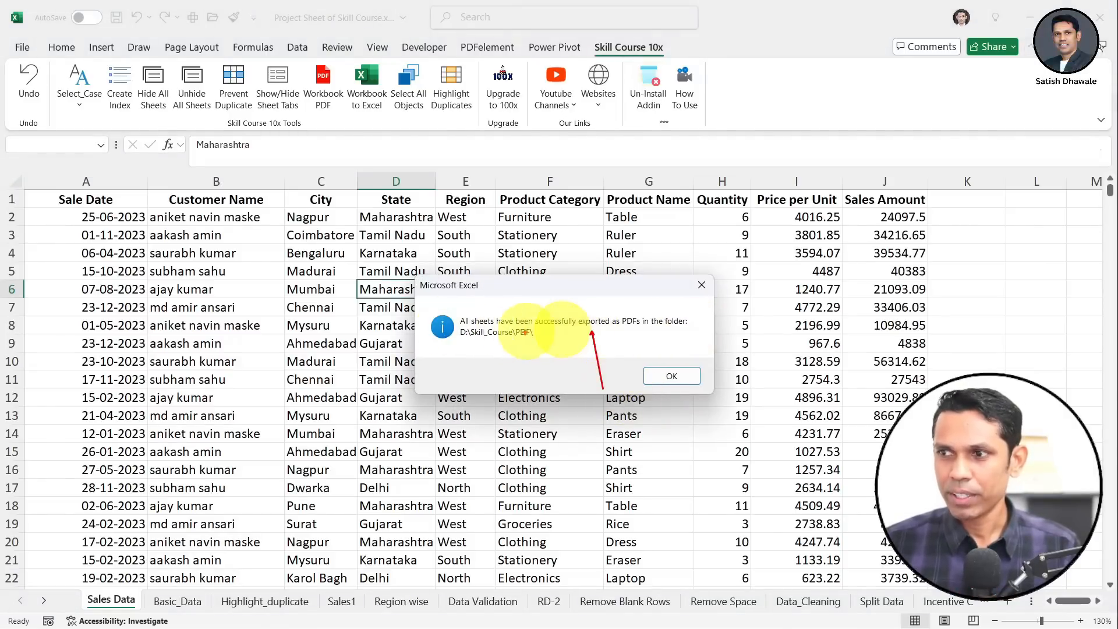
click(666, 378)
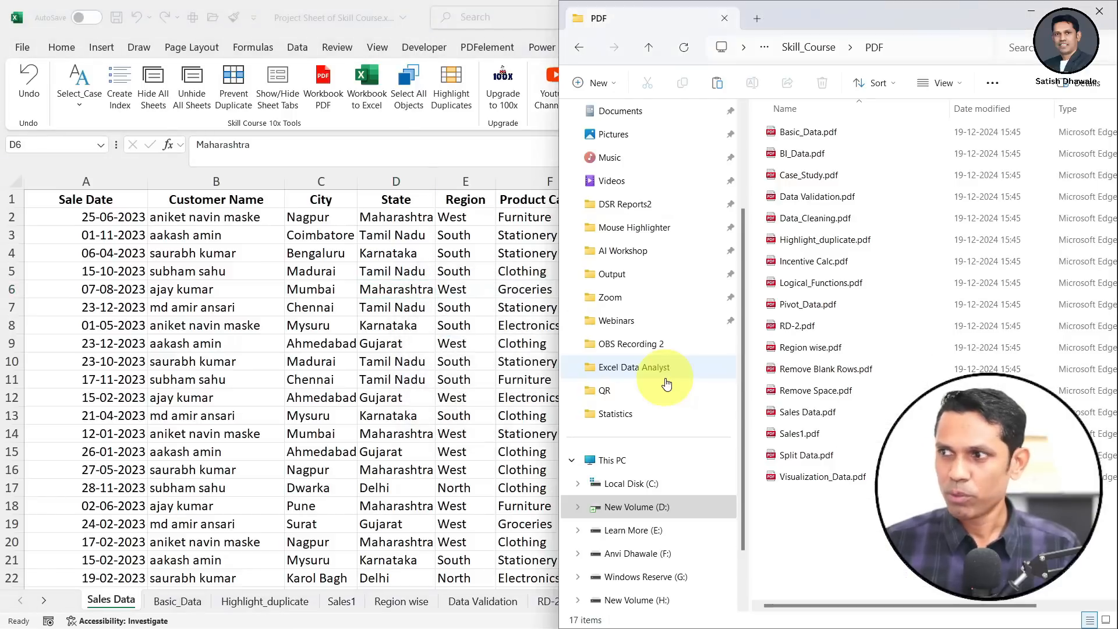
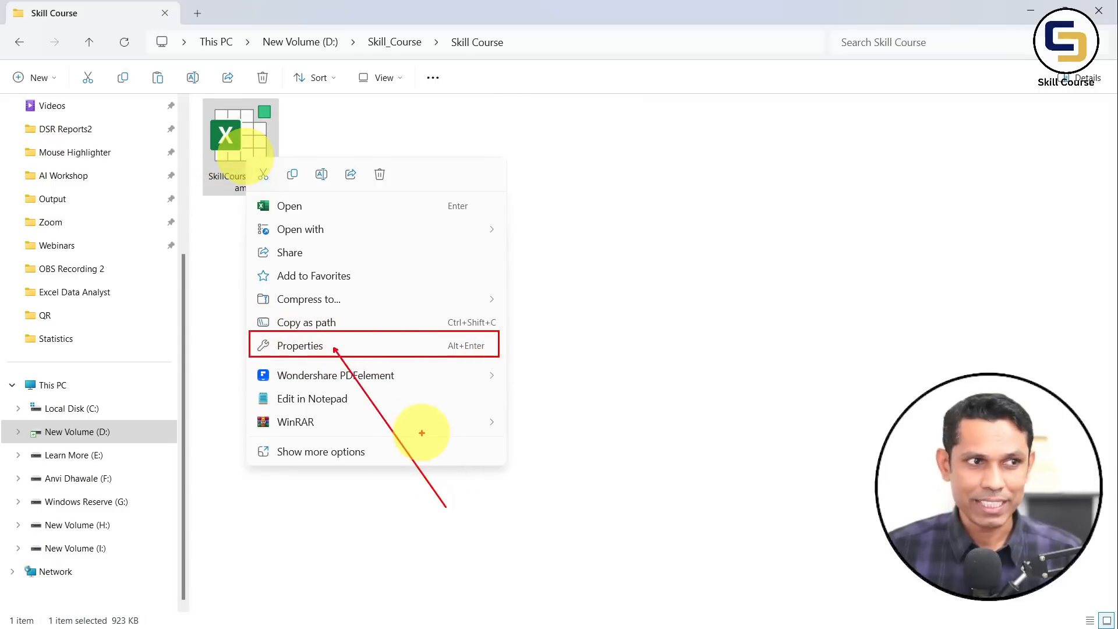
Open the properties of SkillCourse.10x.xlam and highlight its security and Unblock section
key(Escape)
right_click(239, 154)
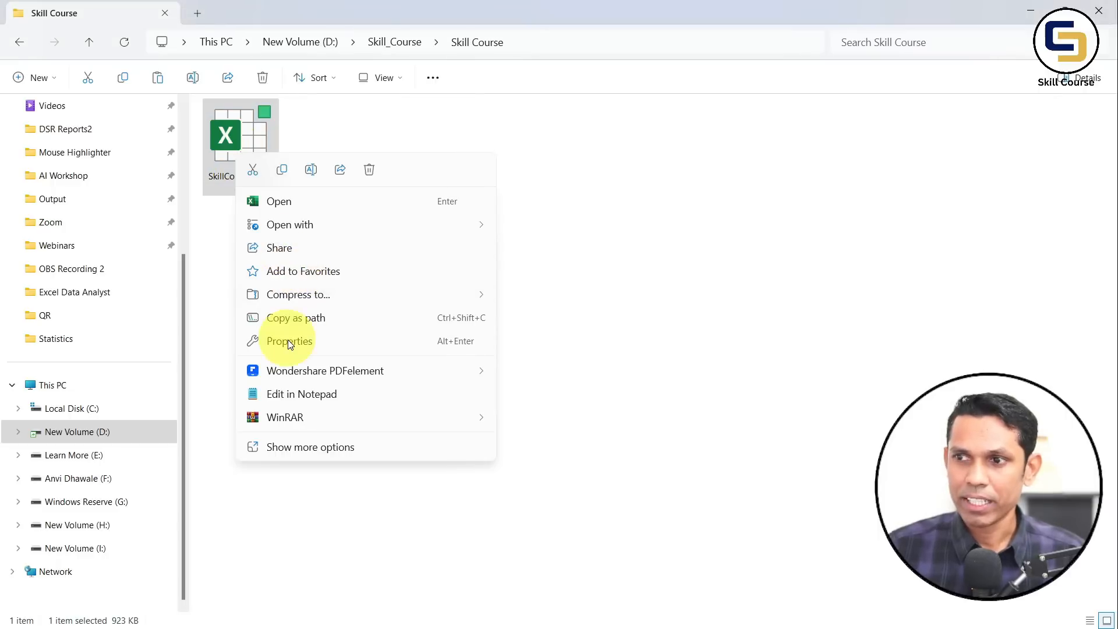
click(287, 340)
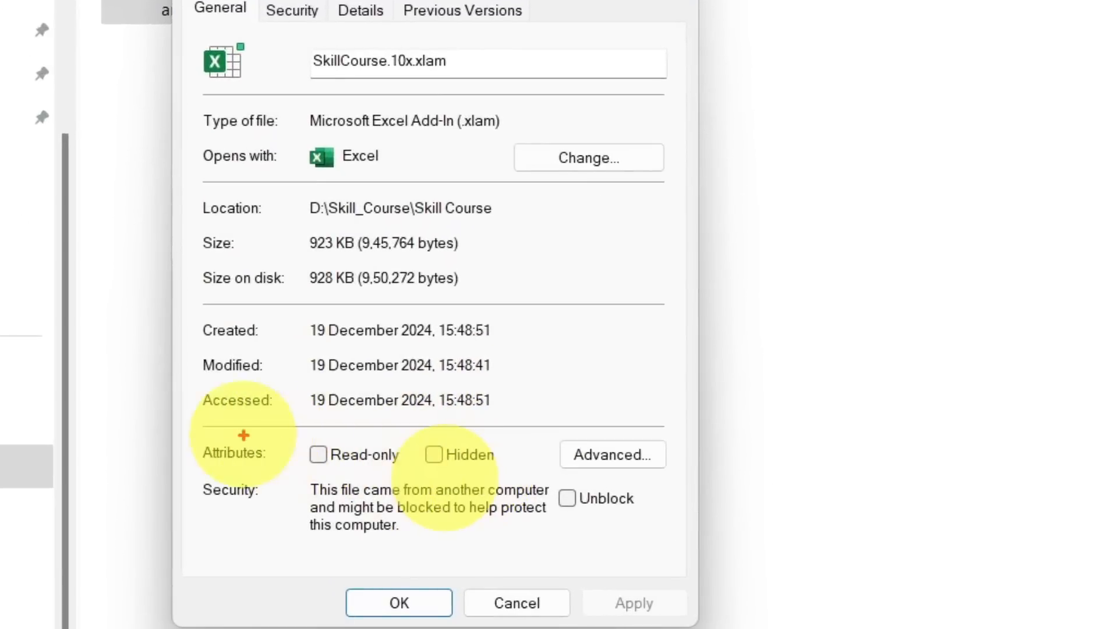
mouse_move(195, 434)
mouse_down()
mouse_move(903, 569)
mouse_move(651, 557)
mouse_move(679, 594)
mouse_move(690, 556)
mouse_up()
drag(573, 516, 629, 628)
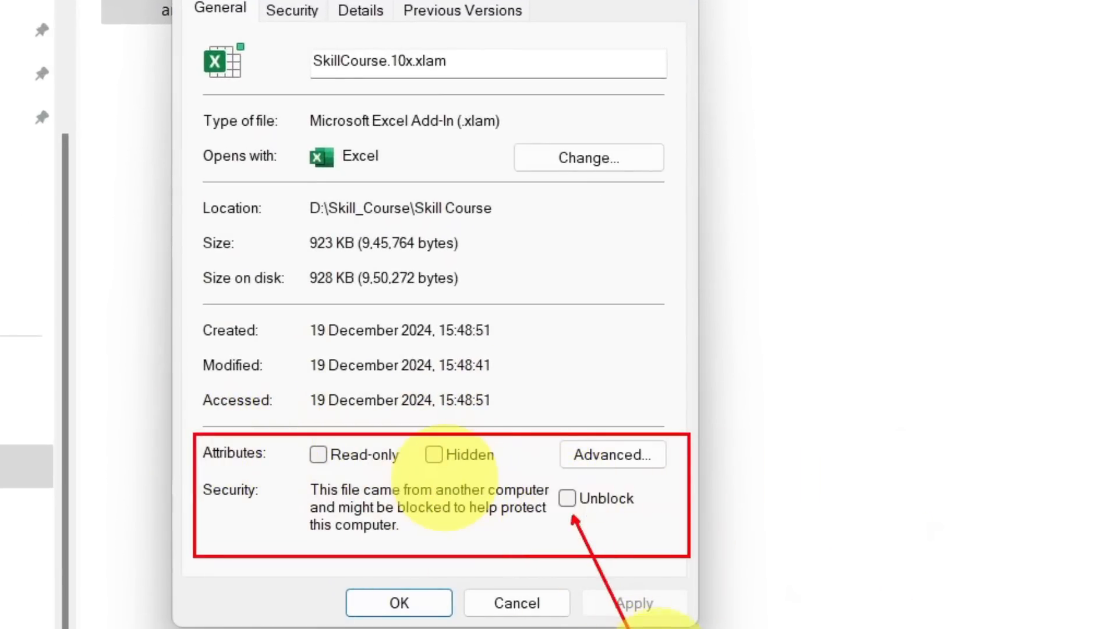
drag(696, 516, 589, 516)
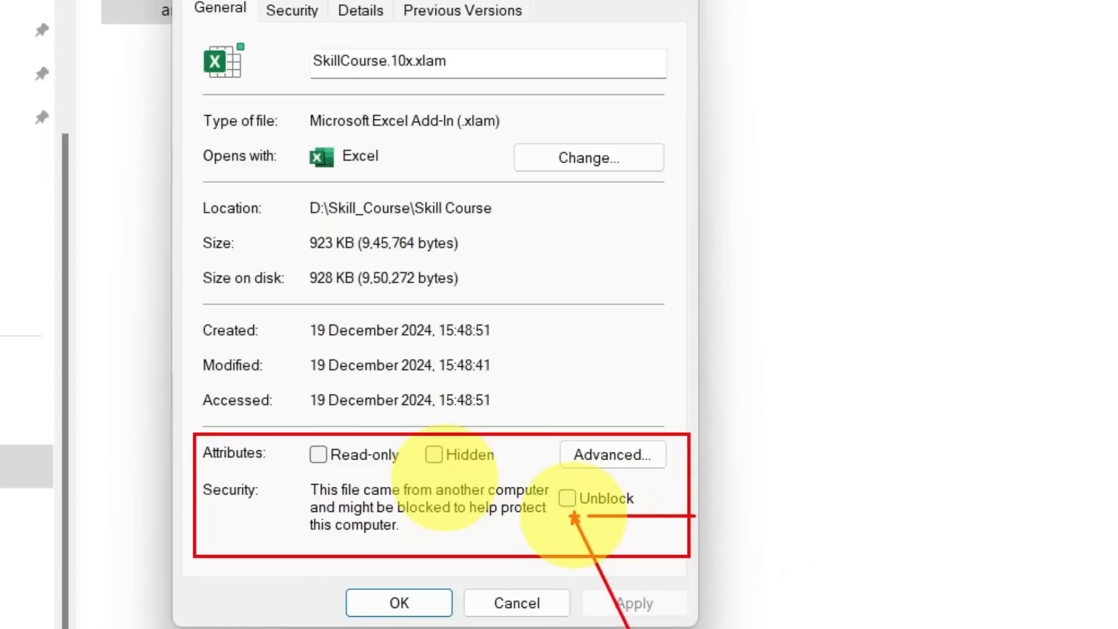
key(Escape)
Tick Unblock for SkillCourse.10x.xlam, apply the change and close the properties
click(567, 499)
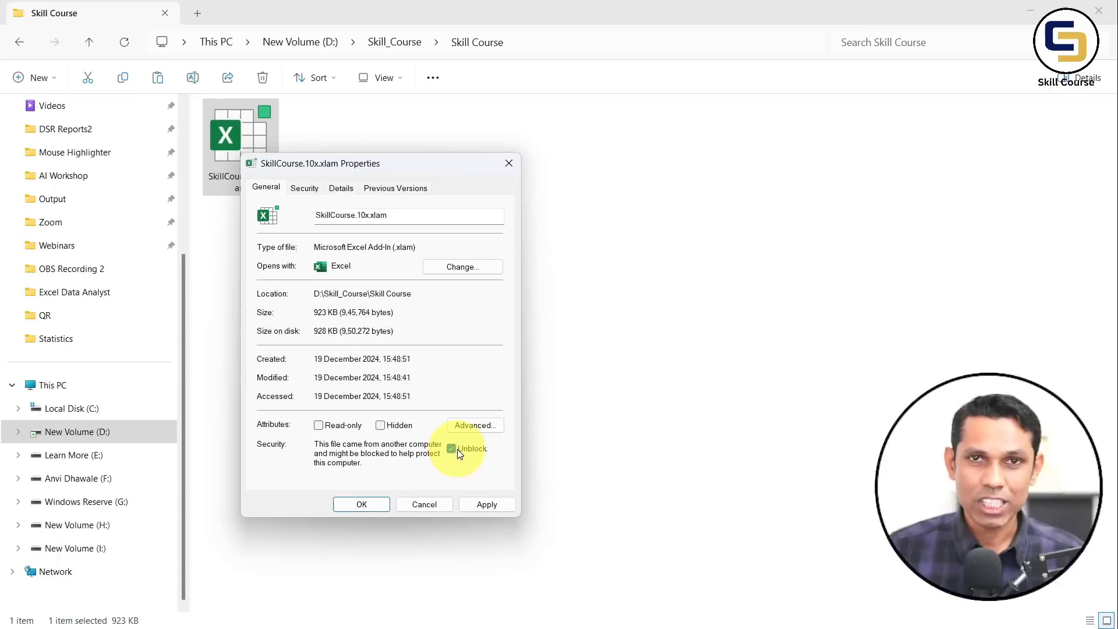
click(485, 504)
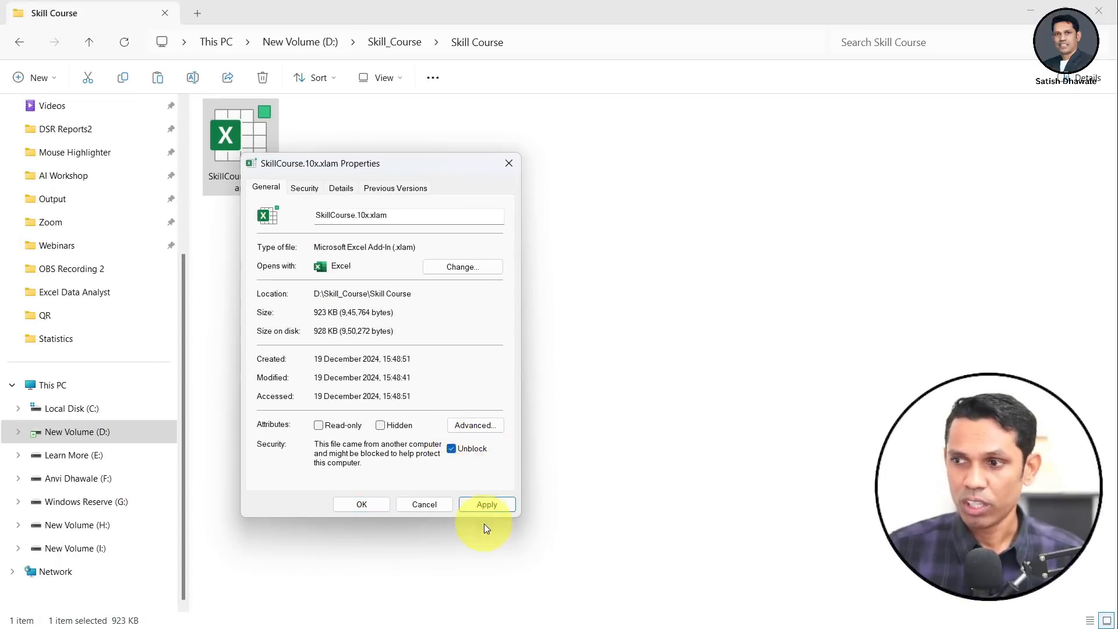
click(486, 505)
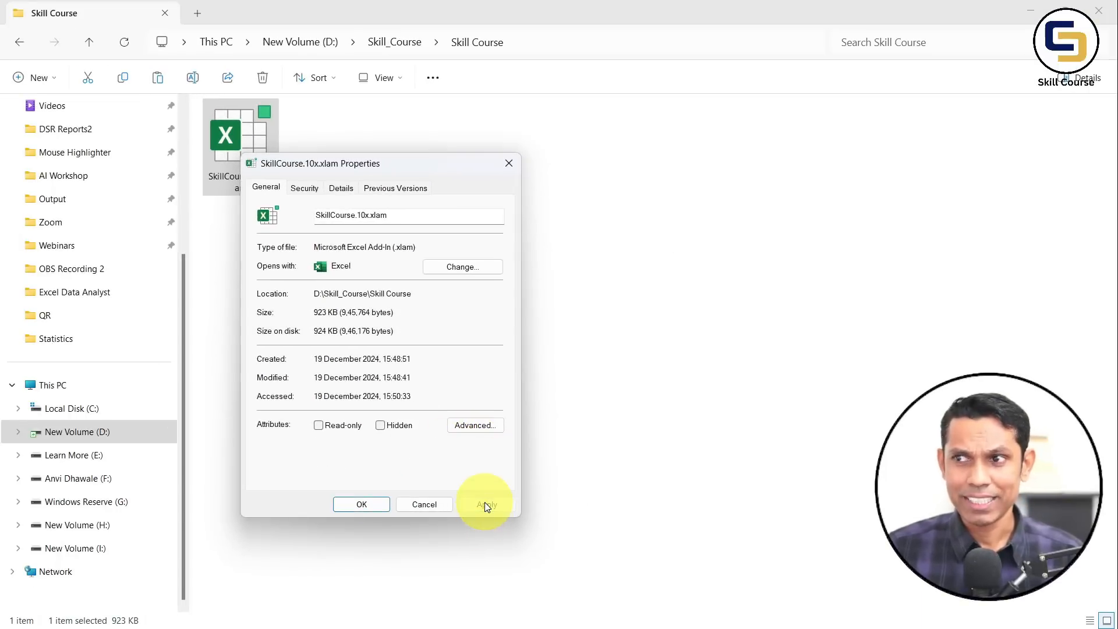
click(378, 505)
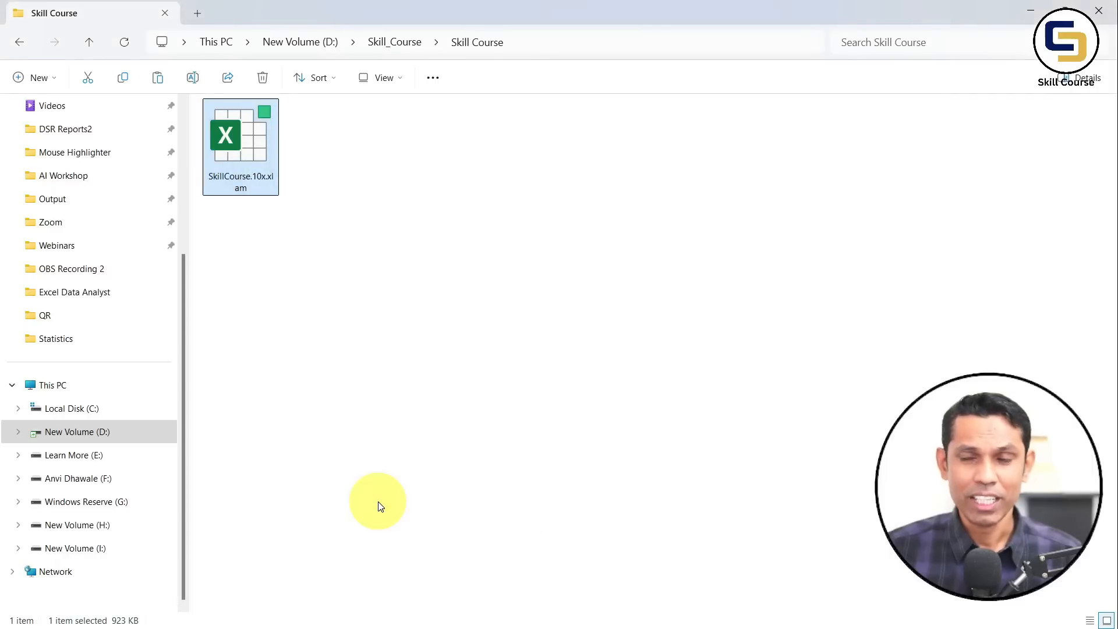
Run the add-in setup, install Skill Course Tools, confirm success, and close Excel to restart
double_click(255, 158)
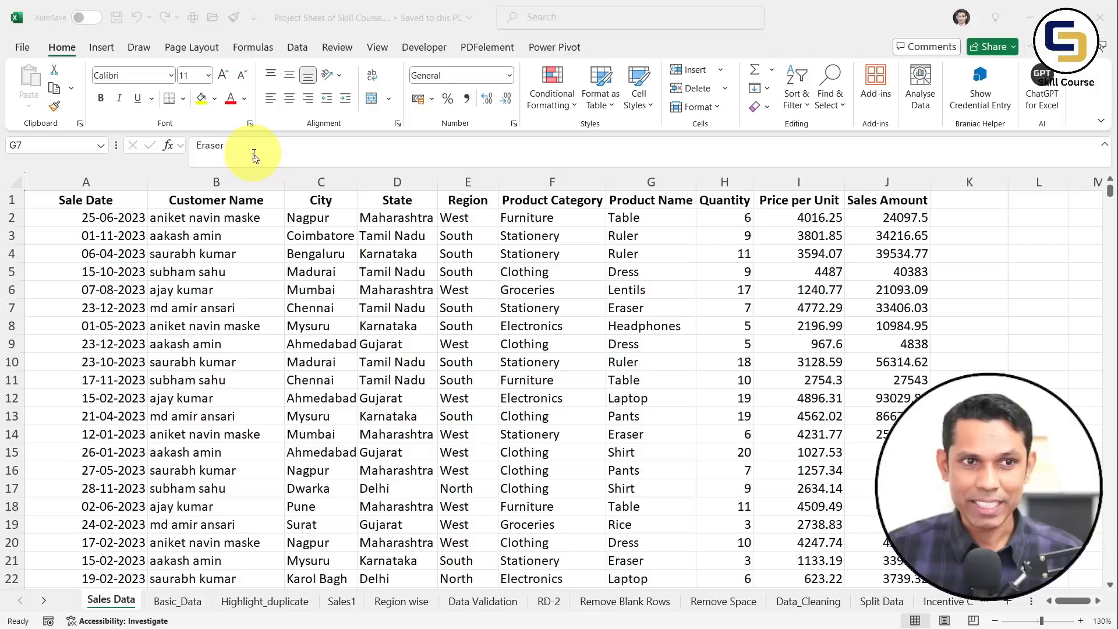
click(408, 253)
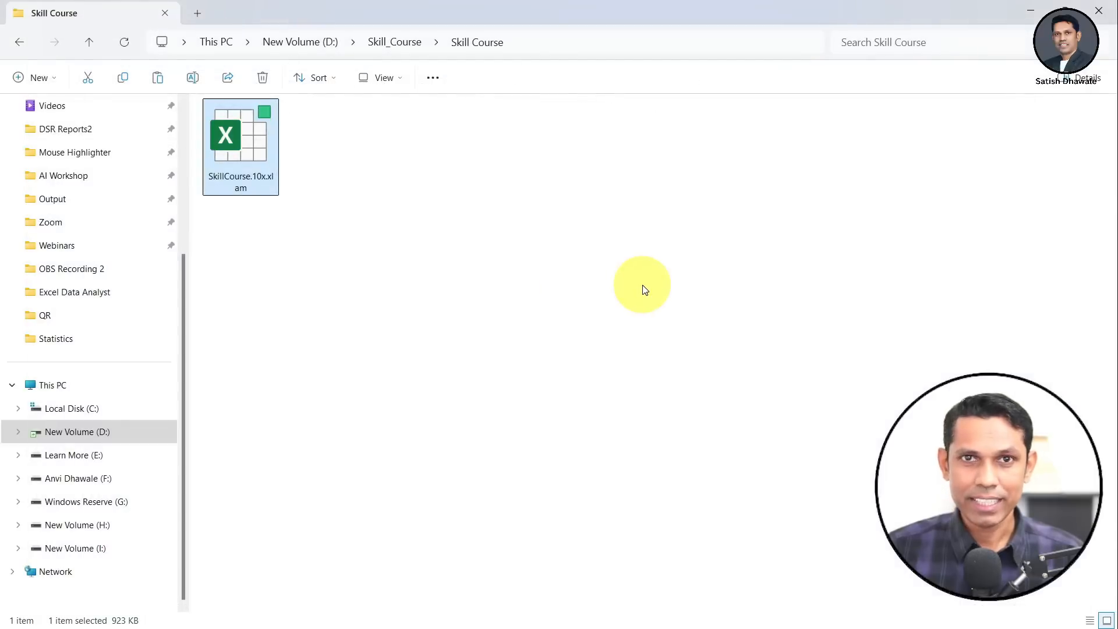
double_click(245, 146)
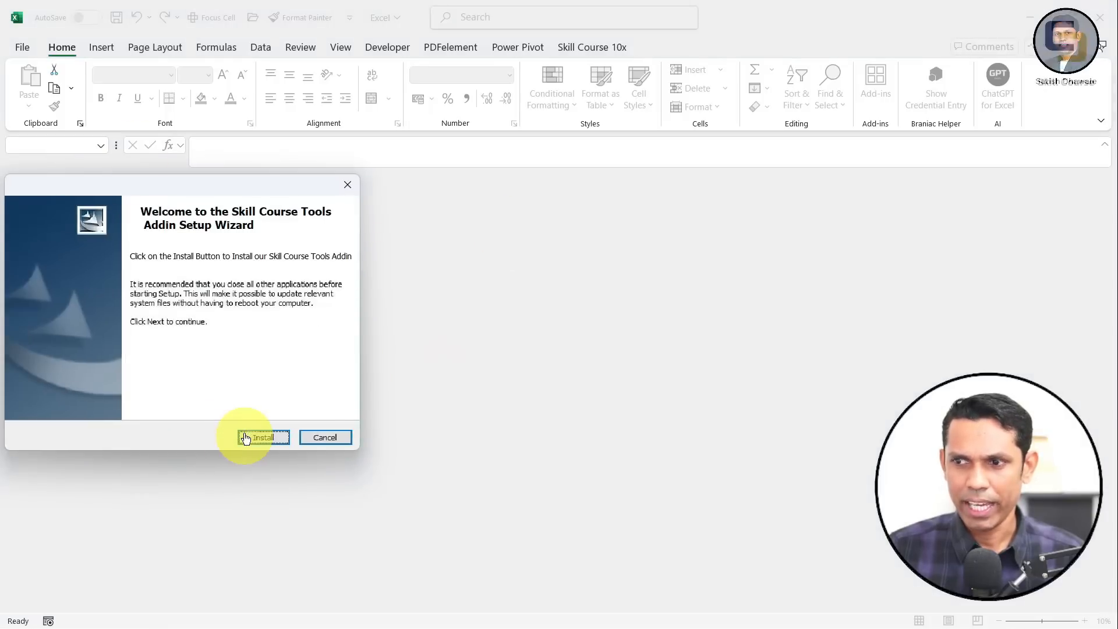
click(245, 437)
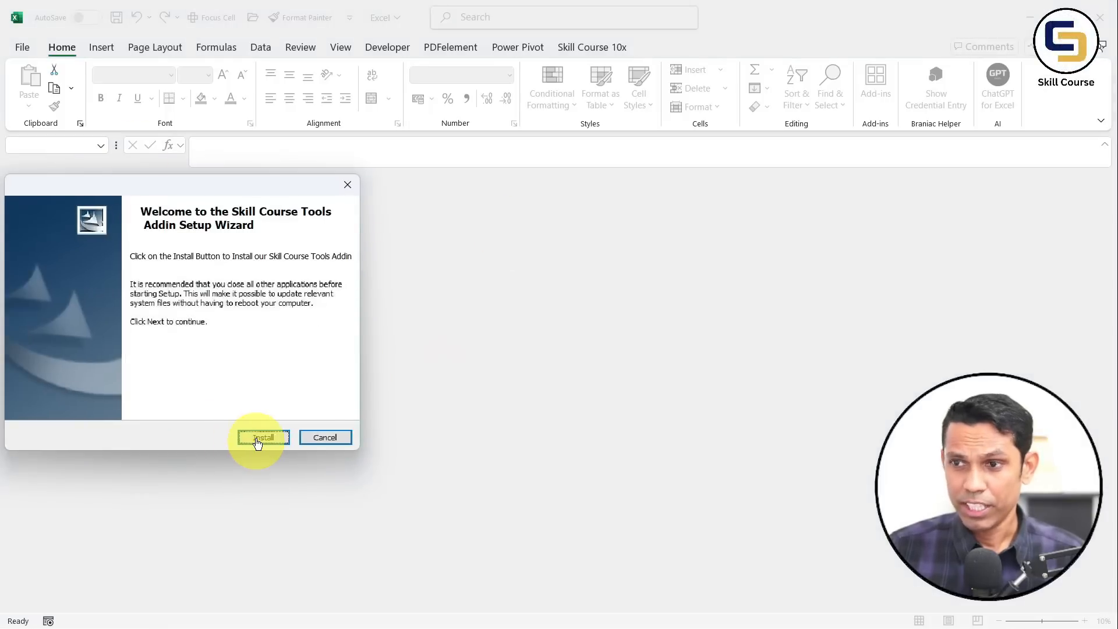
click(258, 441)
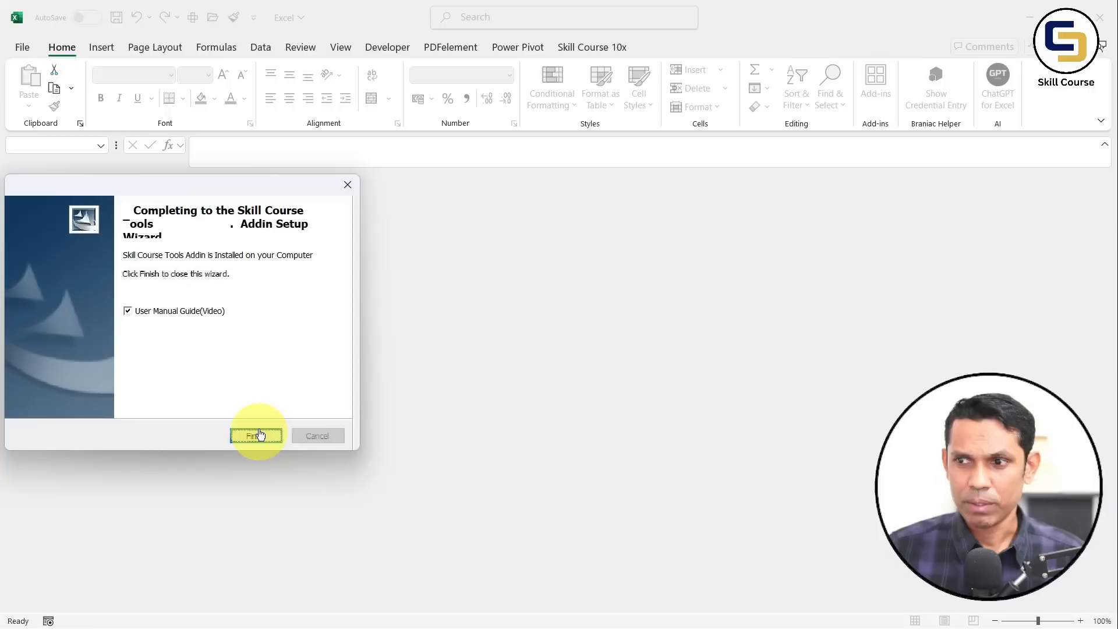
click(256, 434)
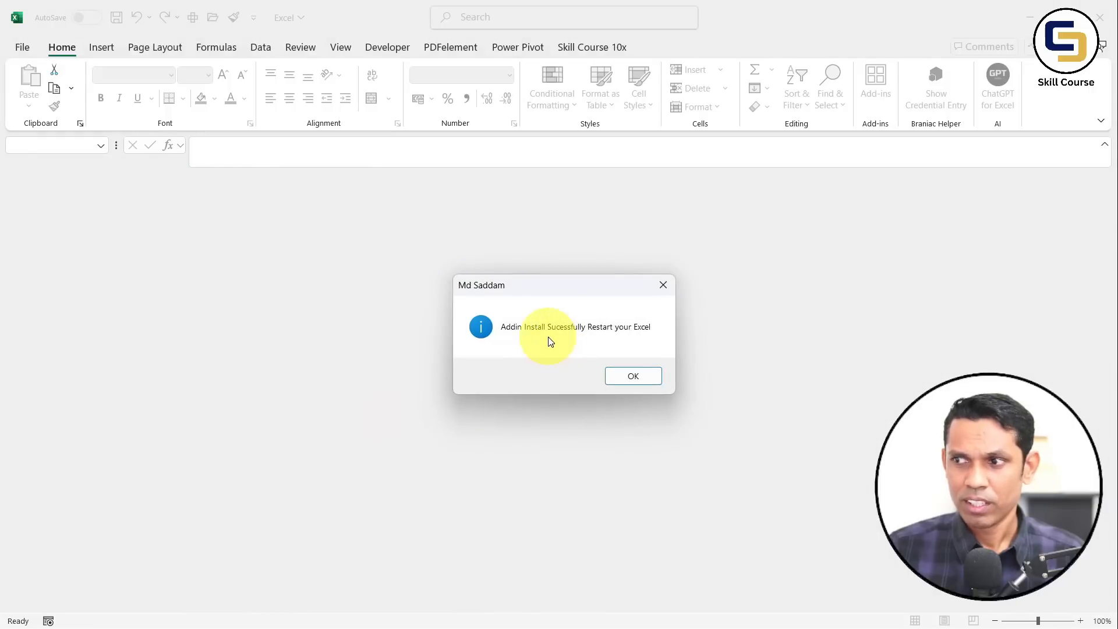
click(633, 376)
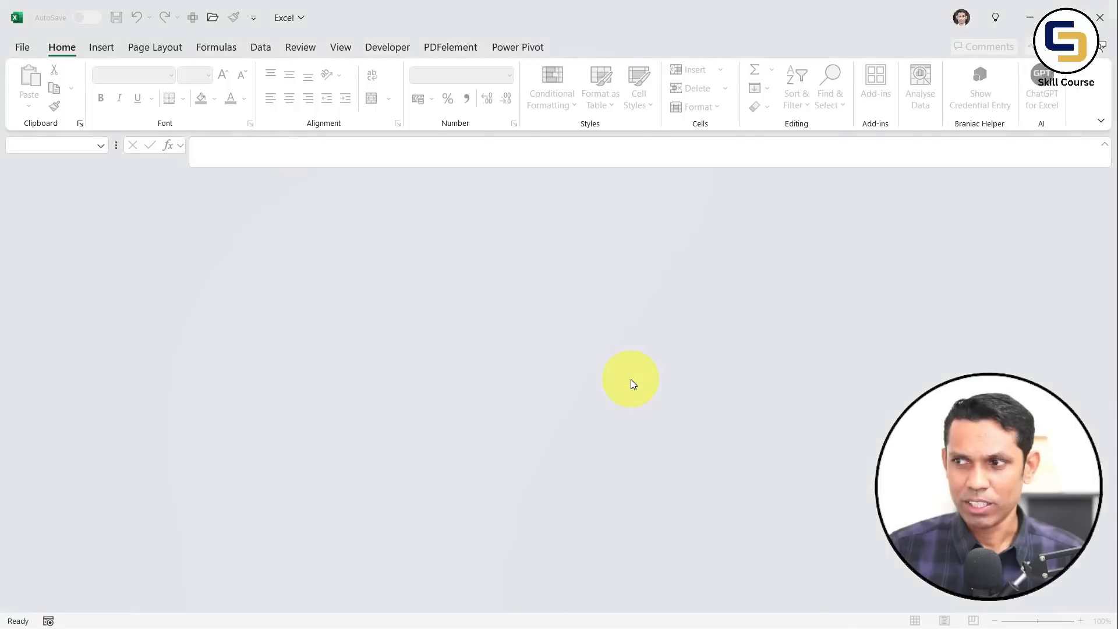
click(1105, 25)
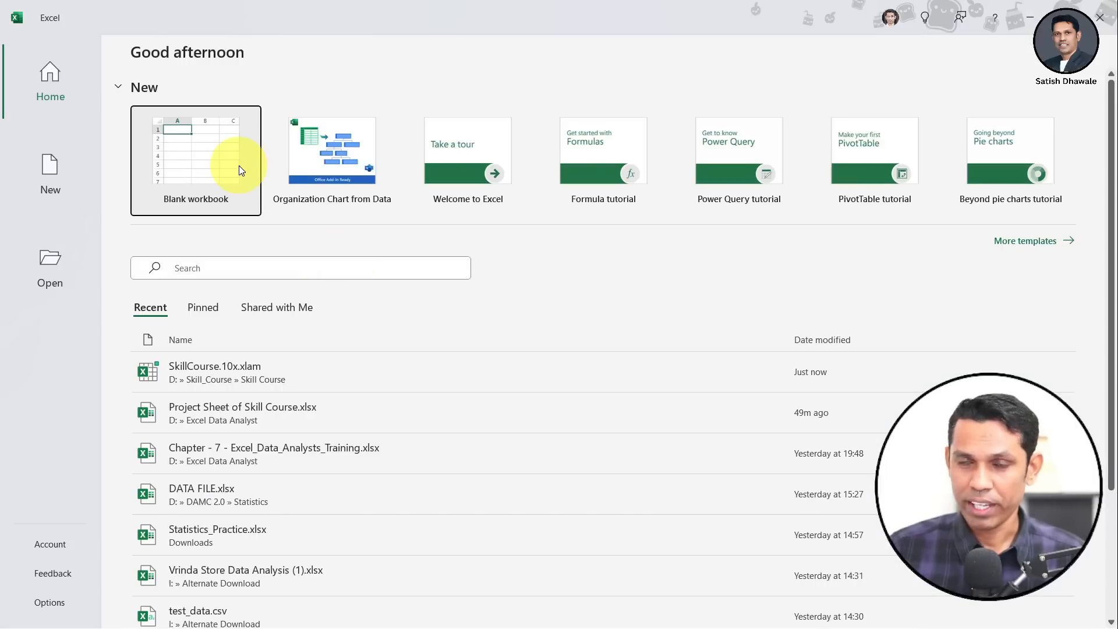
Start a blank workbook and display the Skill Course 10x ribbon tools
click(210, 158)
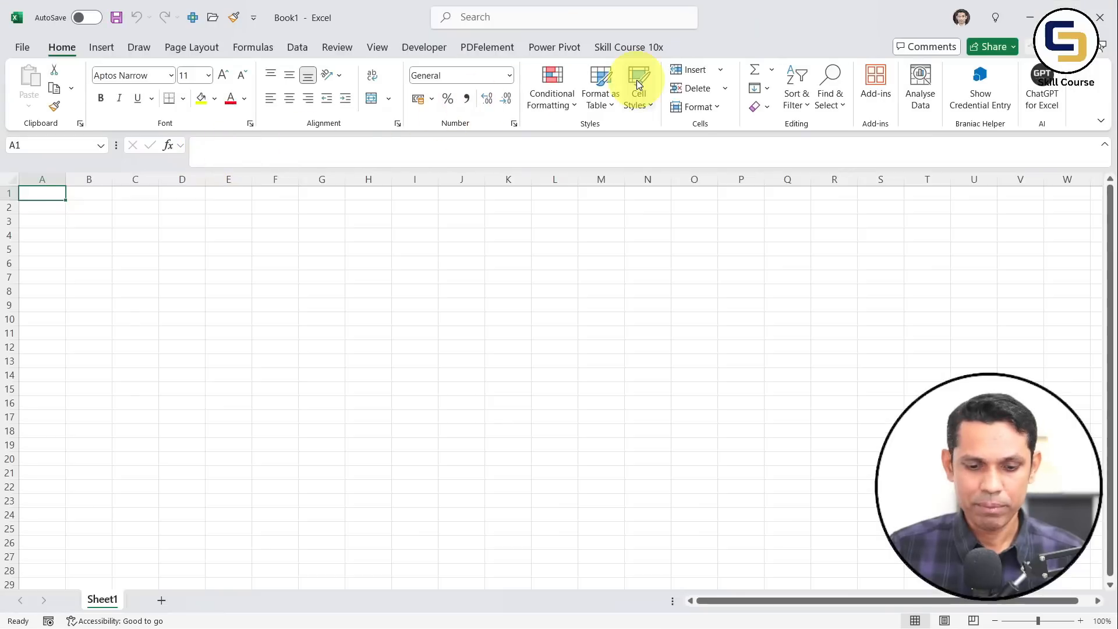
click(640, 48)
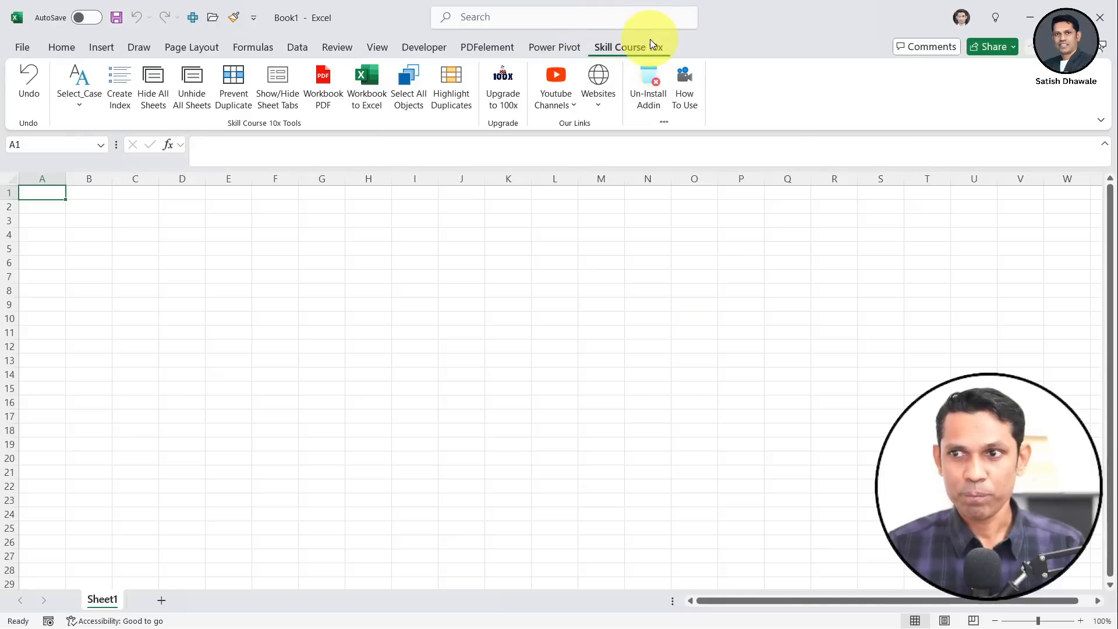
ctrl+scroll(218, 286, up, 4)
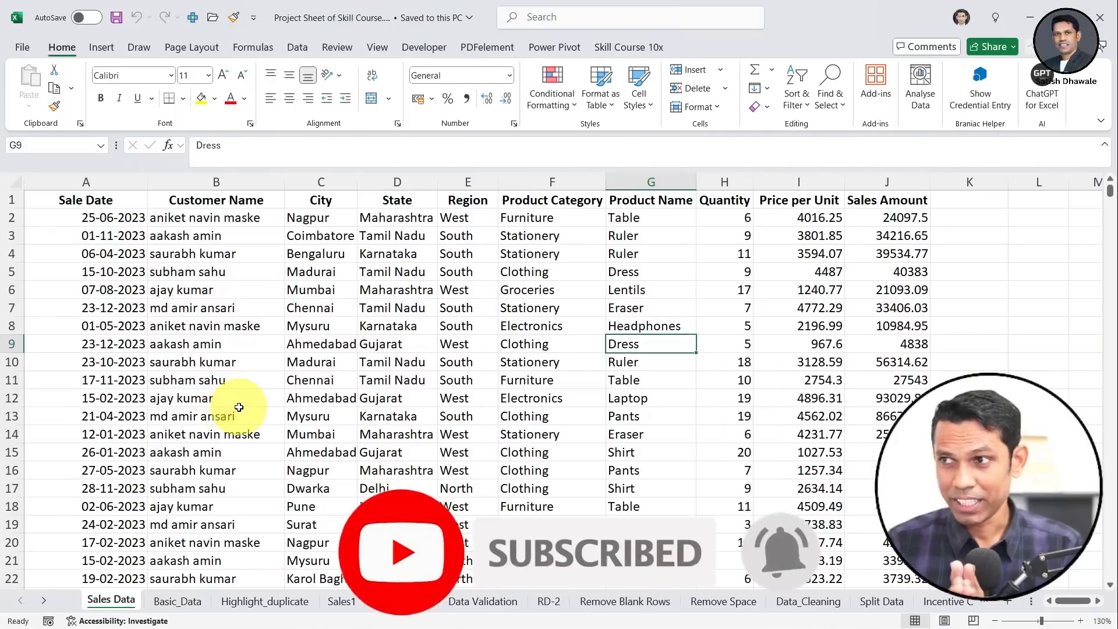
On the Skill Course 10x tab, select A1 and highlight the add-in's undo feature
click(613, 50)
click(71, 200)
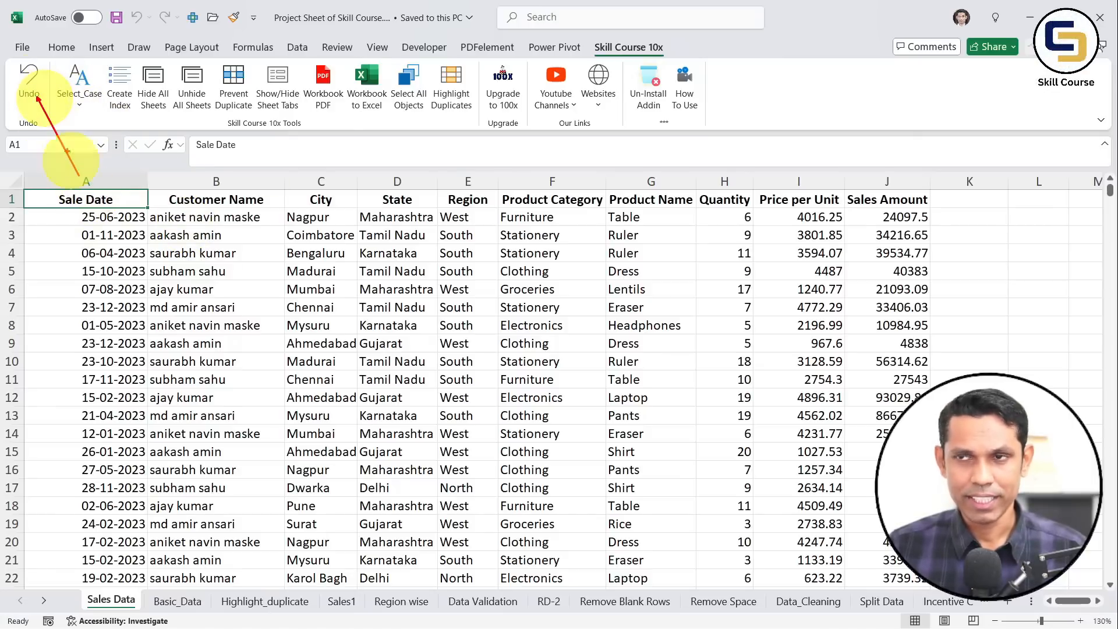
drag(78, 174, 37, 98)
drag(7, 58, 48, 121)
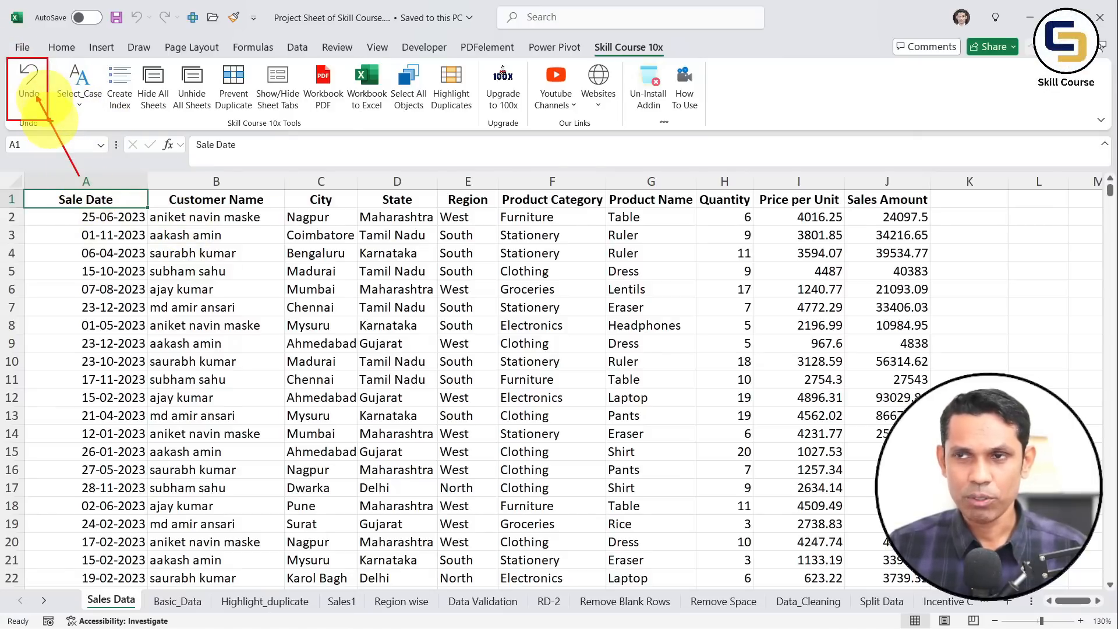
key(Escape)
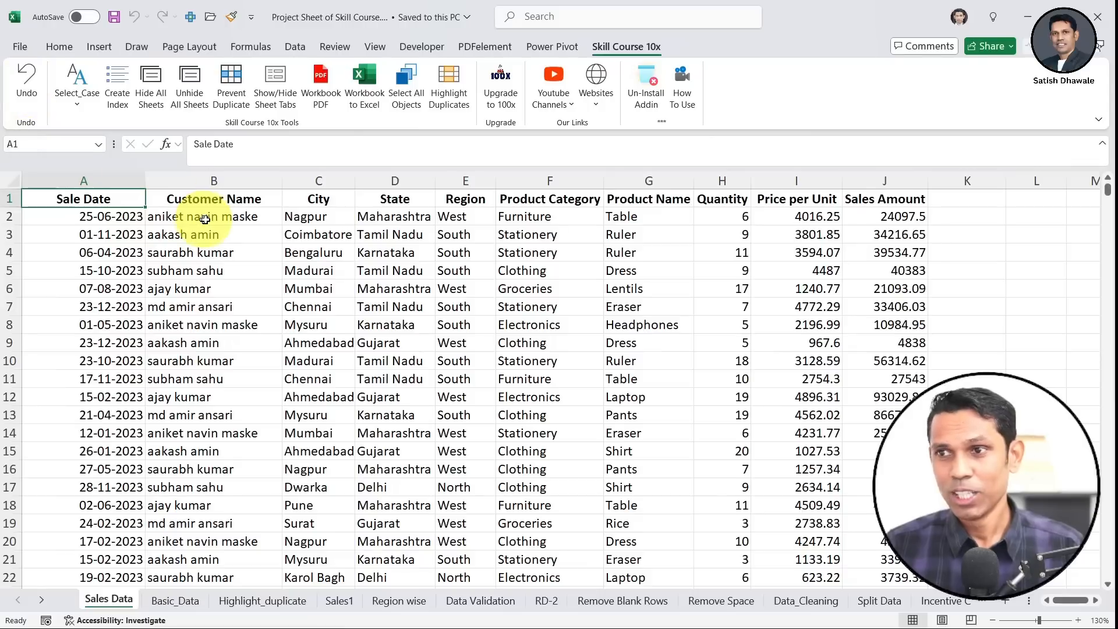
Select the Customer Name column in B down through row 1001
click(219, 200)
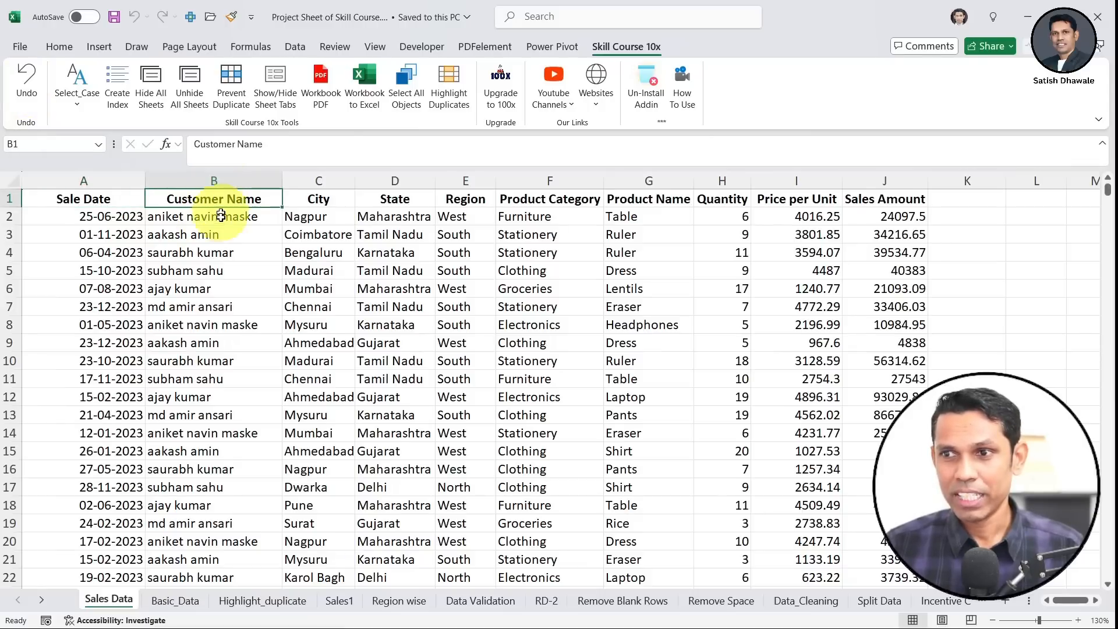
click(216, 216)
click(219, 203)
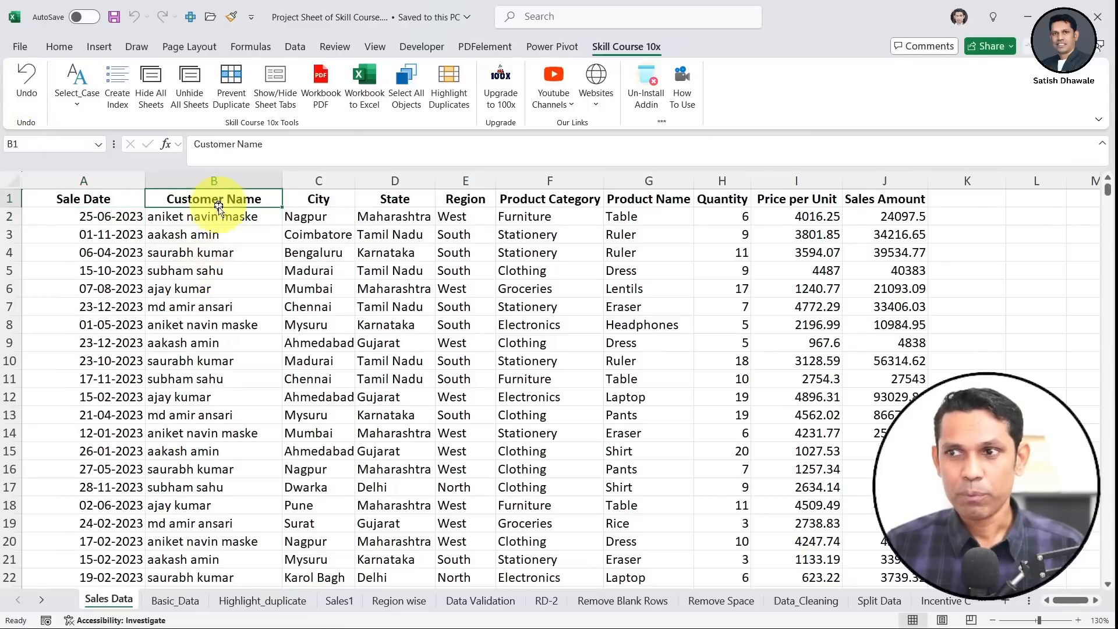
click(225, 216)
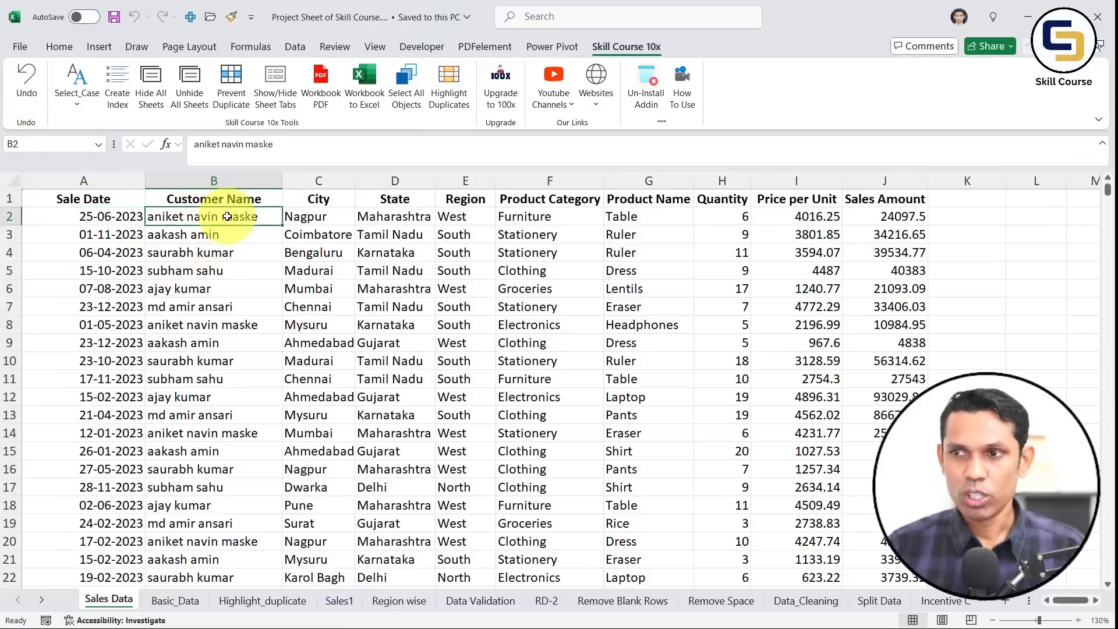
key(ctrl+shift+Down)
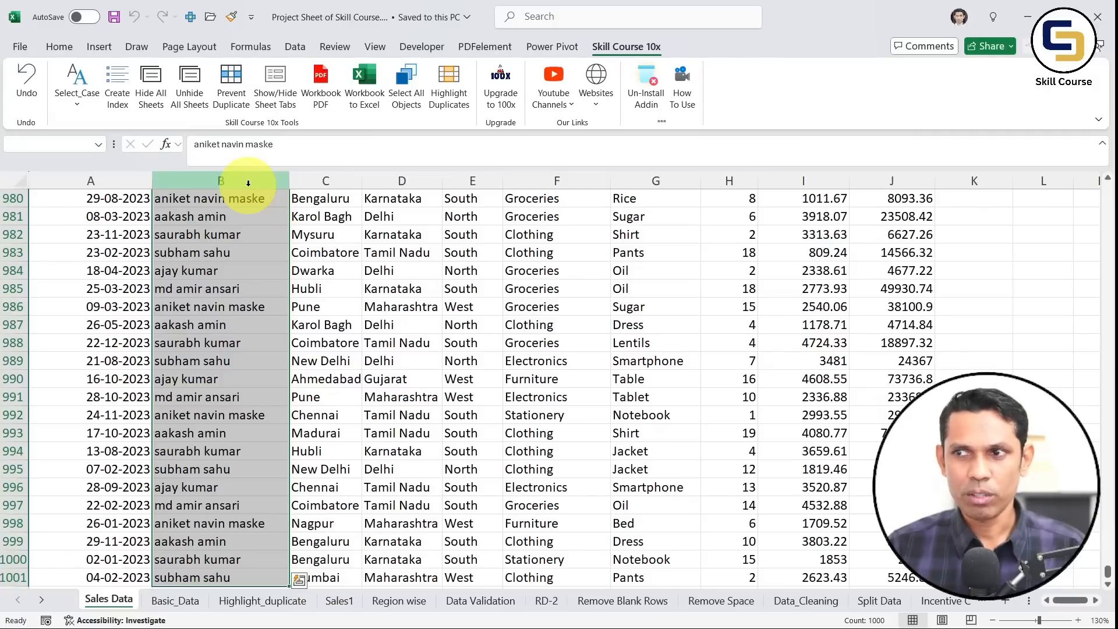
click(243, 201)
key(ctrl+Up)
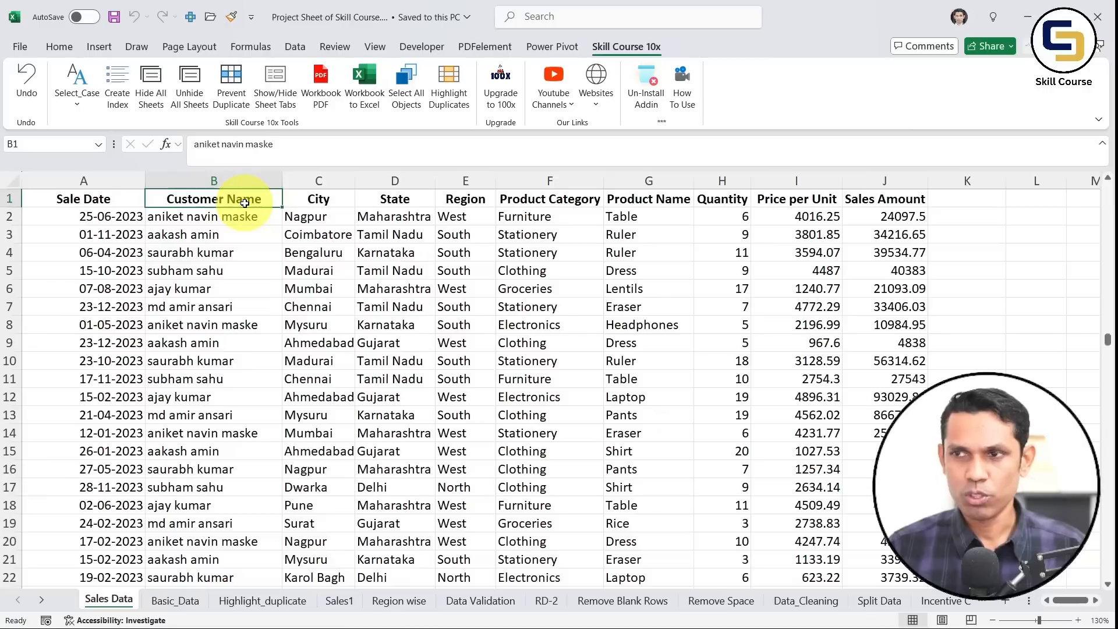
key(ctrl+shift+Down)
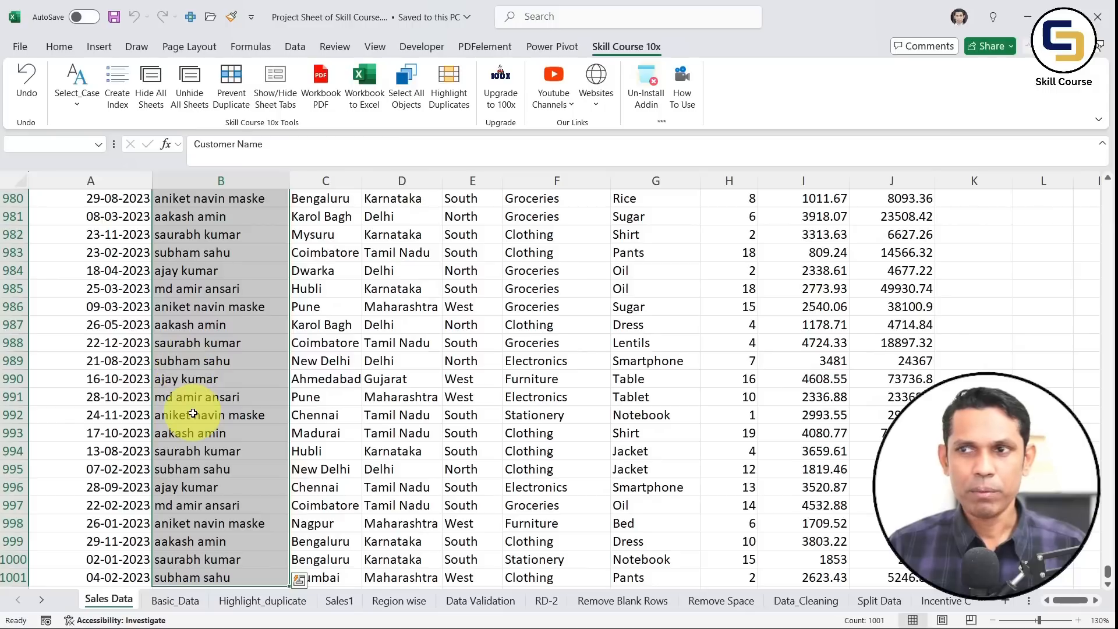
Convert the selected customer names to Proper Case, then to UPPER CASE
click(74, 107)
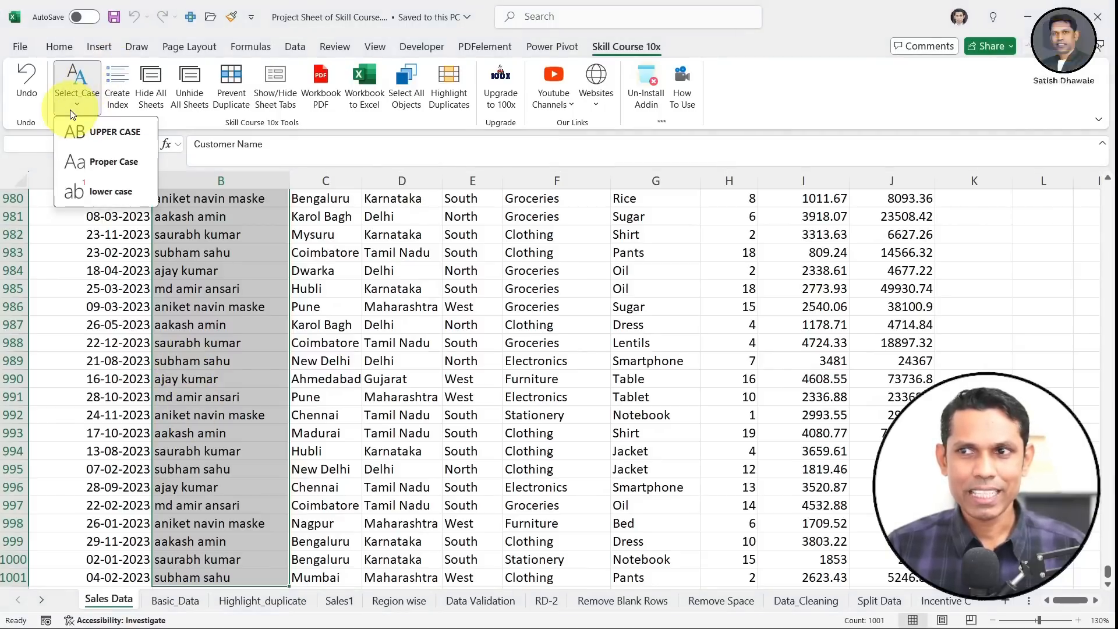
click(75, 168)
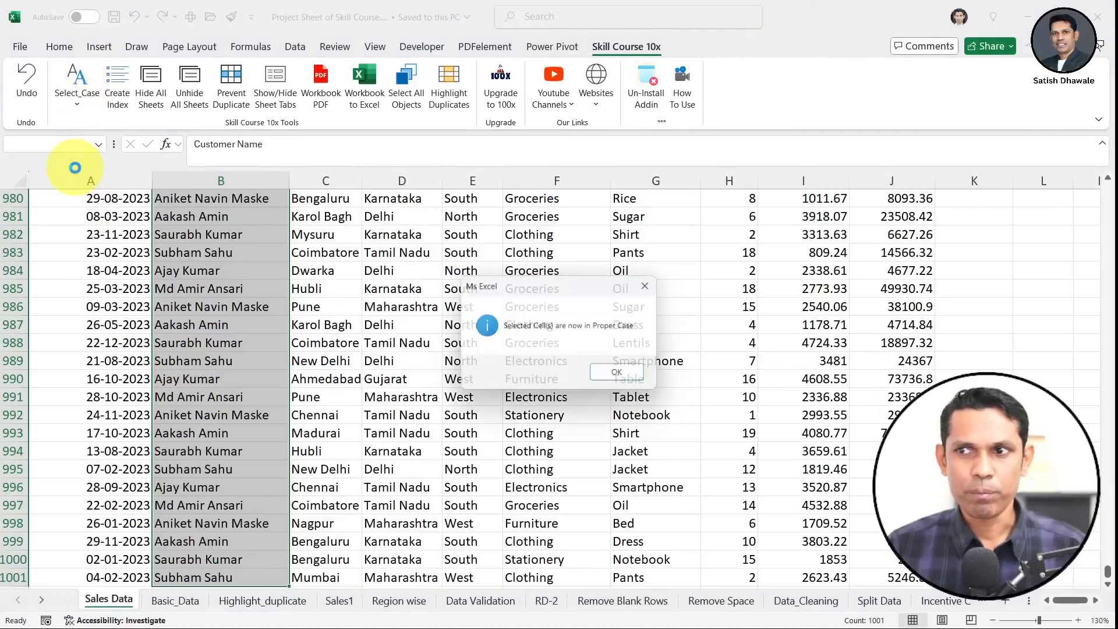
click(644, 375)
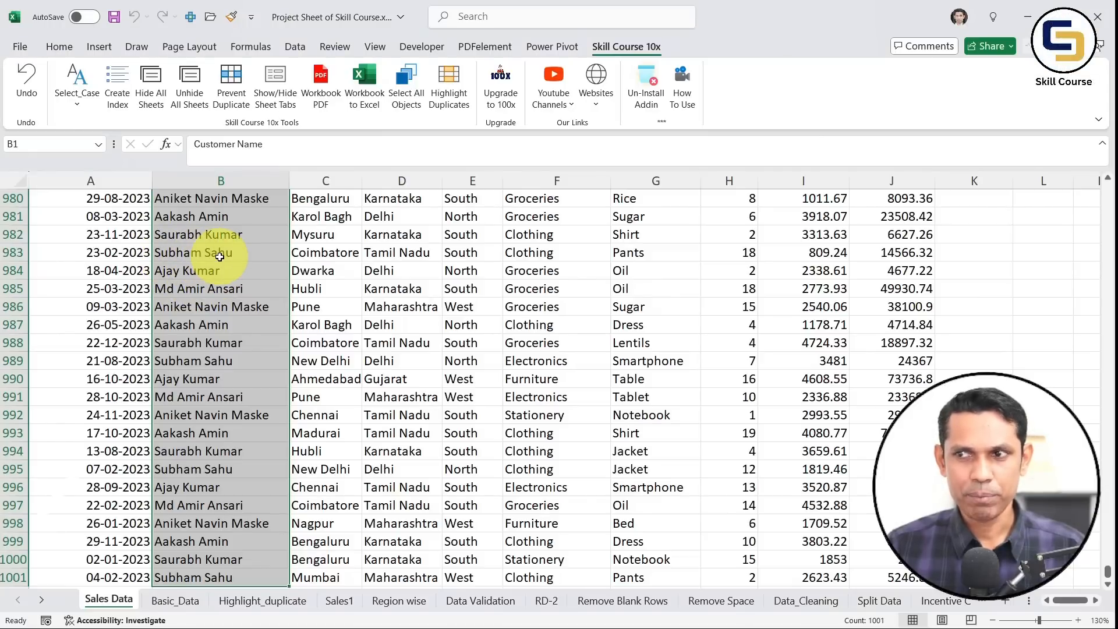
click(71, 79)
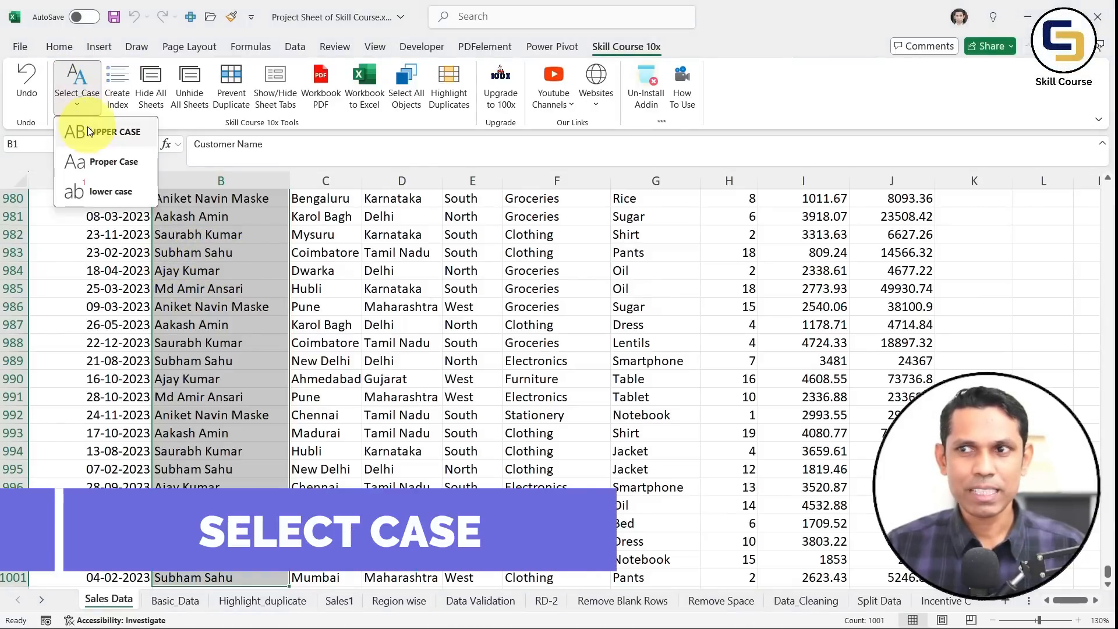
click(89, 135)
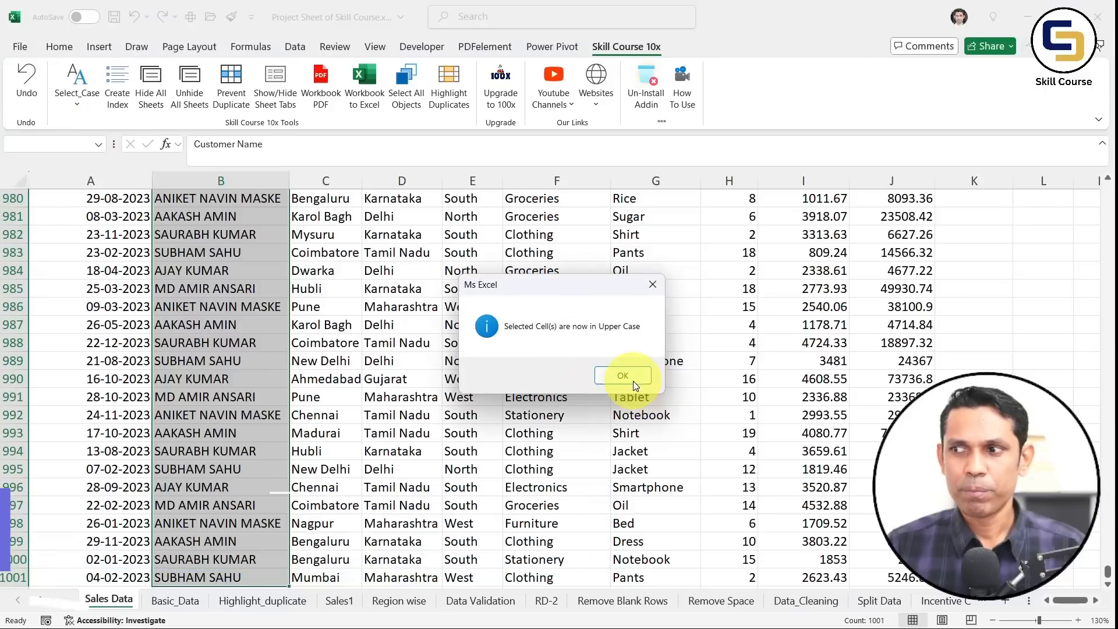
click(629, 379)
Convert the names to lower case, check cell B987, and return to the top
click(77, 82)
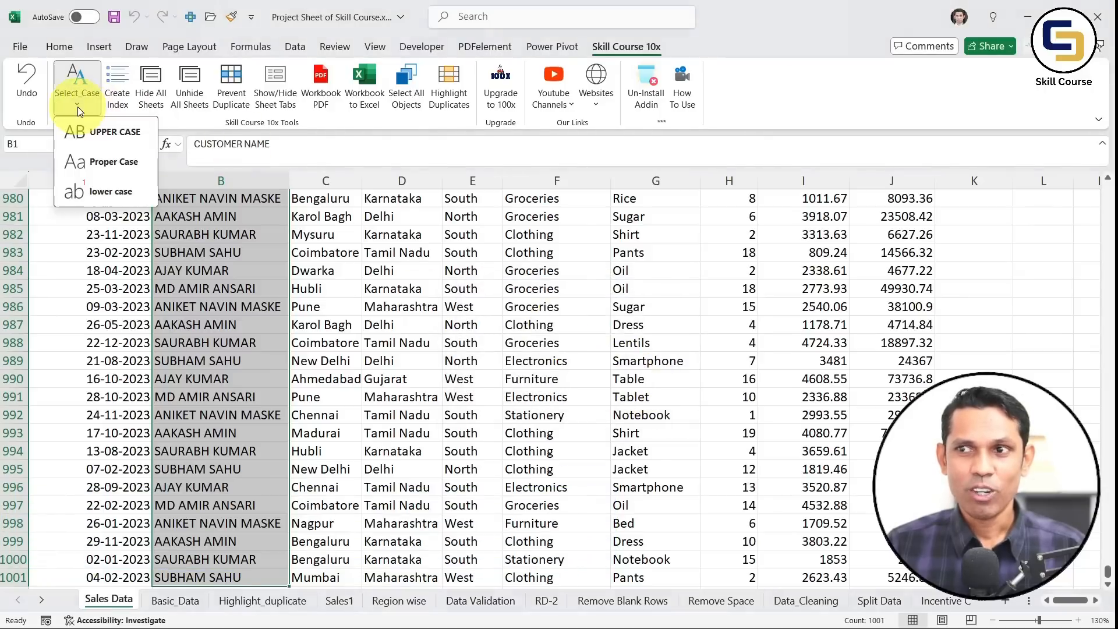
click(96, 192)
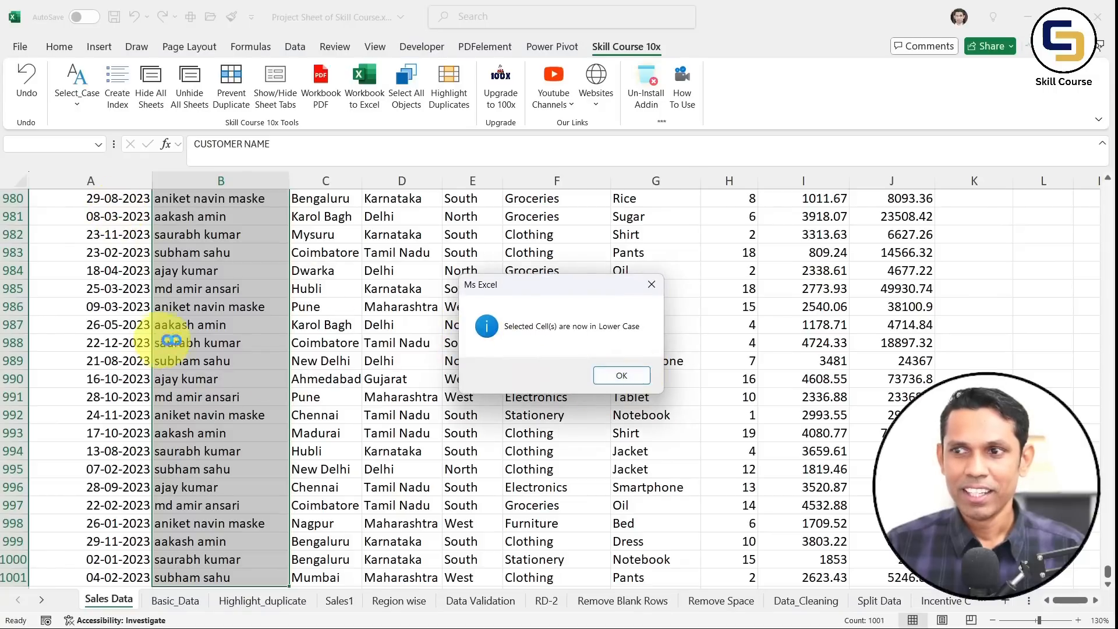
click(621, 375)
click(199, 324)
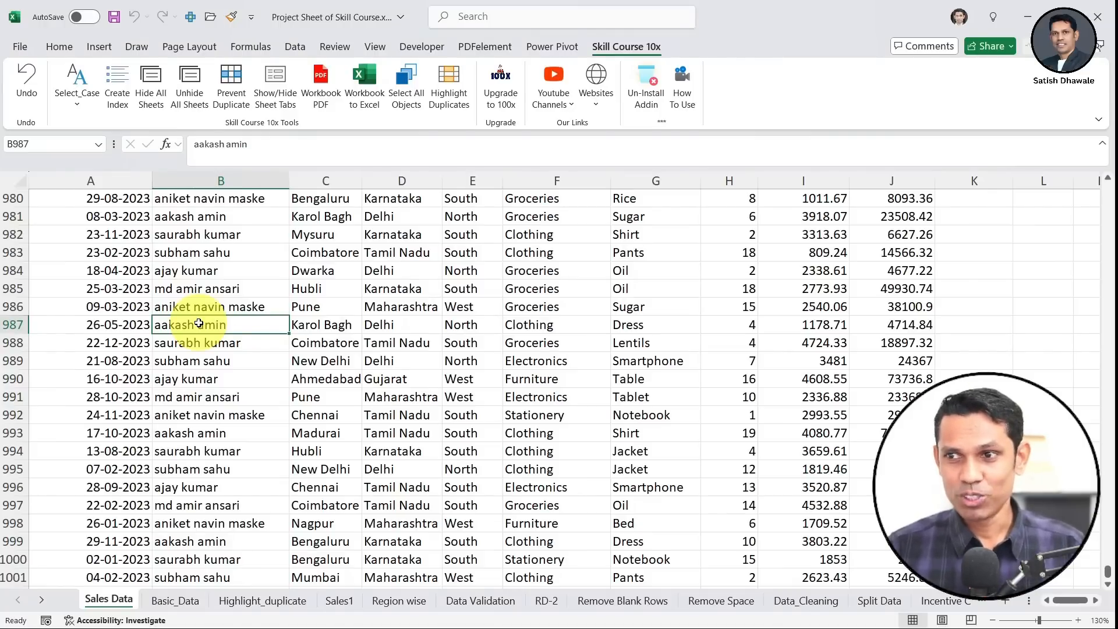
key(ctrl+Up)
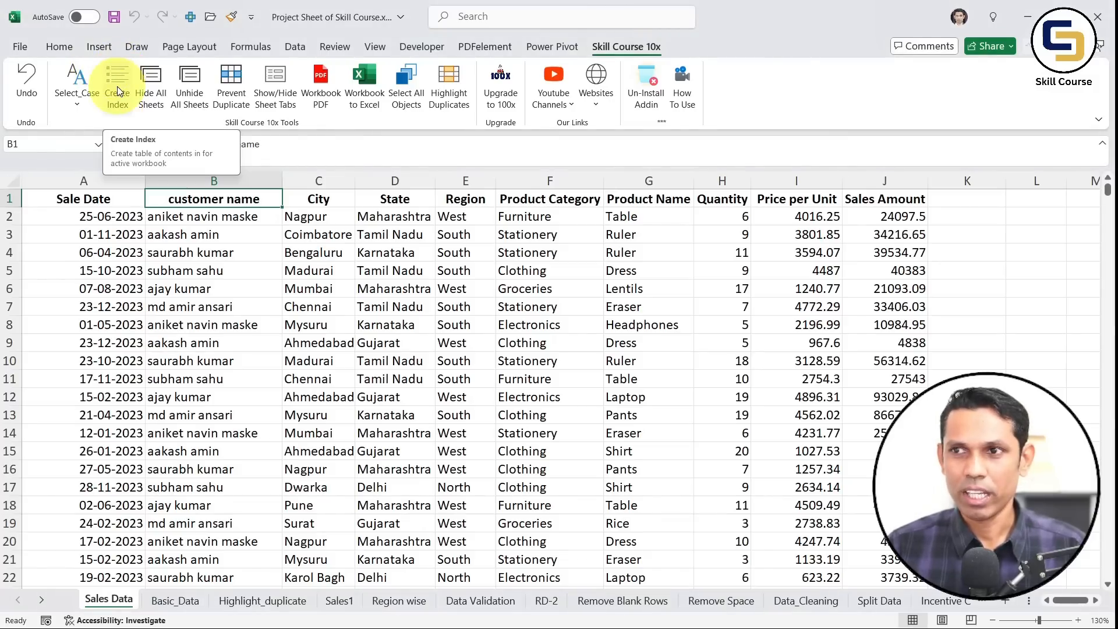
drag(200, 220, 175, 414)
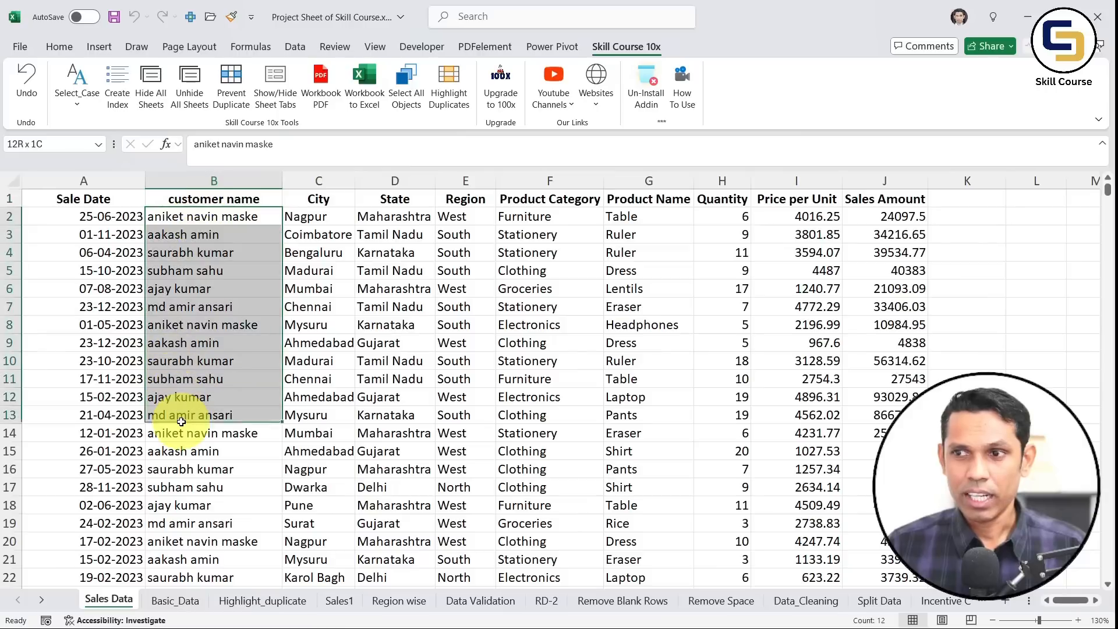
click(76, 103)
click(104, 134)
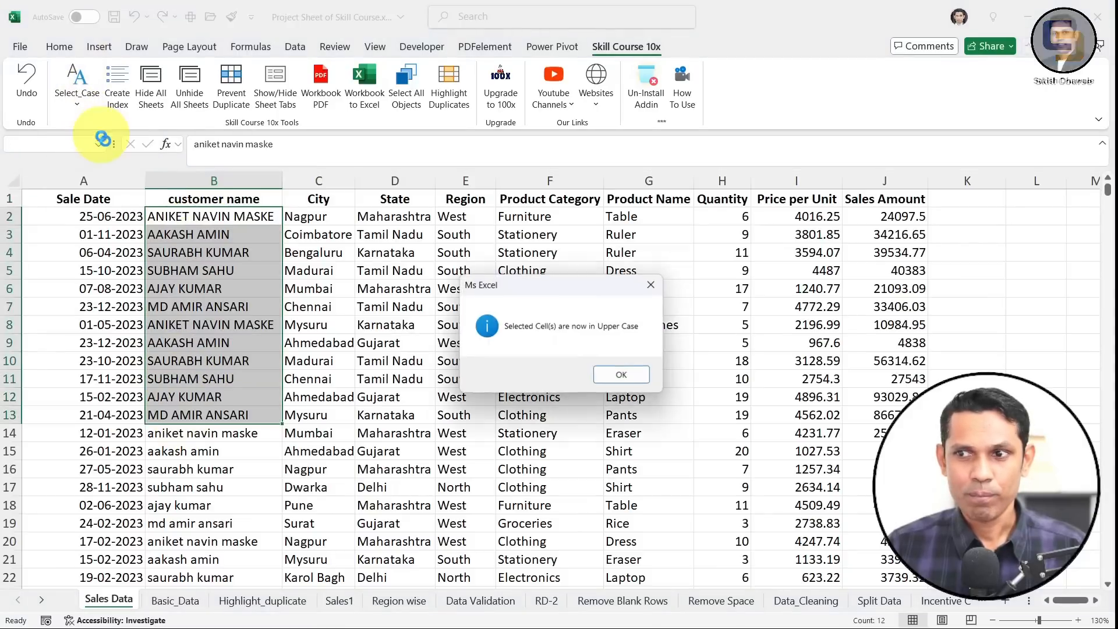
click(605, 377)
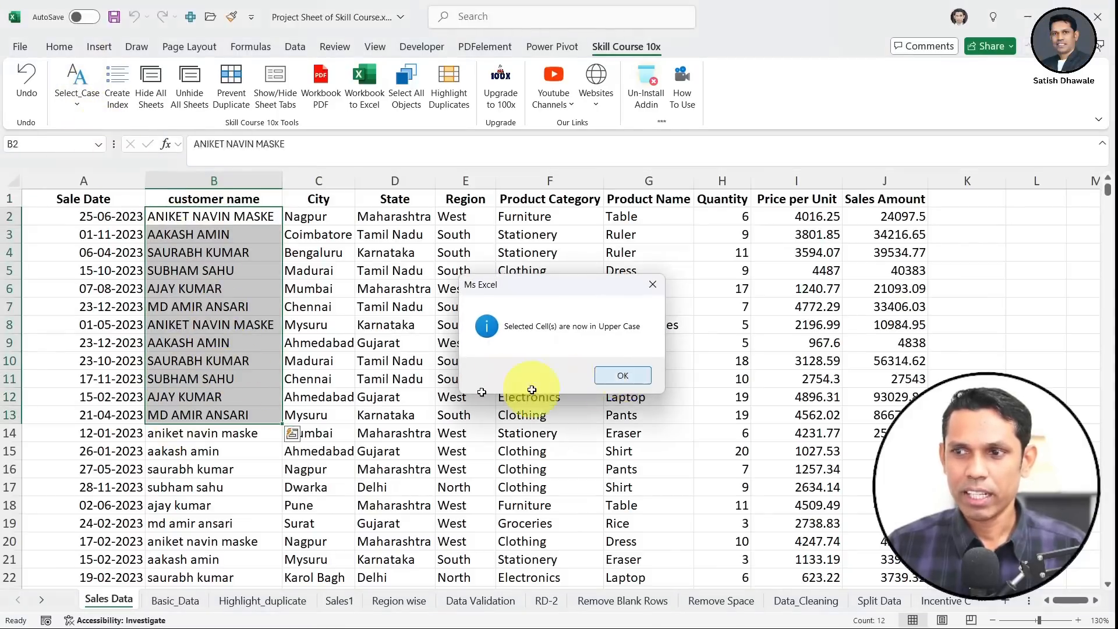
click(25, 79)
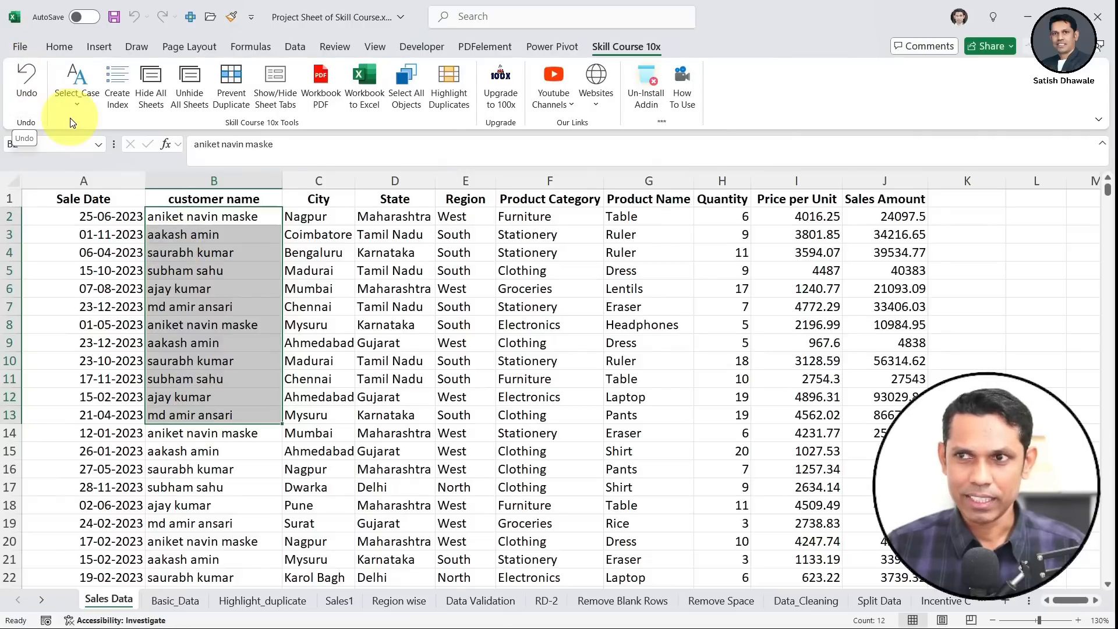
click(76, 100)
click(102, 176)
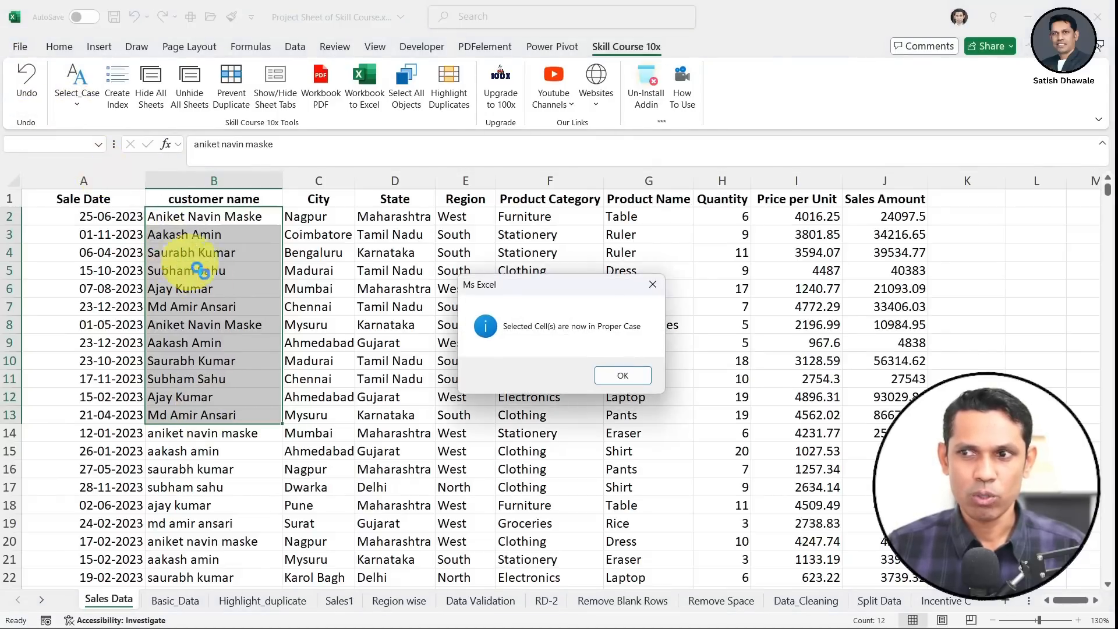
click(620, 375)
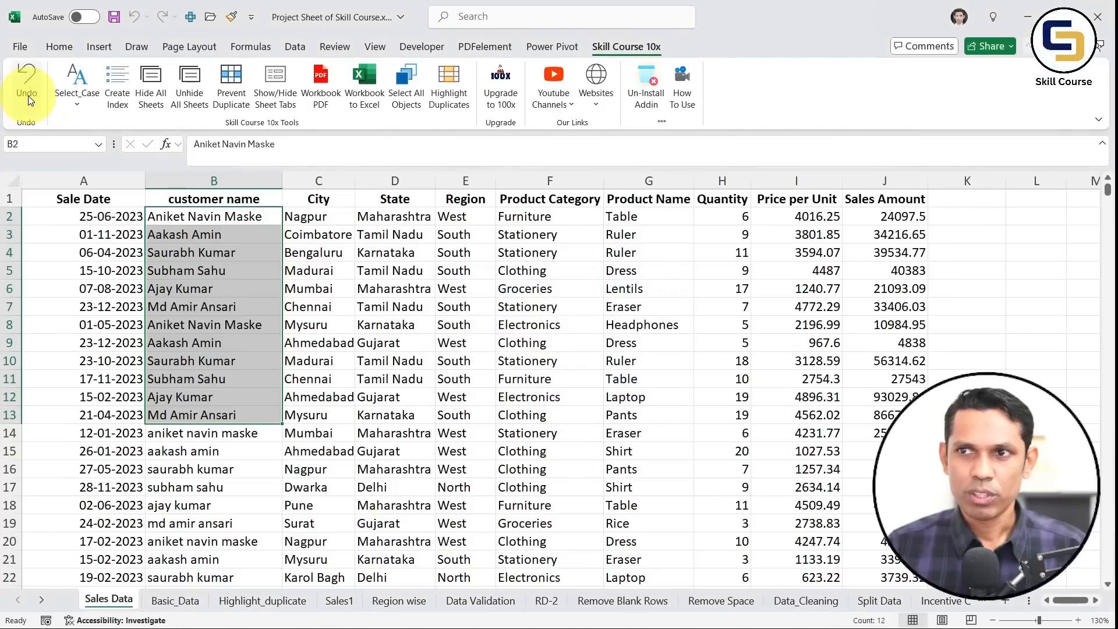
click(26, 78)
click(201, 247)
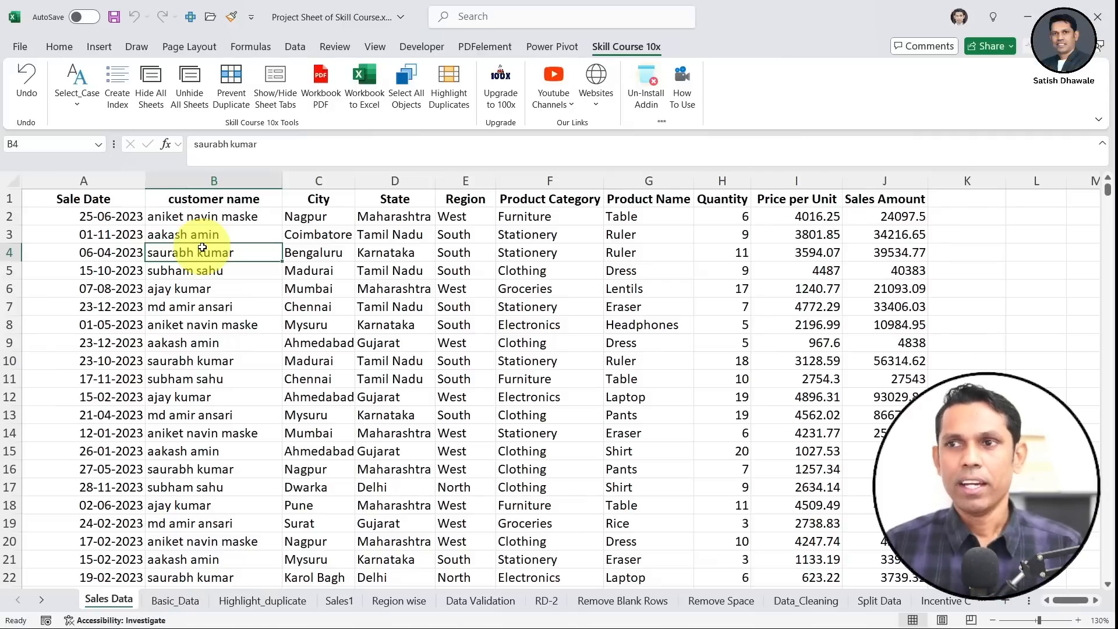
Create the Table of Contents index sheet linking every worksheet
click(120, 85)
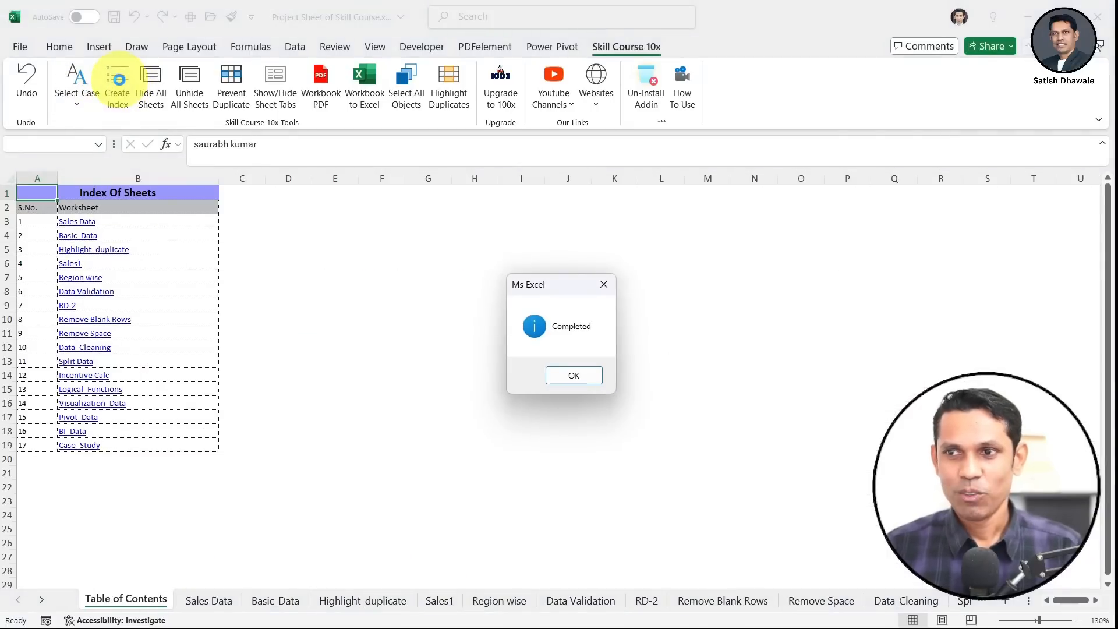
click(591, 377)
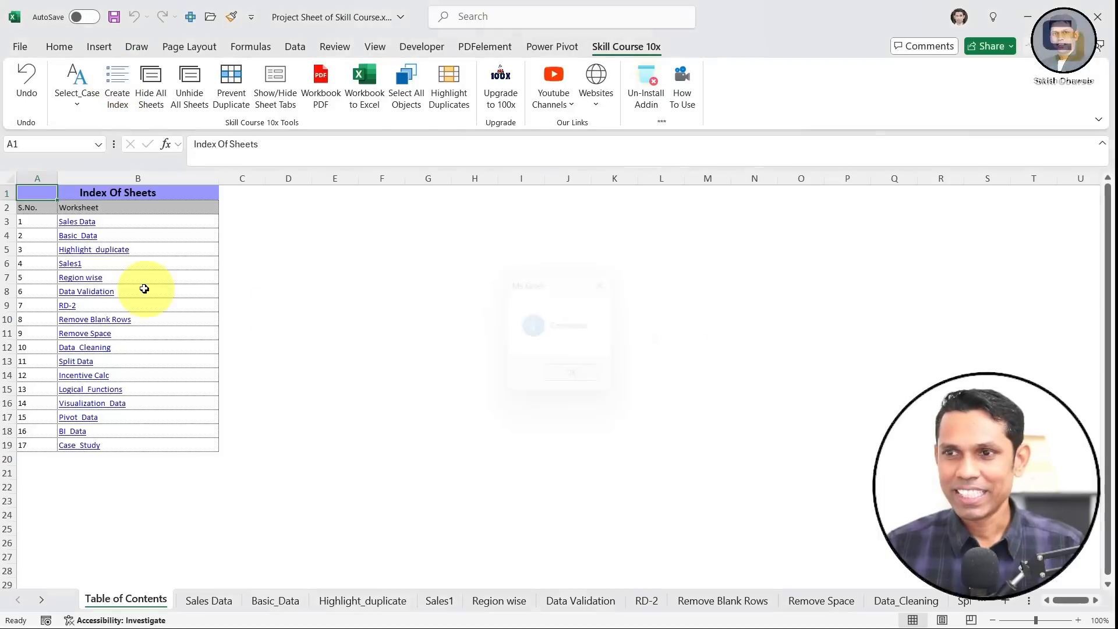
ctrl+scroll(116, 308, up, 1)
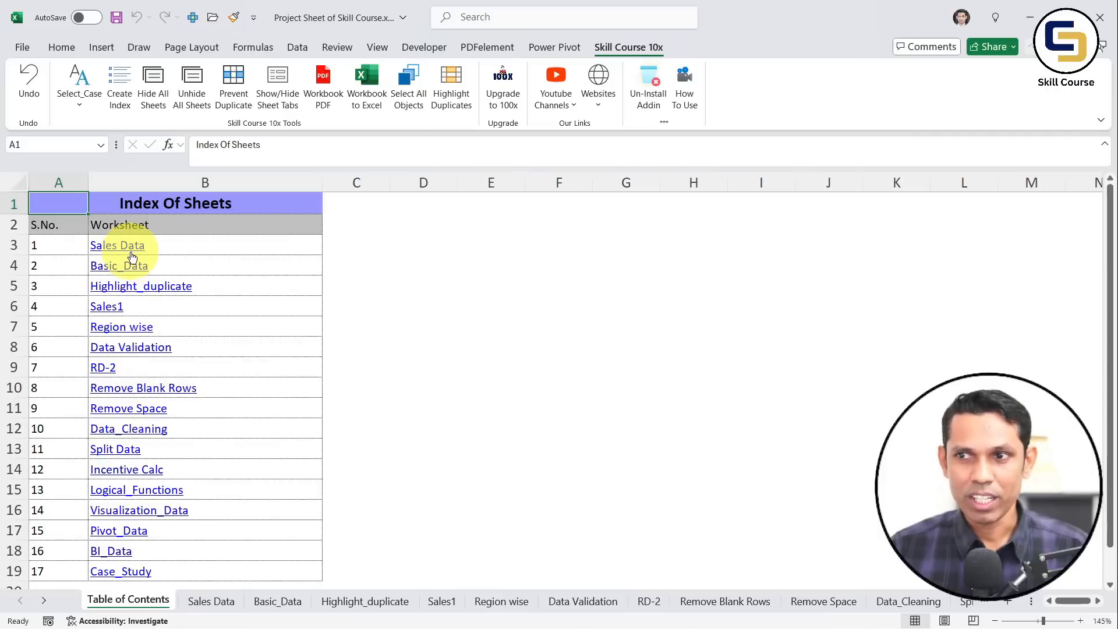
Follow the Sales Data index link, revisit the Table of Contents, then return to Sales Data
click(130, 255)
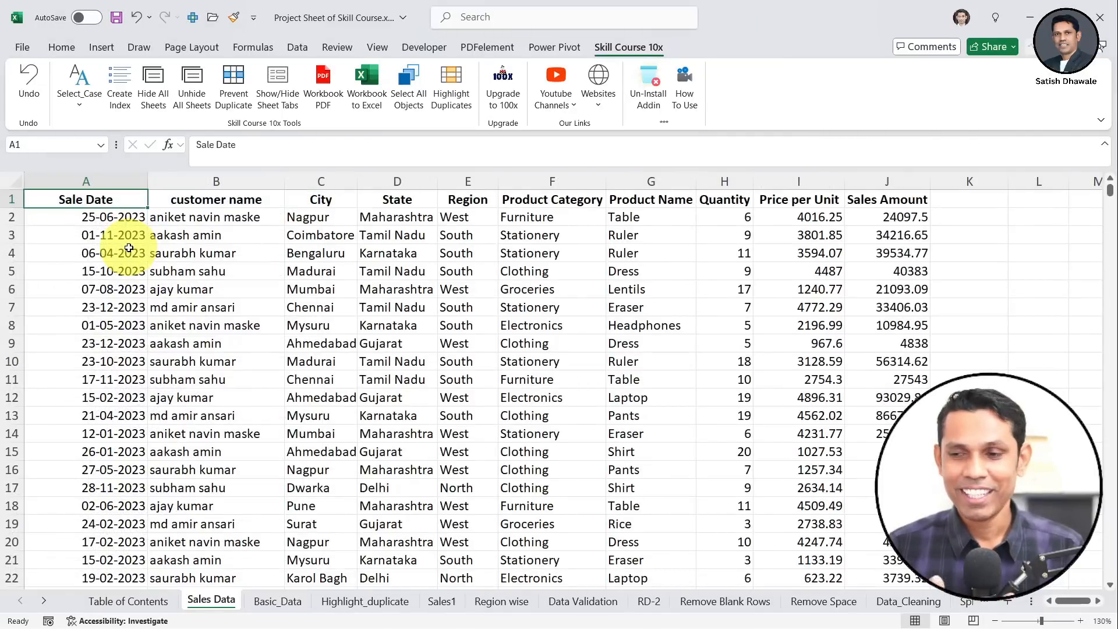
click(149, 601)
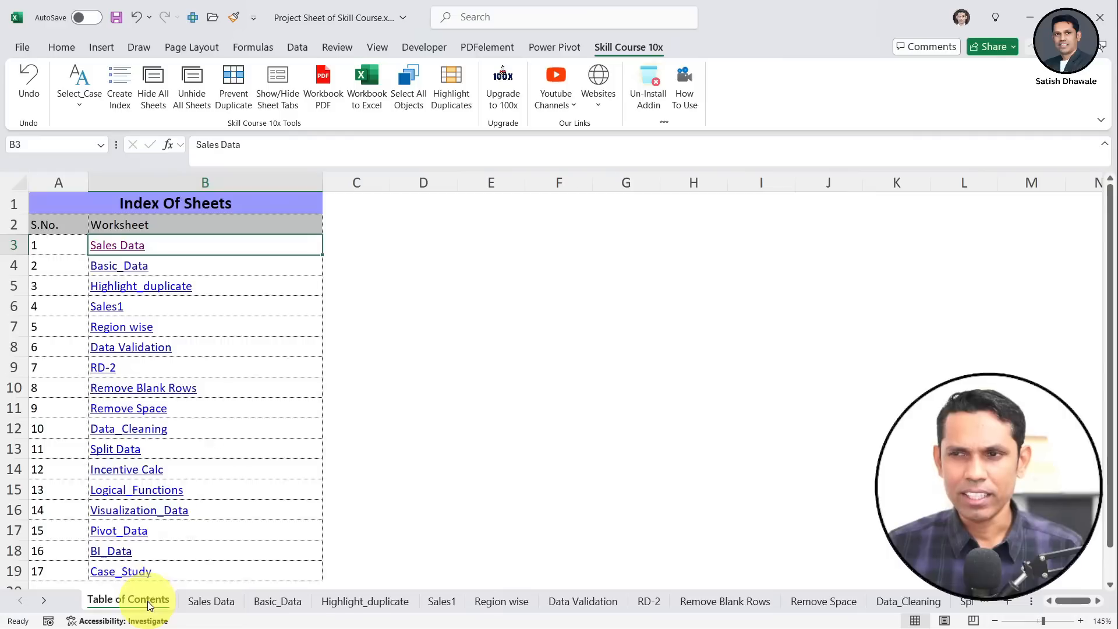
scroll(138, 390, down, 1)
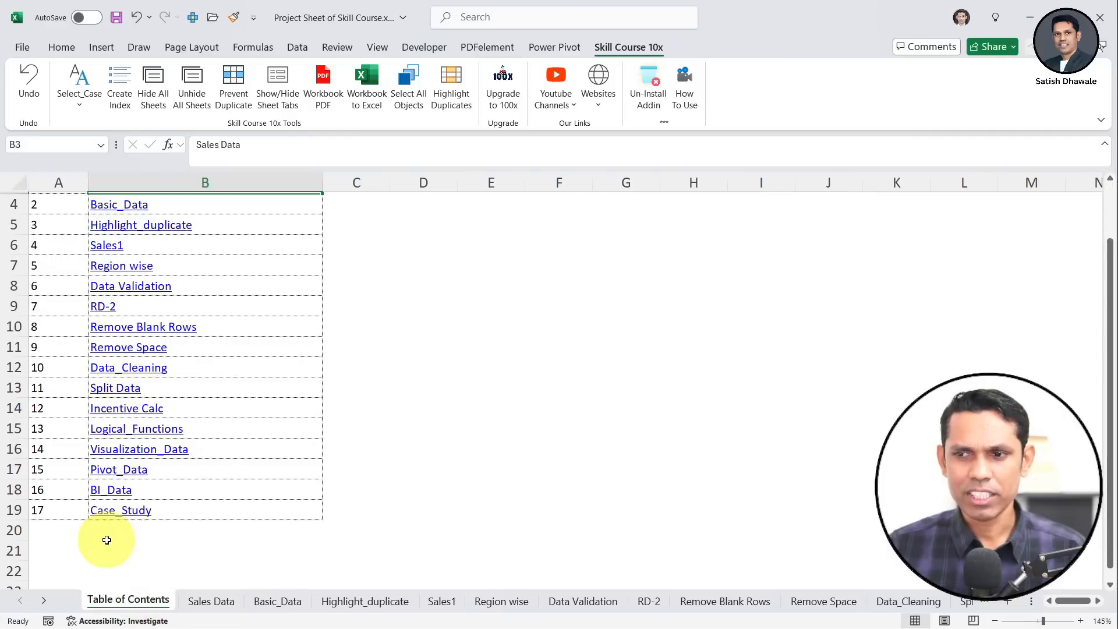
scroll(146, 562, up, 1)
click(199, 600)
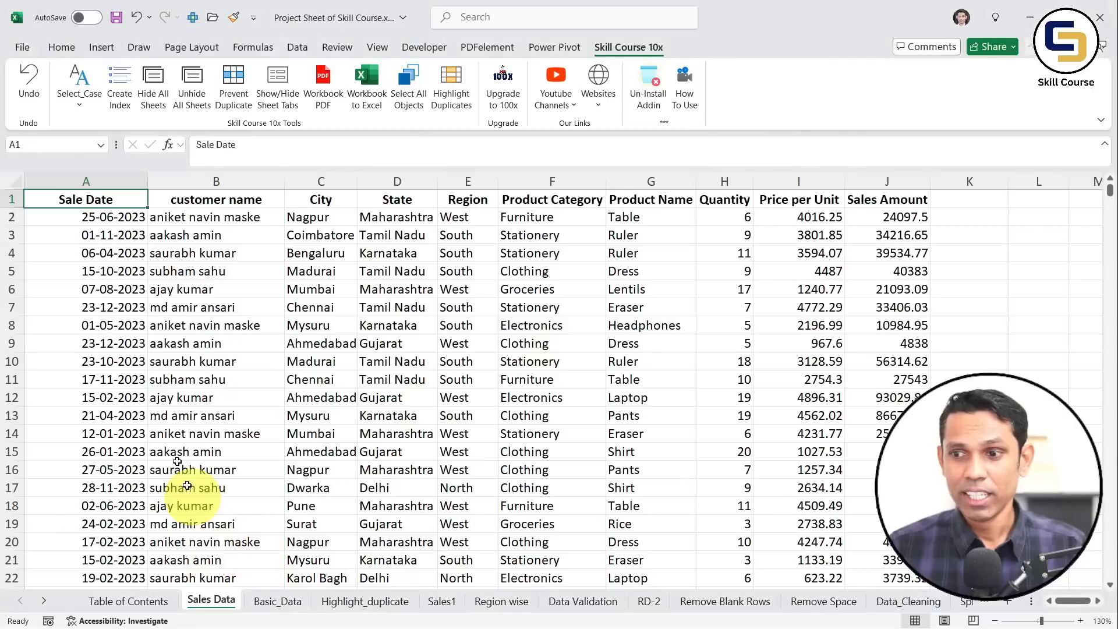
click(152, 95)
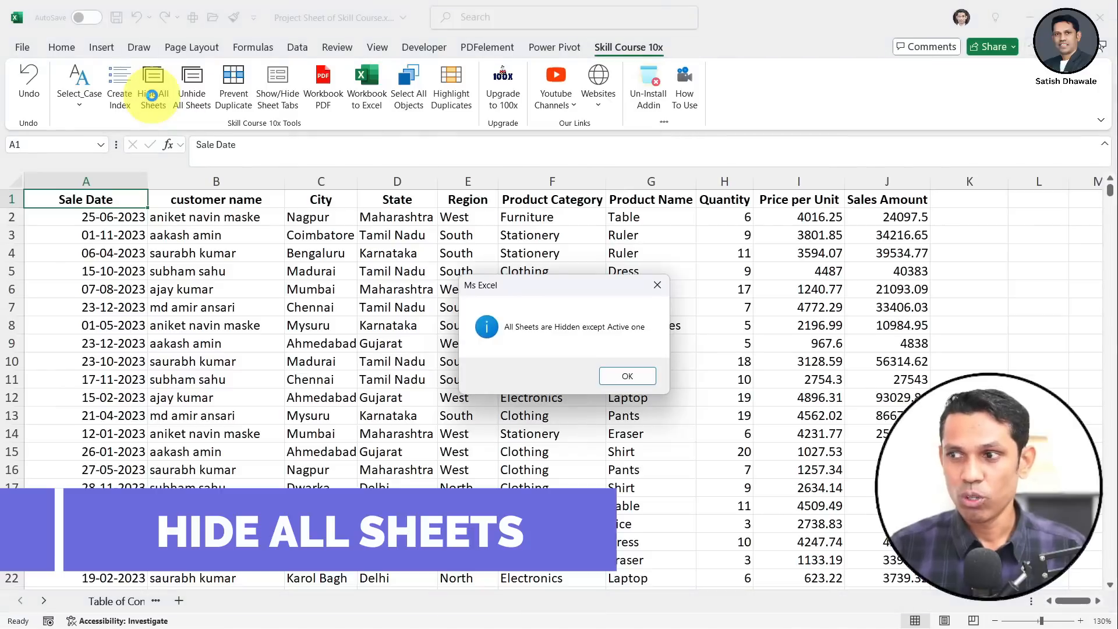
click(638, 376)
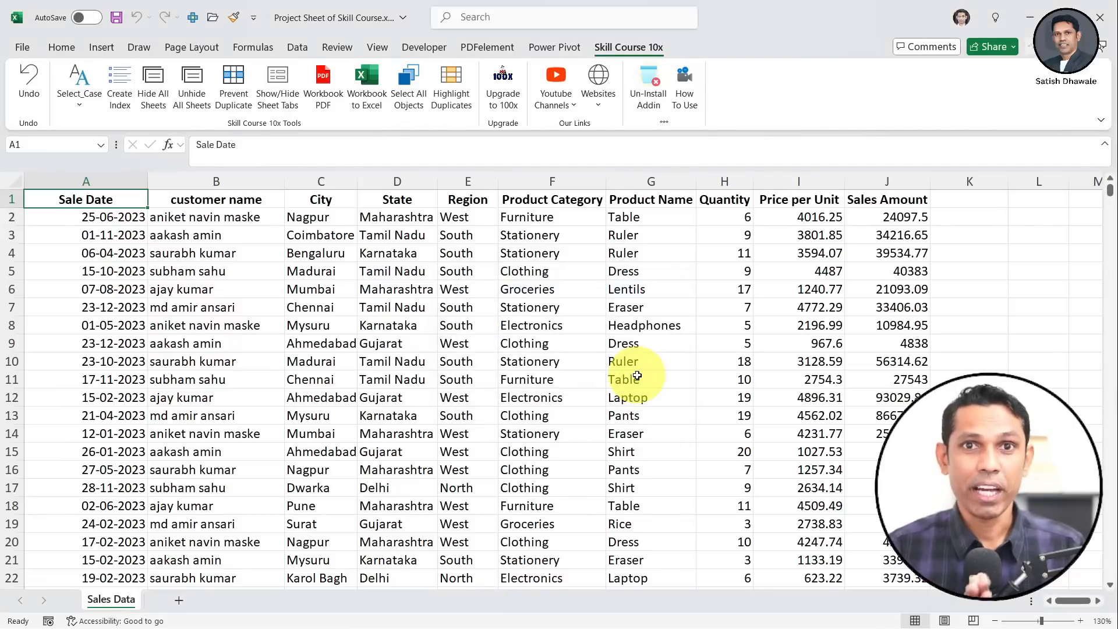
click(192, 93)
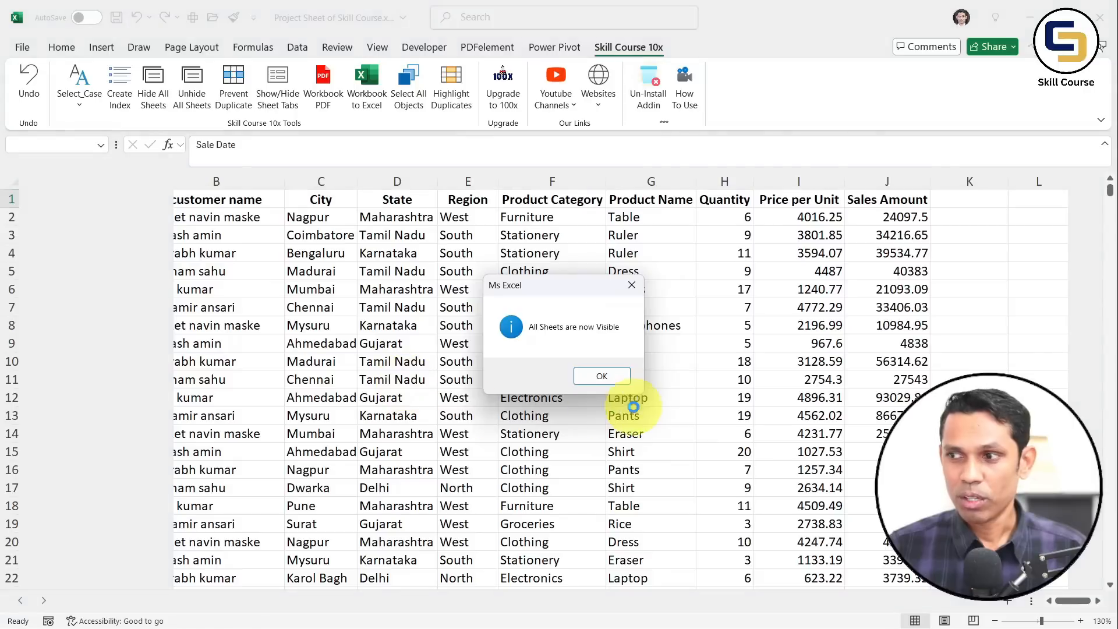
click(609, 376)
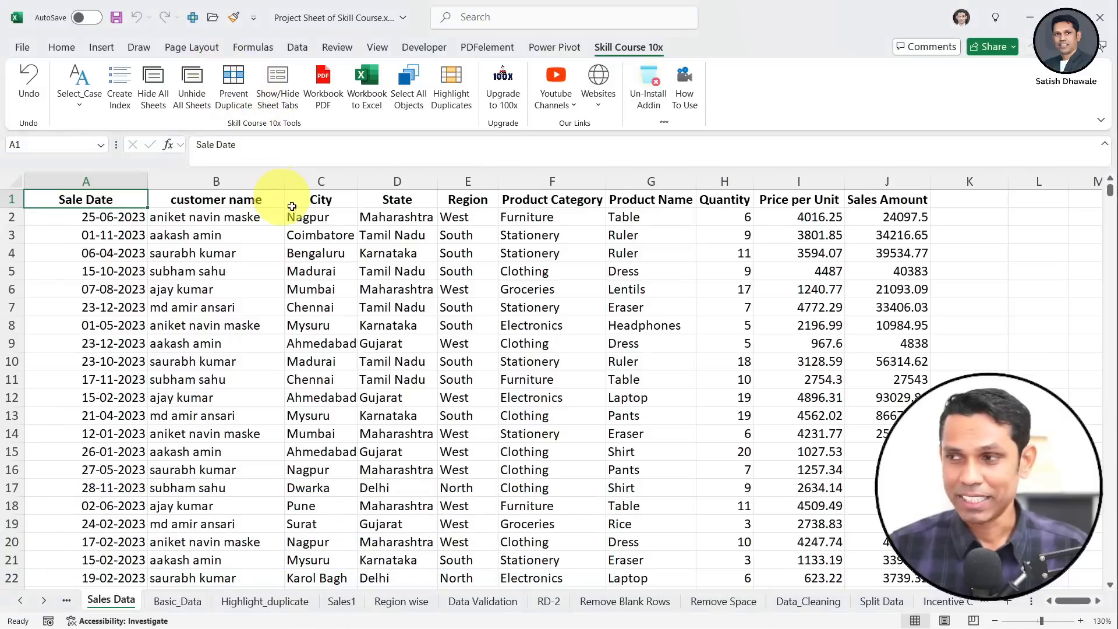
Enter the header 'Contact no' in cell K1
click(582, 307)
scroll(588, 317, right, 3)
click(621, 196)
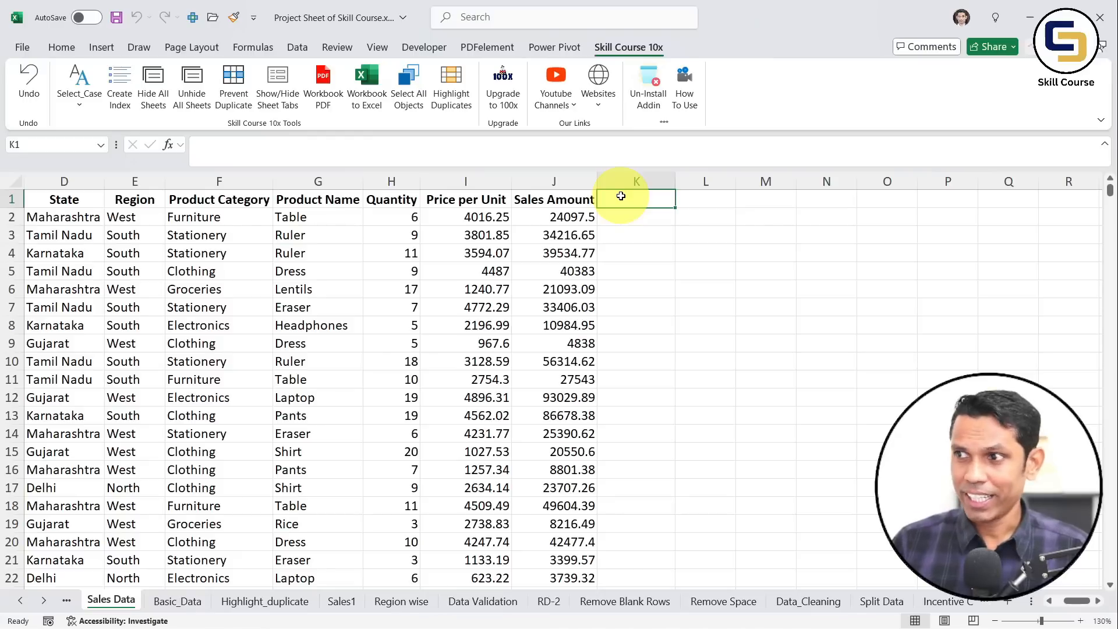
text(Conac)
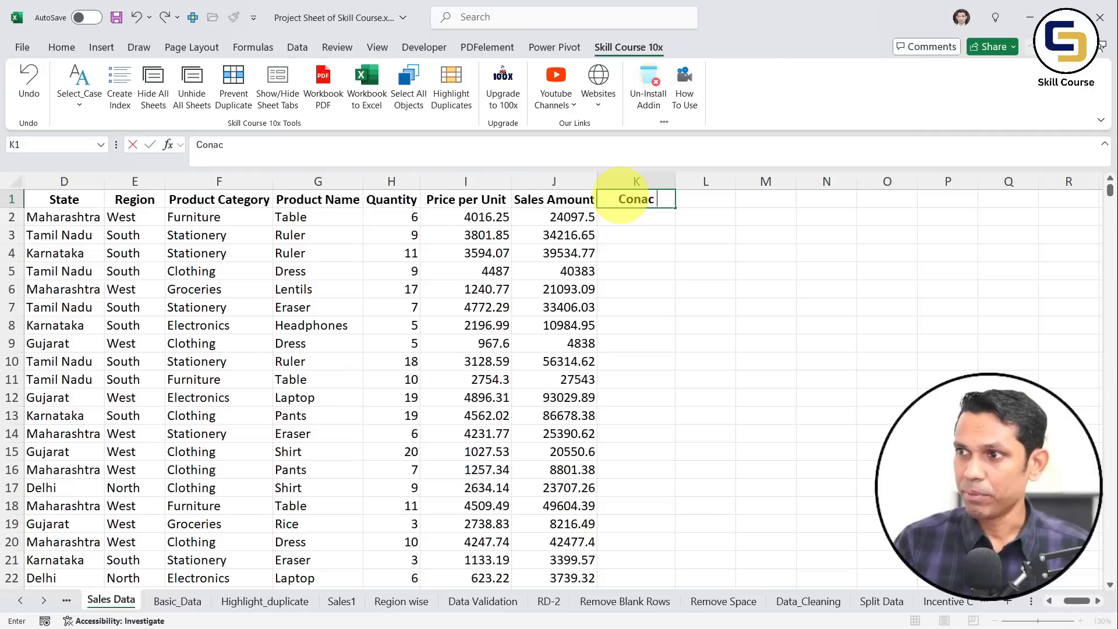
text(ontac)
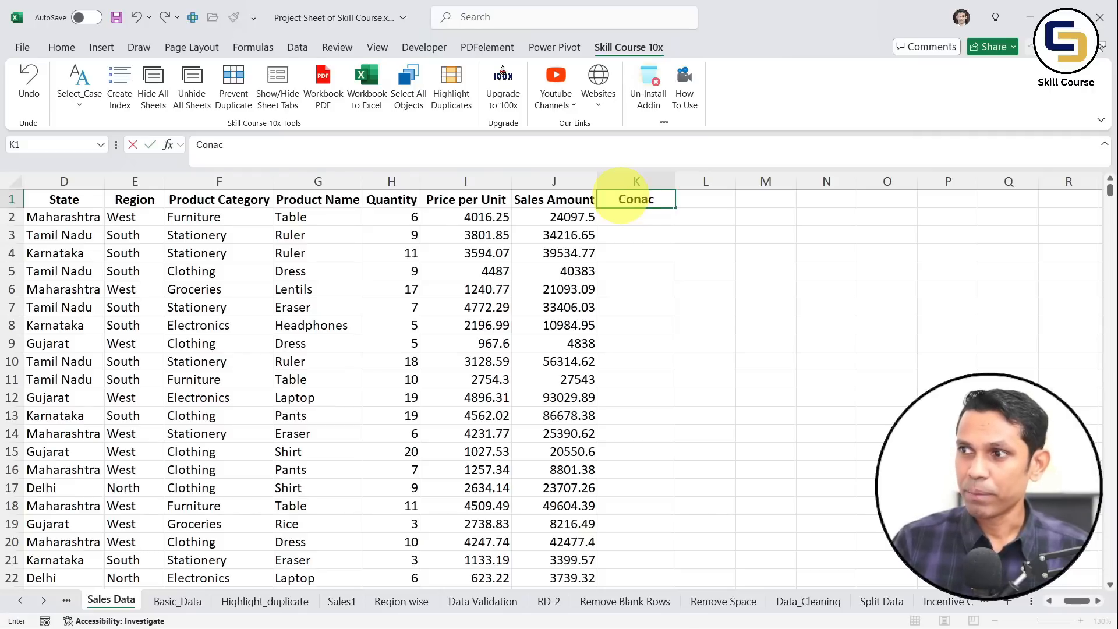
key(BackSpace)
key(BackSpace)
text(tact no)
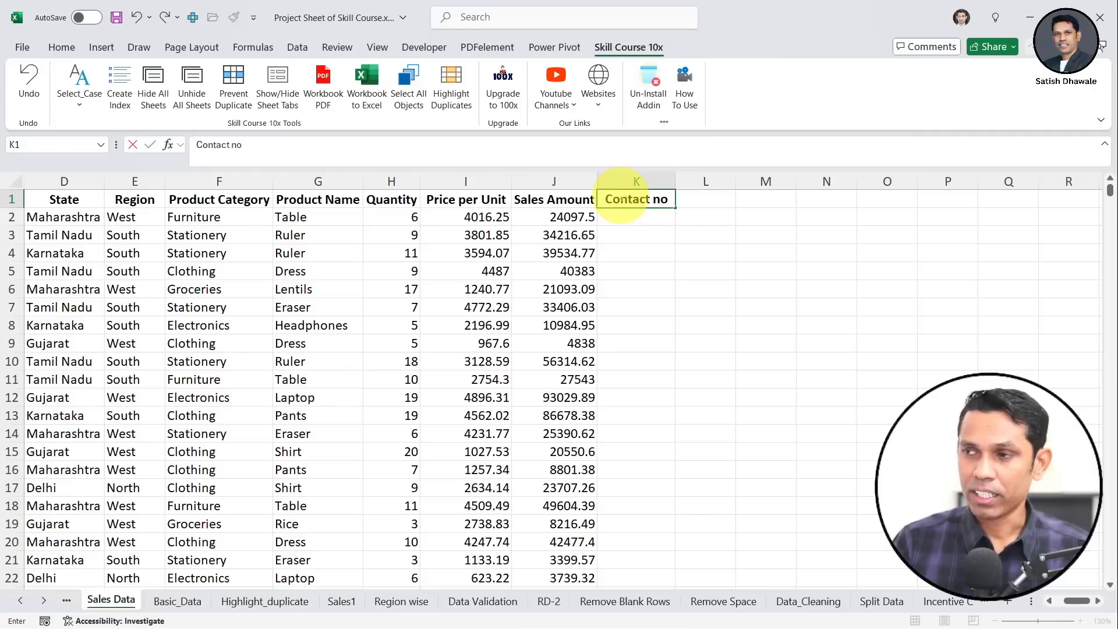
key(Return)
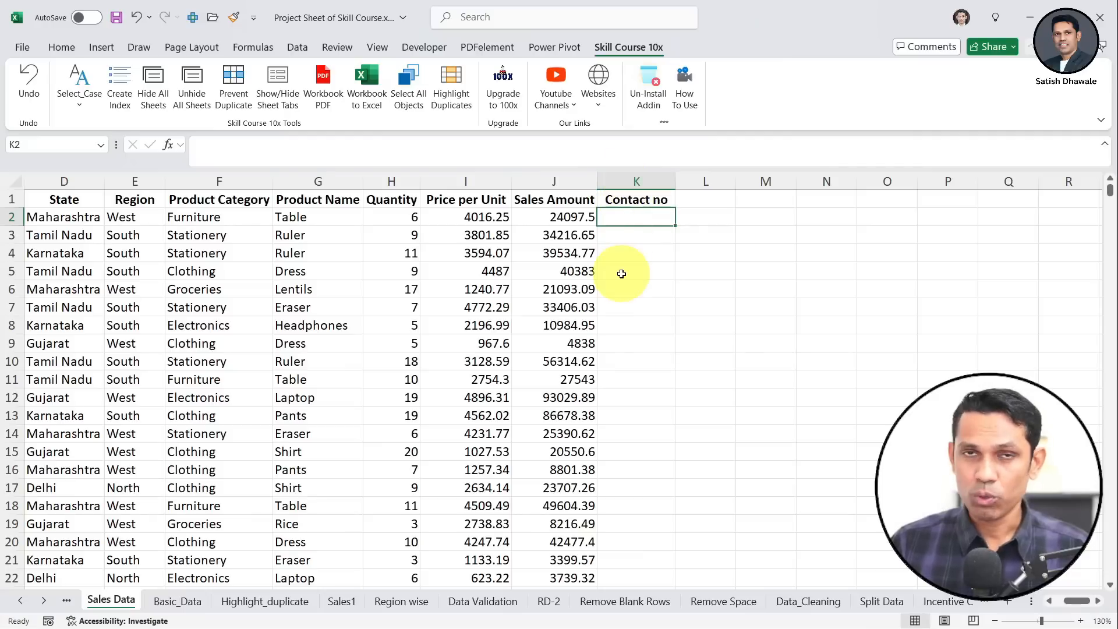
Turn on Prevent Duplicate for column K, then select K2 for entries
click(635, 181)
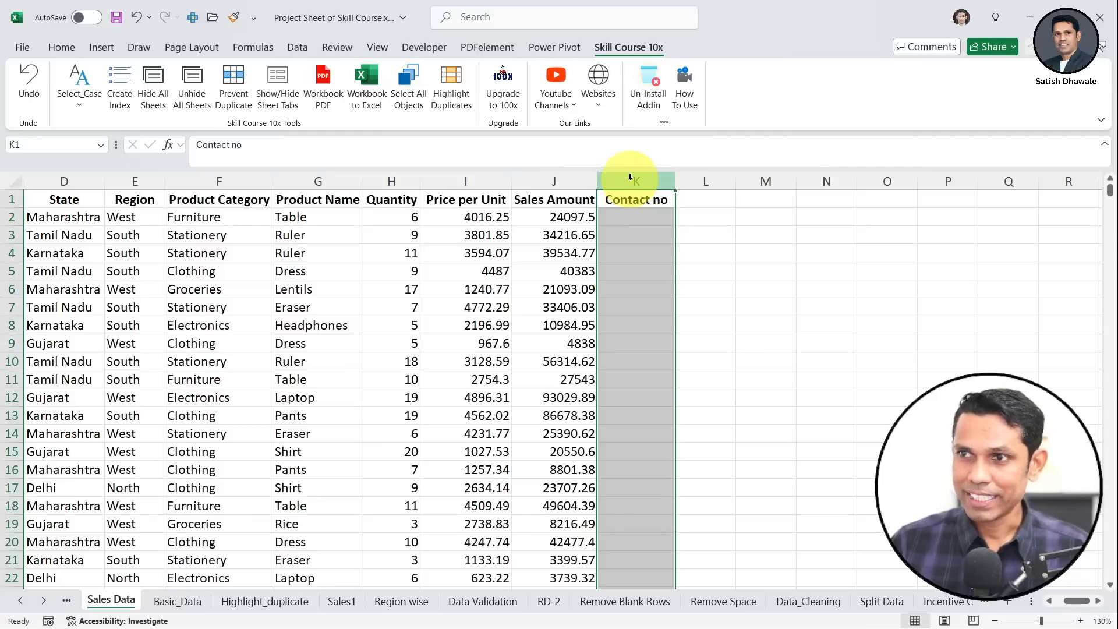
click(233, 84)
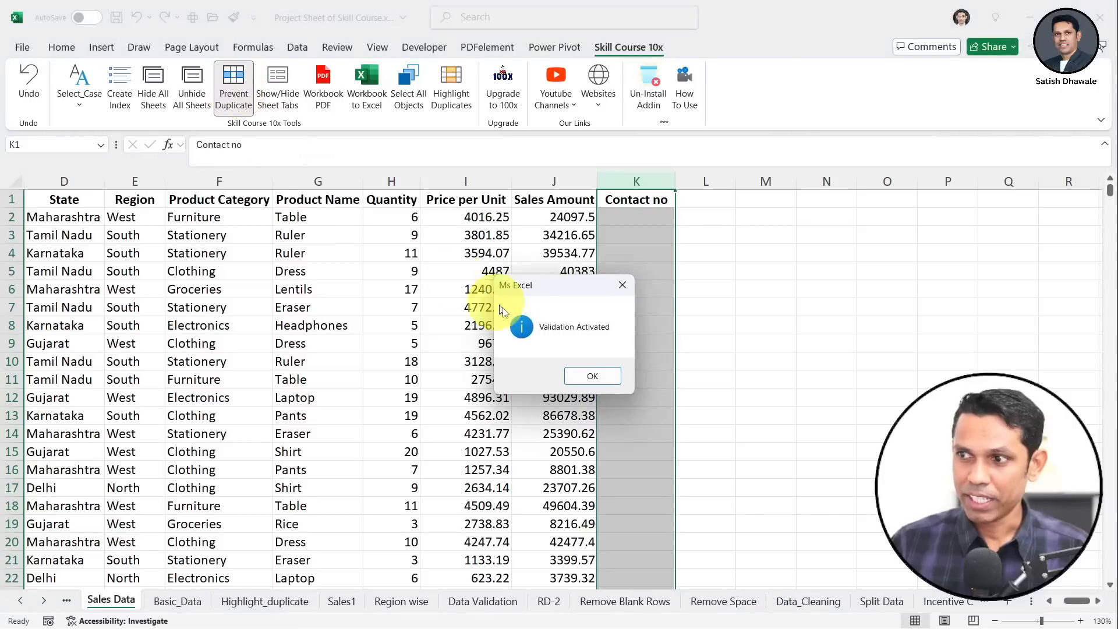
click(612, 378)
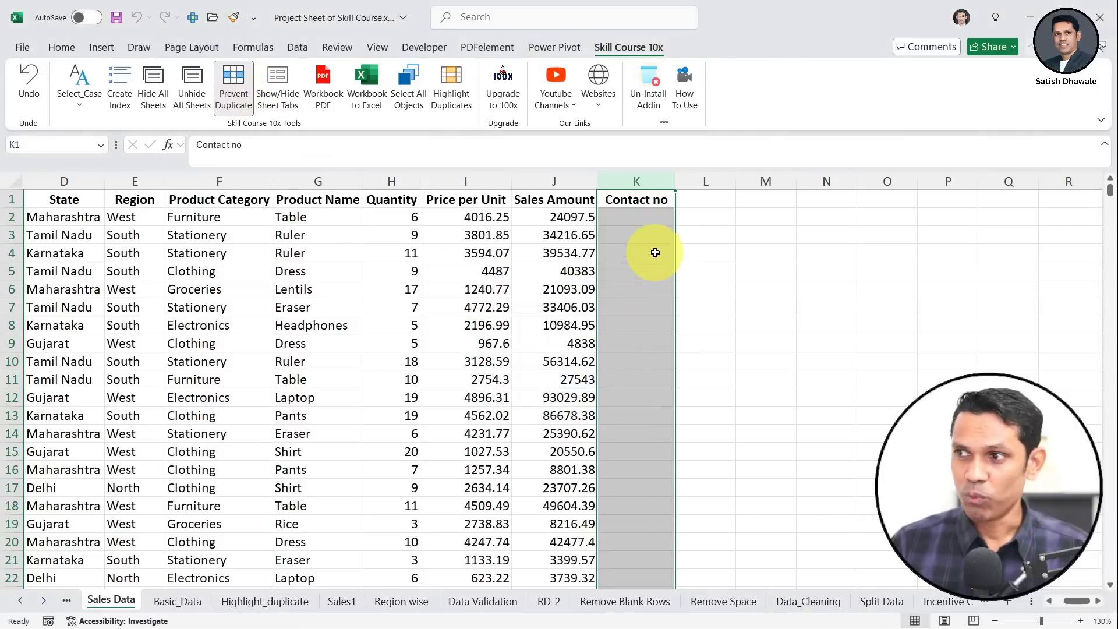
click(652, 219)
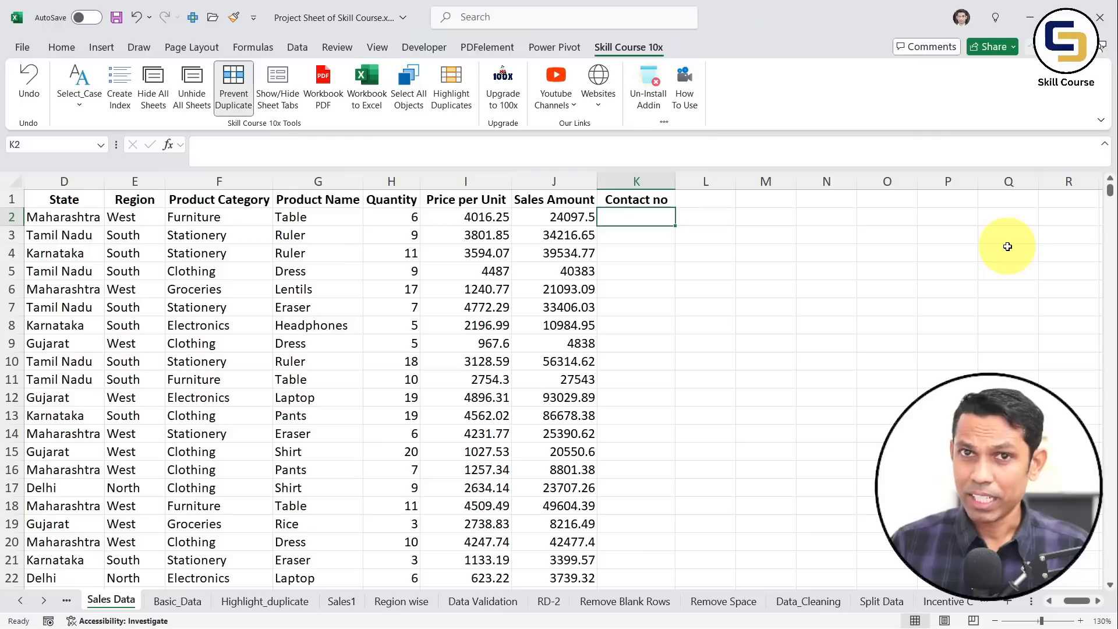
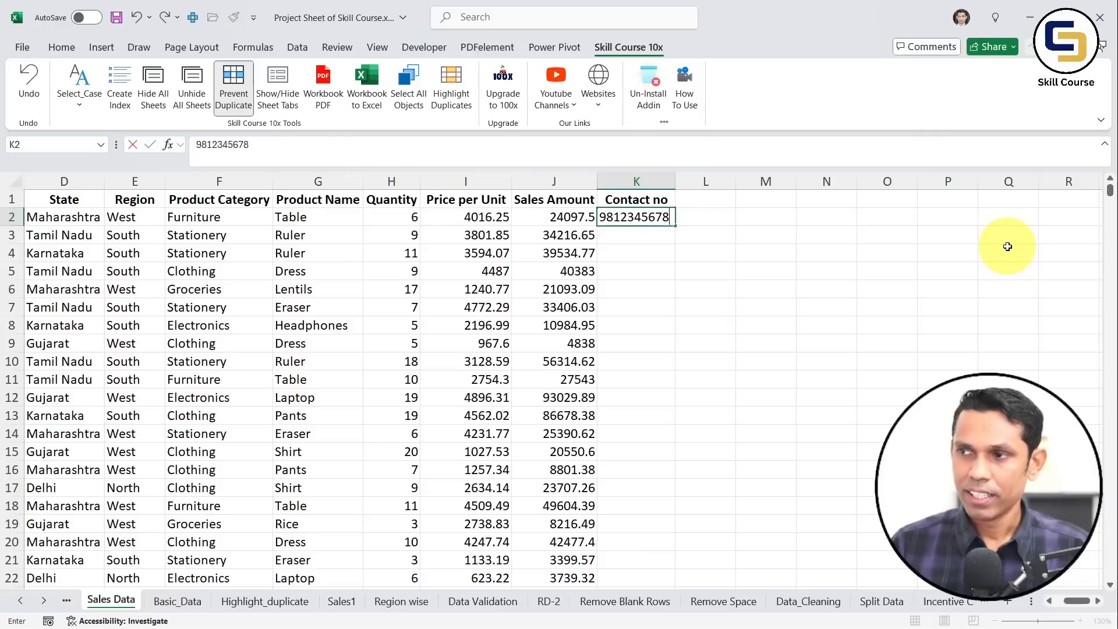
key(Return)
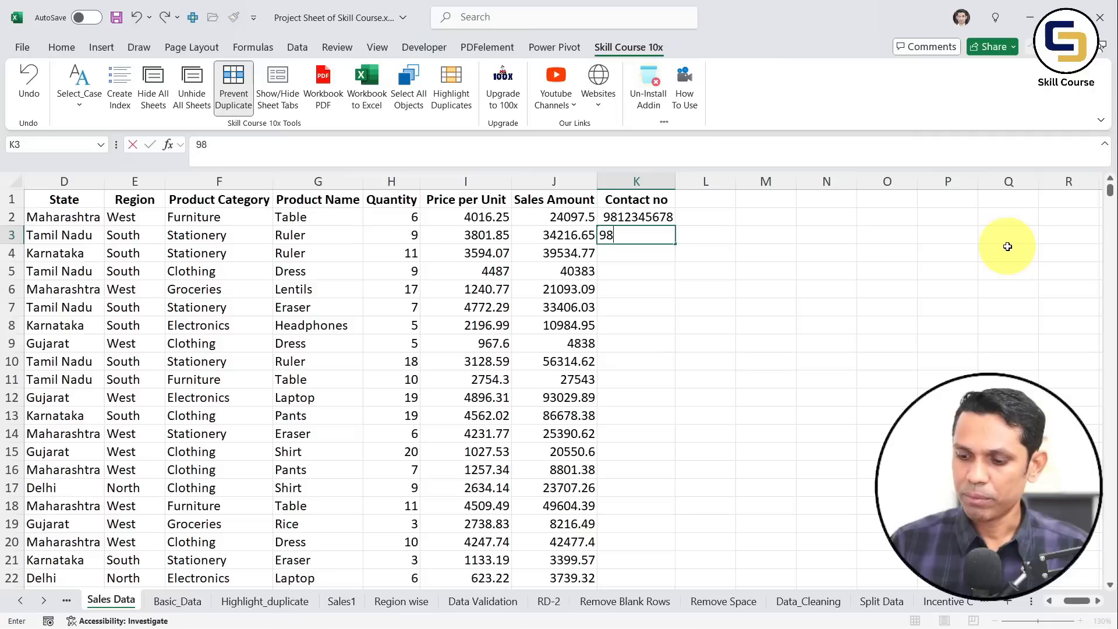
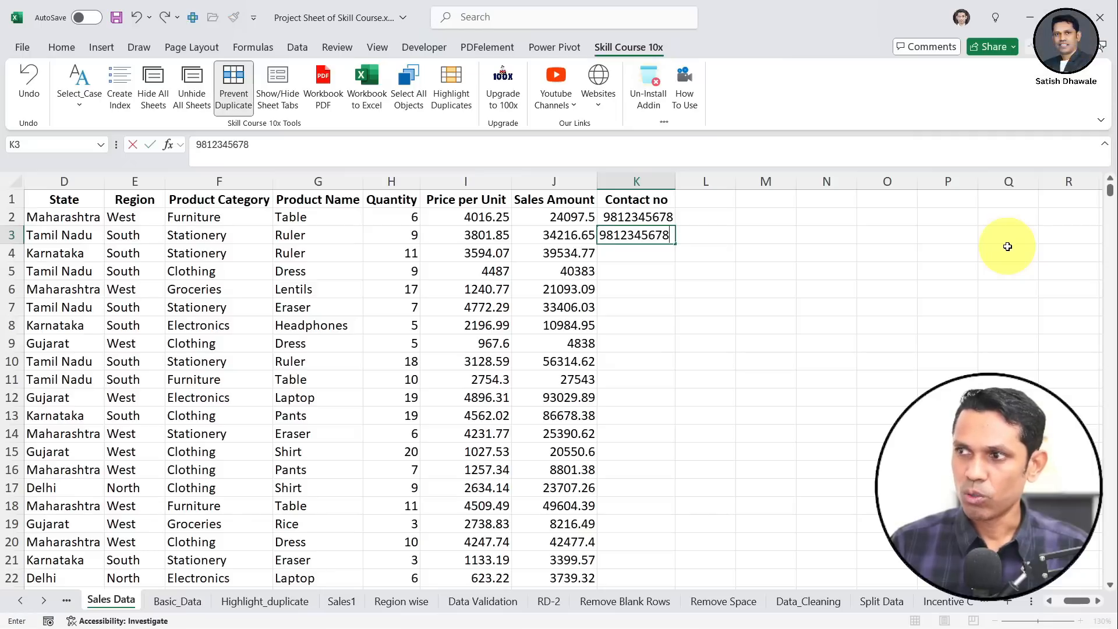
key(Escape)
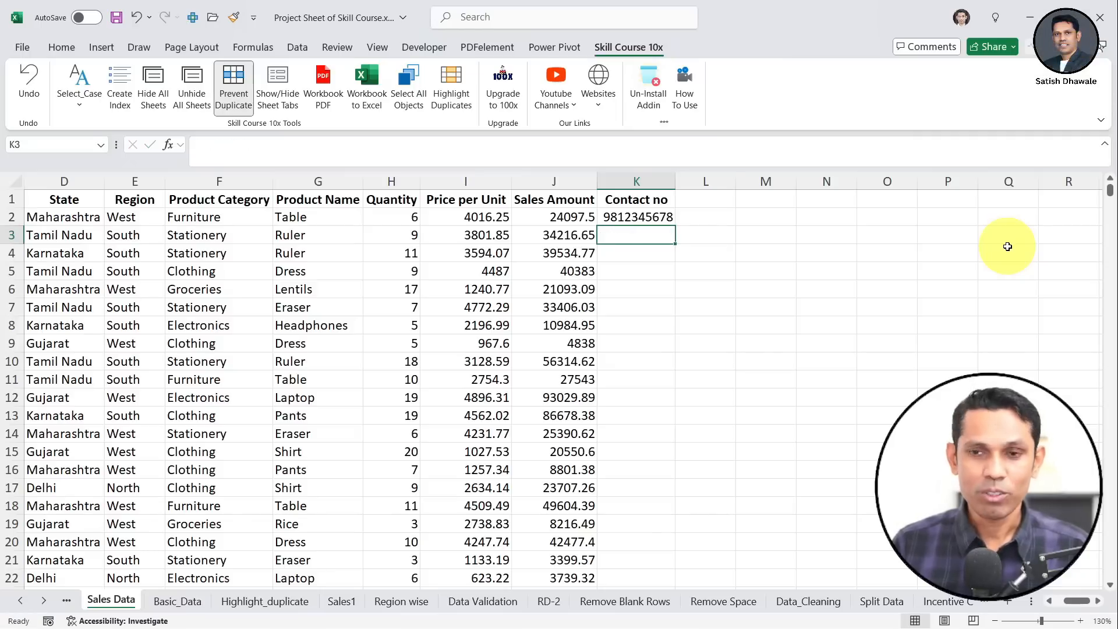
key(Down)
text(65)
key(Return)
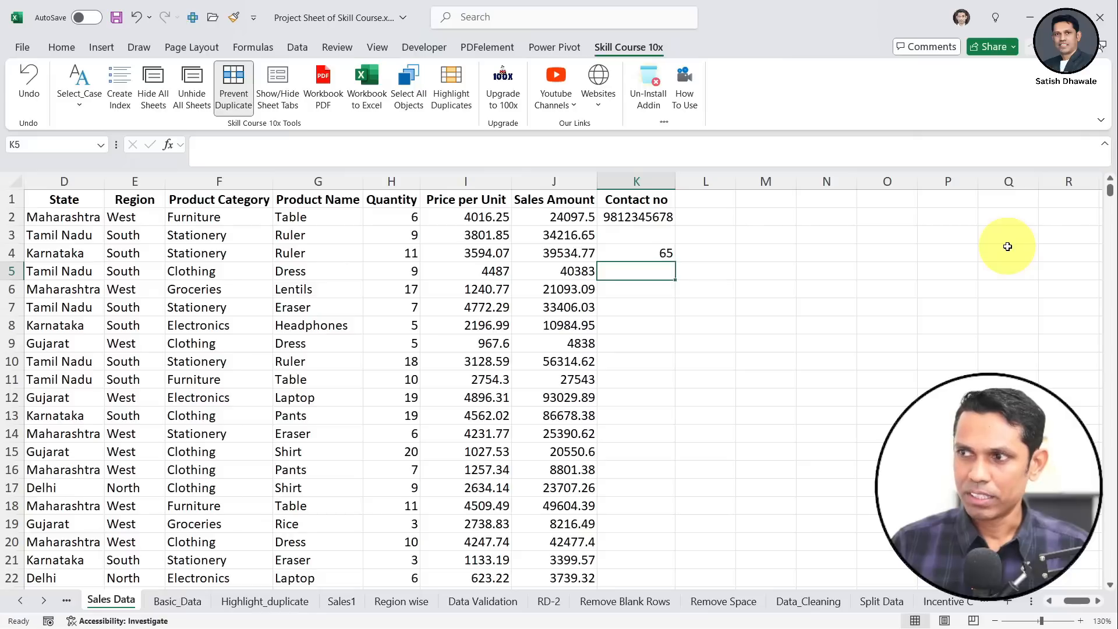
text(65)
key(Escape)
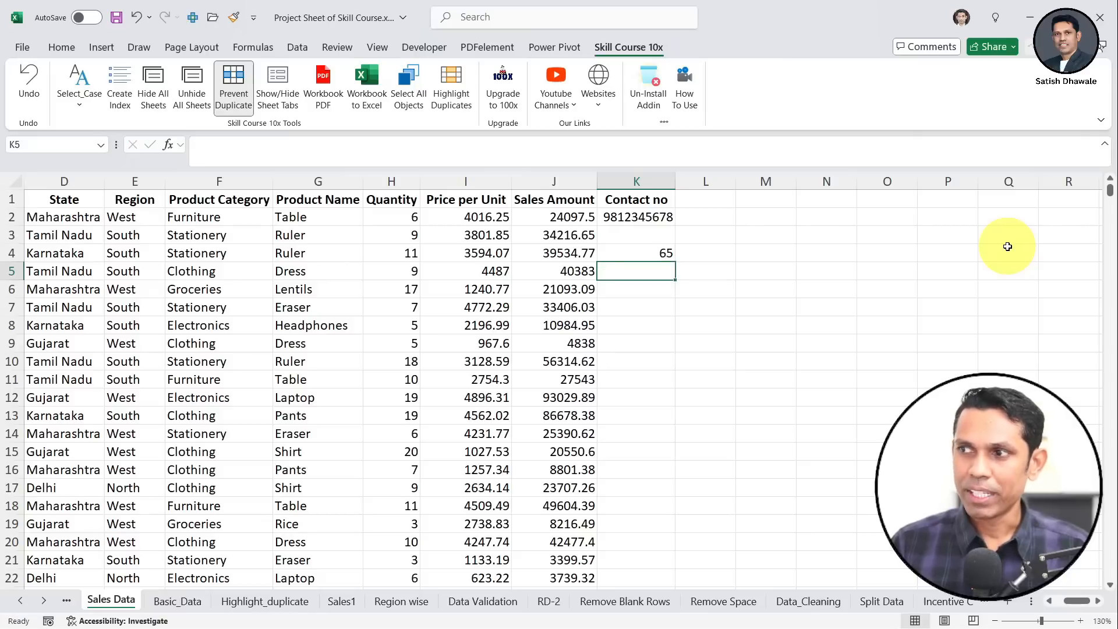
Enter 989 in K5 and 'ajay' in K7, cancelling the autocompleted entry in K8
text(989)
key(Return)
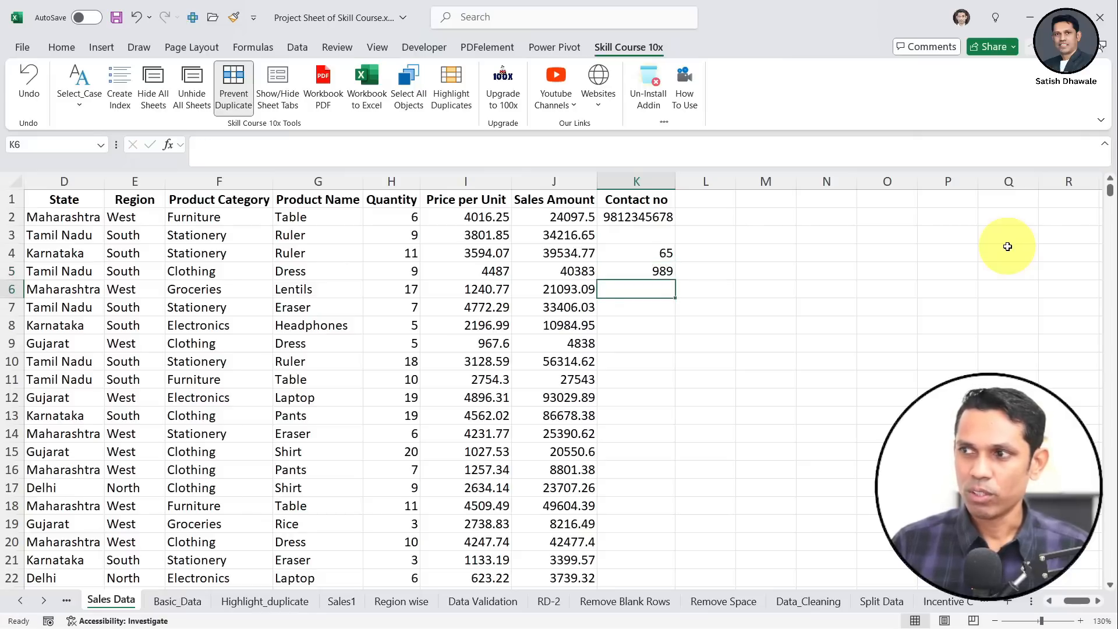
key(Return)
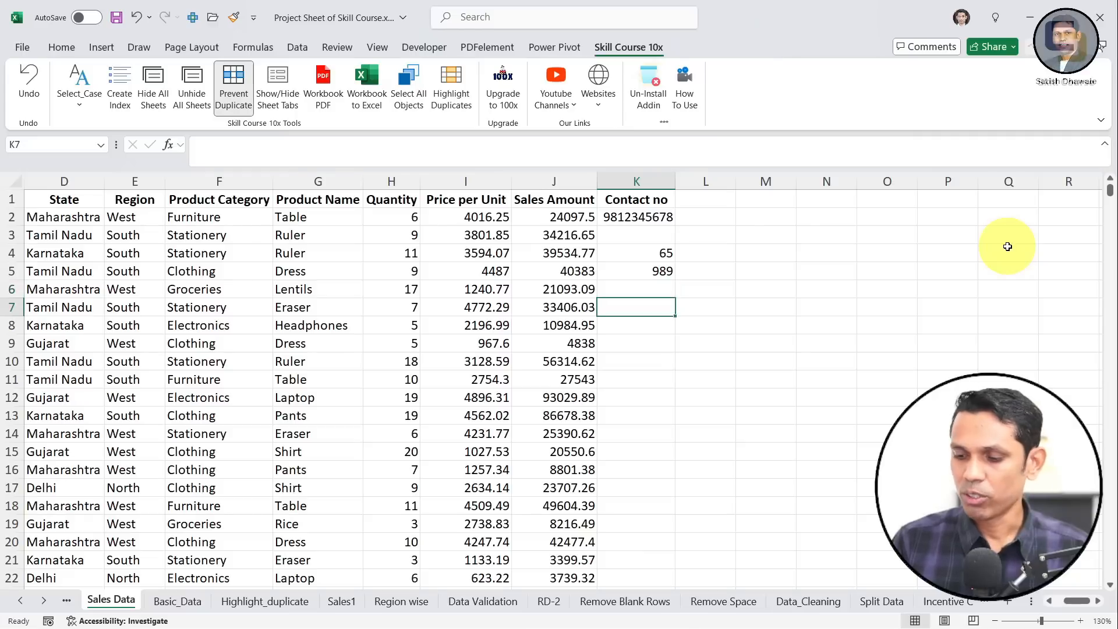
text(ajay)
key(Return)
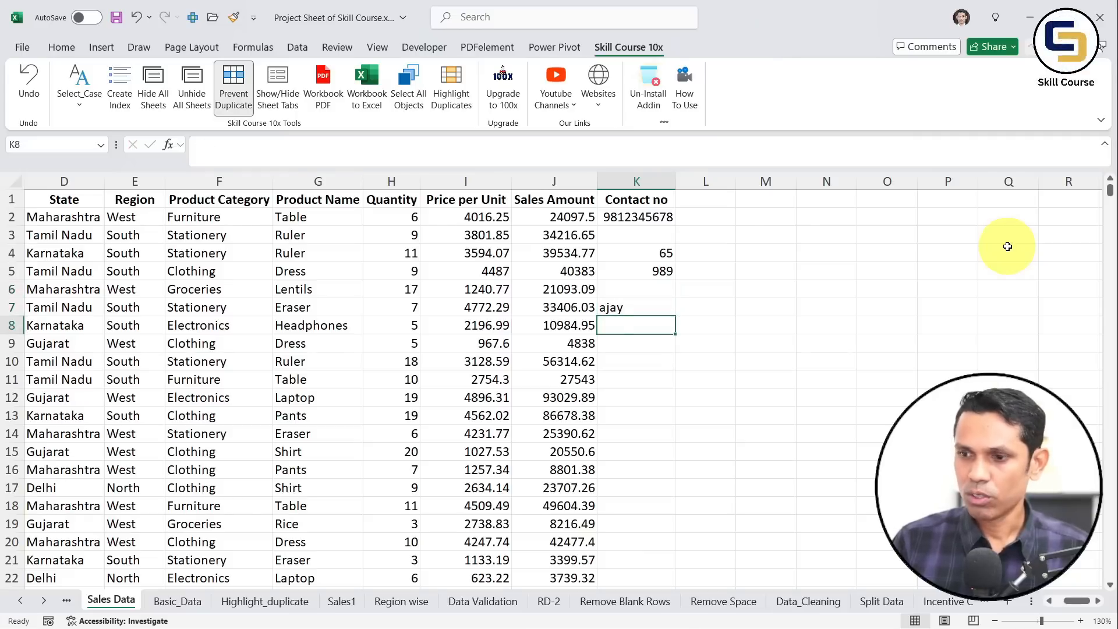
text(ajay)
key(Escape)
key(Up)
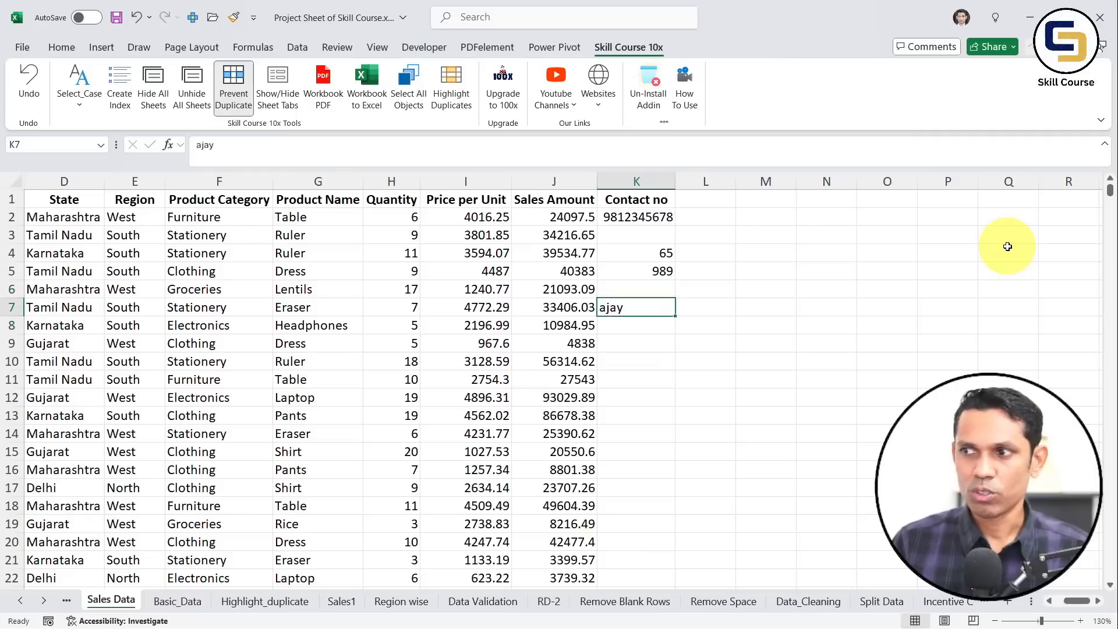
Remove duplicate prevention from column K, enter a repeat 65 in K6, then clear column K
click(636, 181)
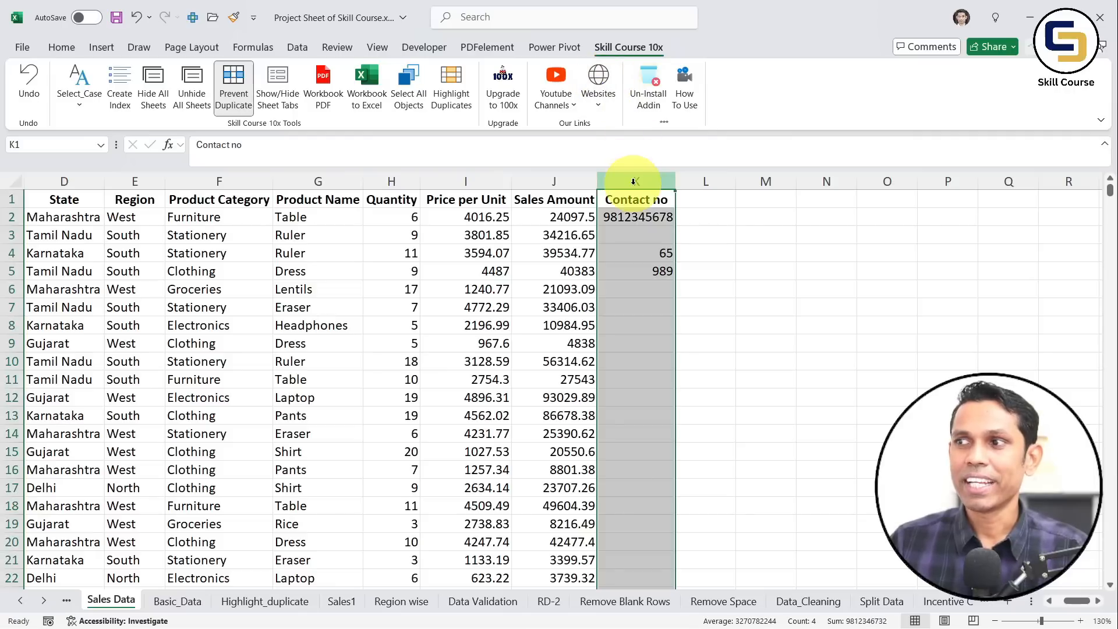
click(239, 89)
click(591, 373)
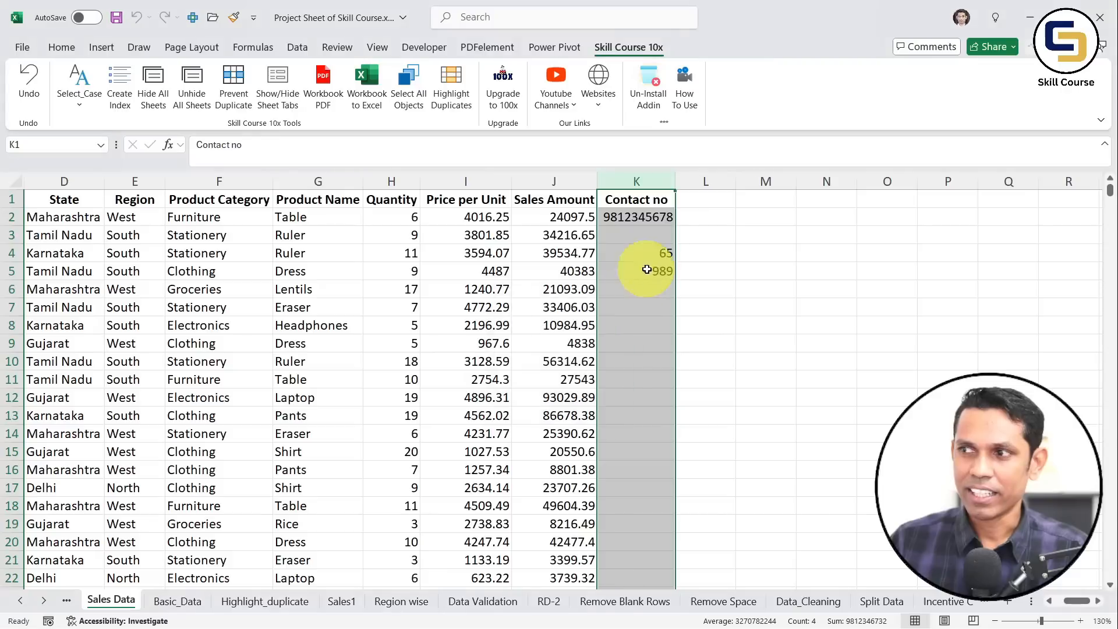
click(660, 285)
text(65)
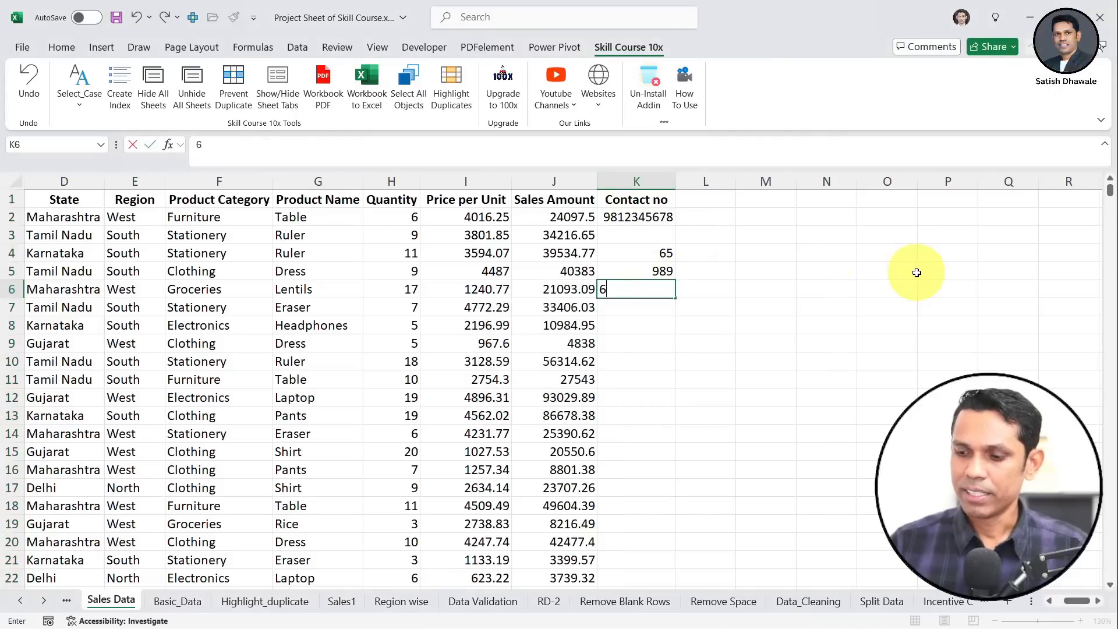
key(Return)
click(652, 181)
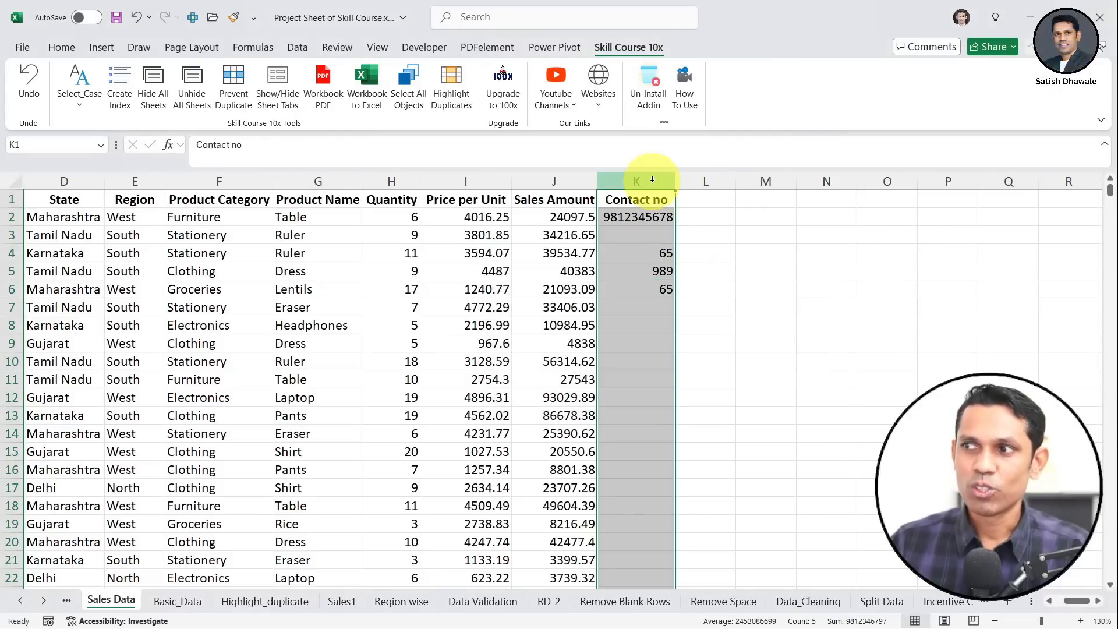
key(Delete)
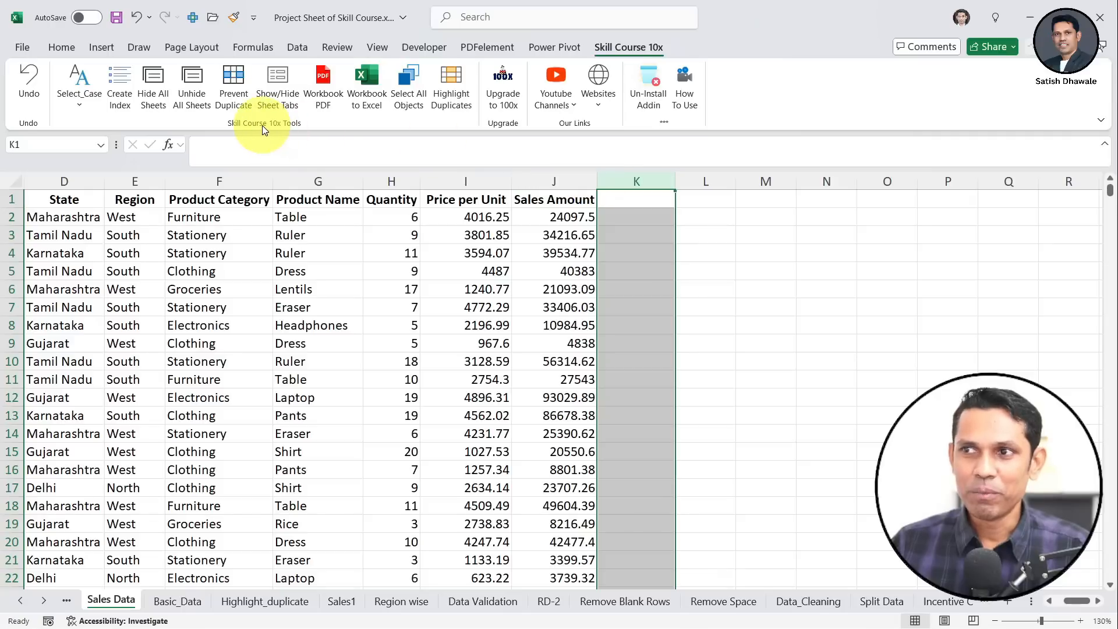
Hide and show the sheet tabs twice, then export each sheet to its own PDF
click(317, 288)
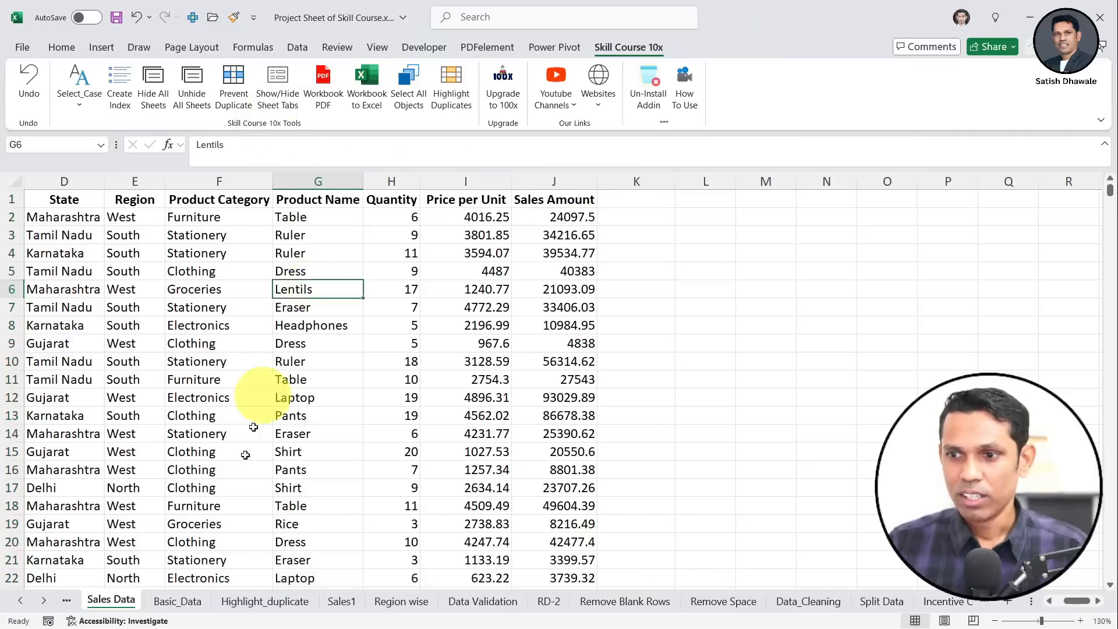
click(290, 91)
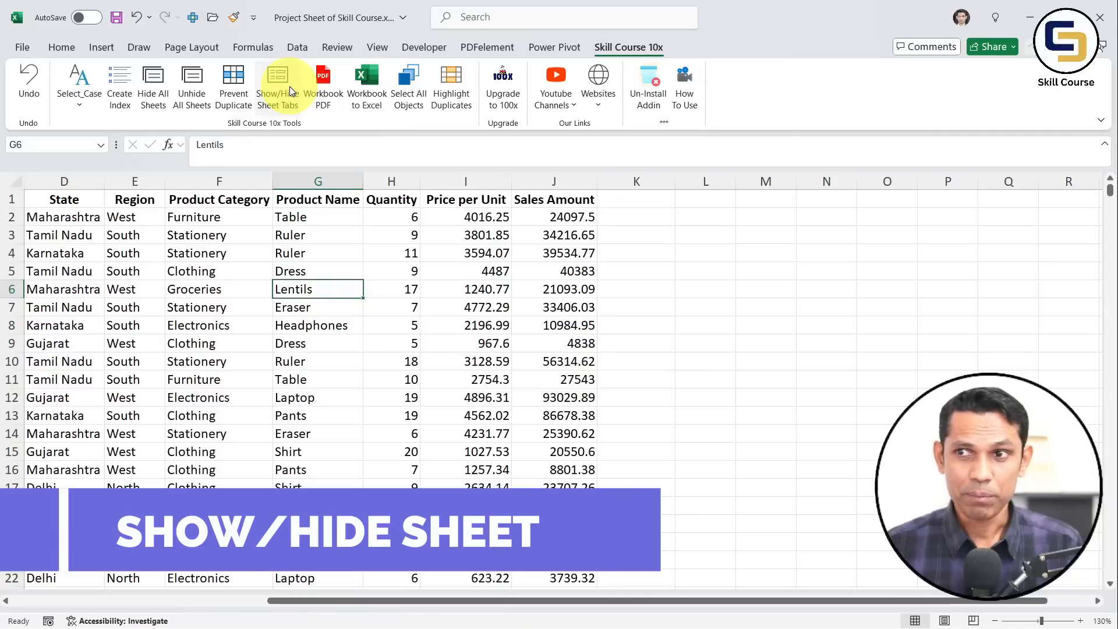
click(290, 91)
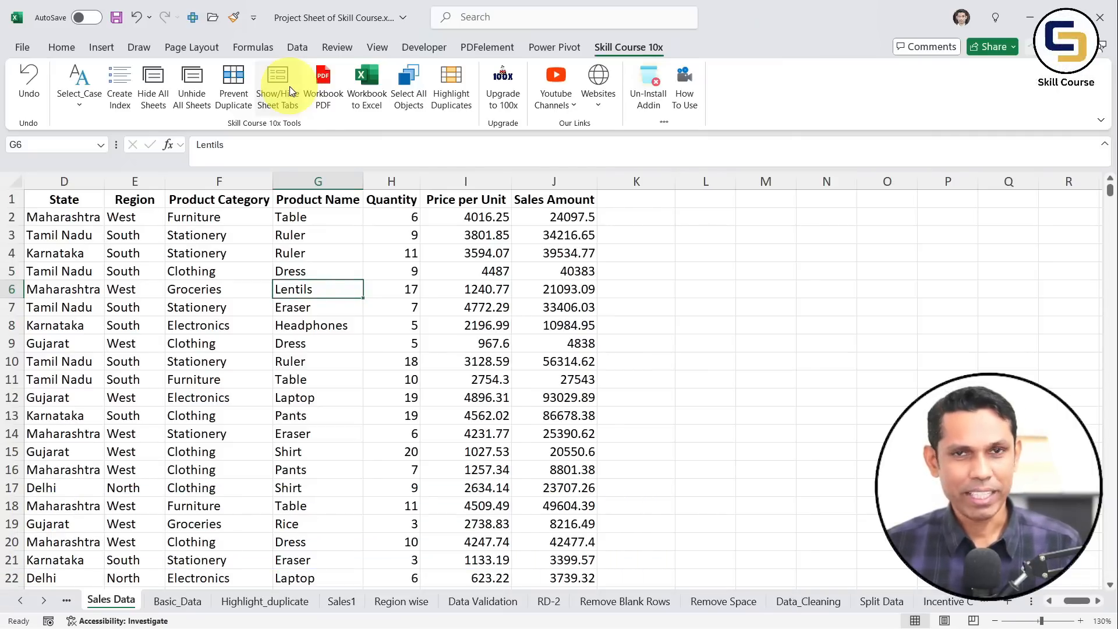
click(290, 91)
click(291, 92)
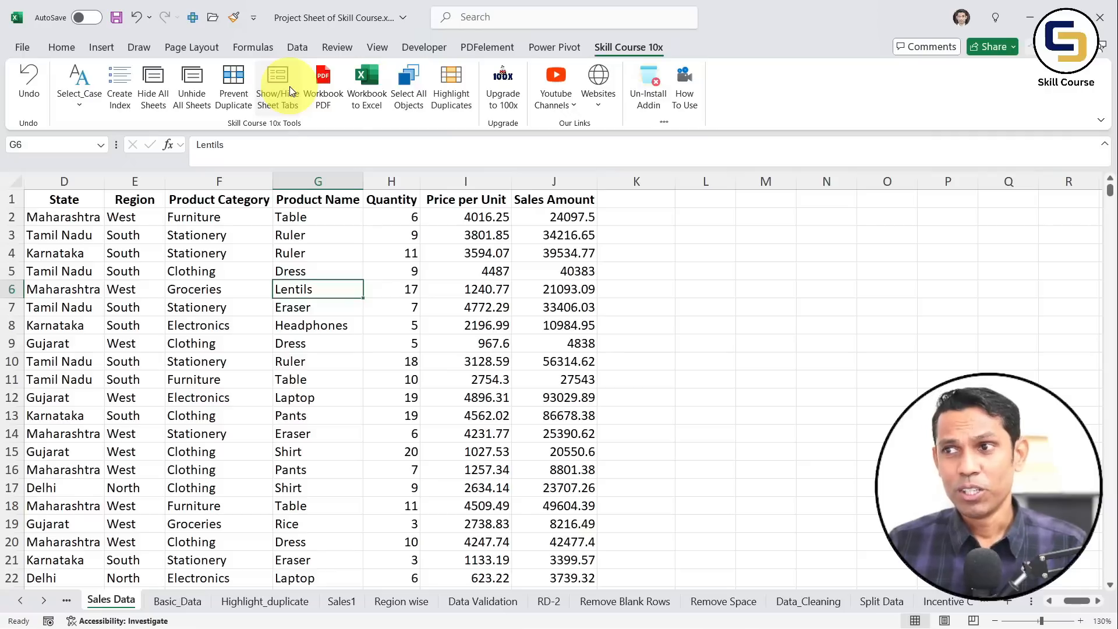
click(340, 109)
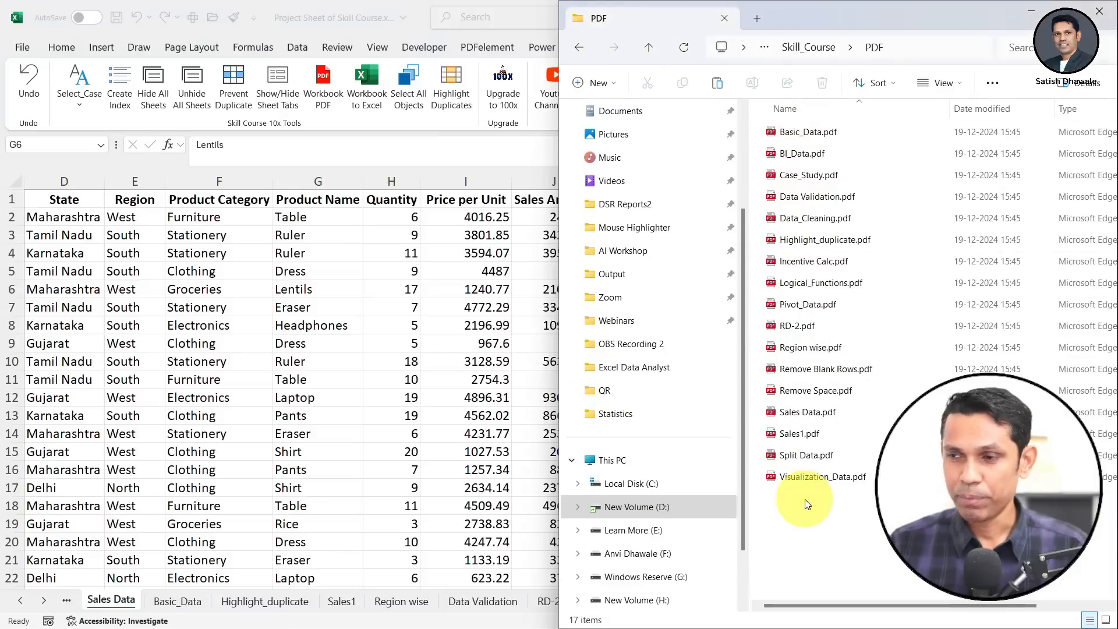
Switch from the PDF folder back to the Excel workbook
key(alt+Tab)
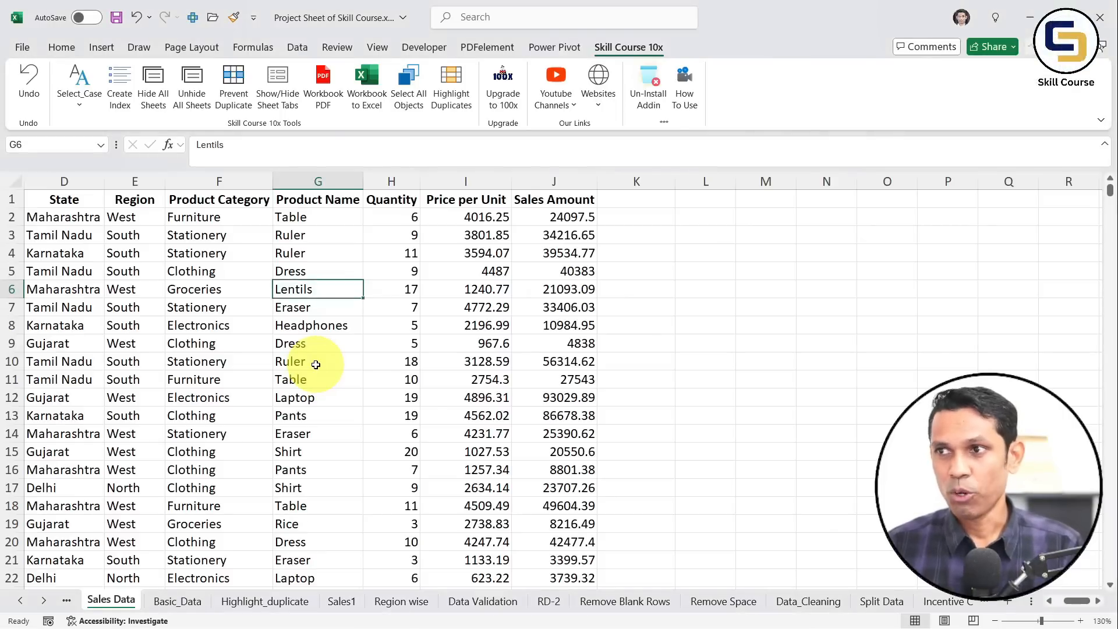
Start splitting the sheets into separate files and choose the Excel folder as destination
click(368, 99)
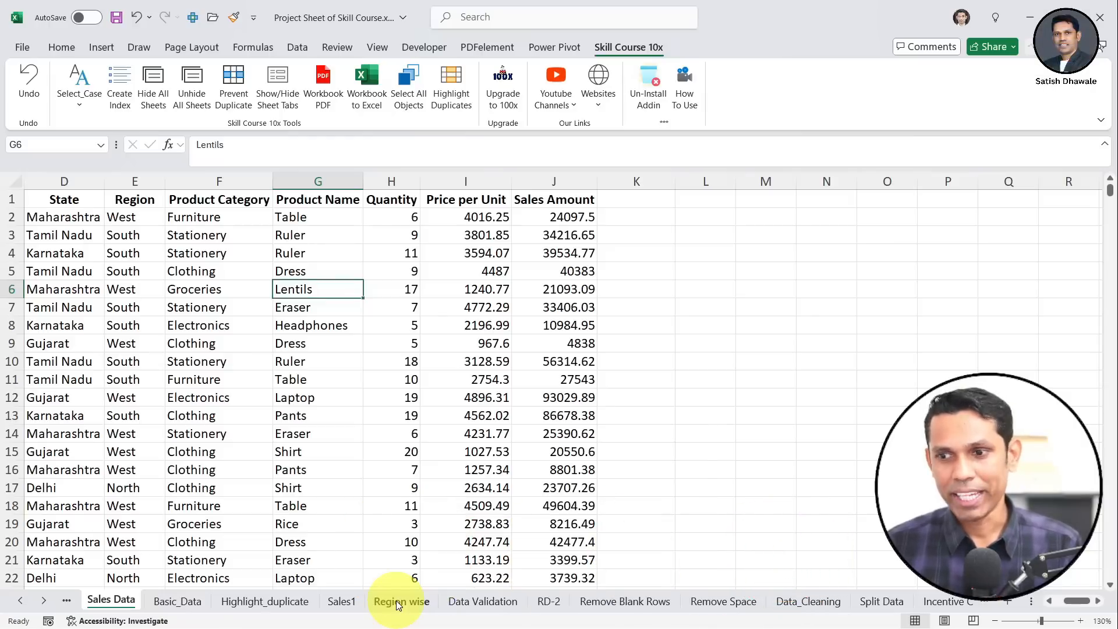
click(360, 92)
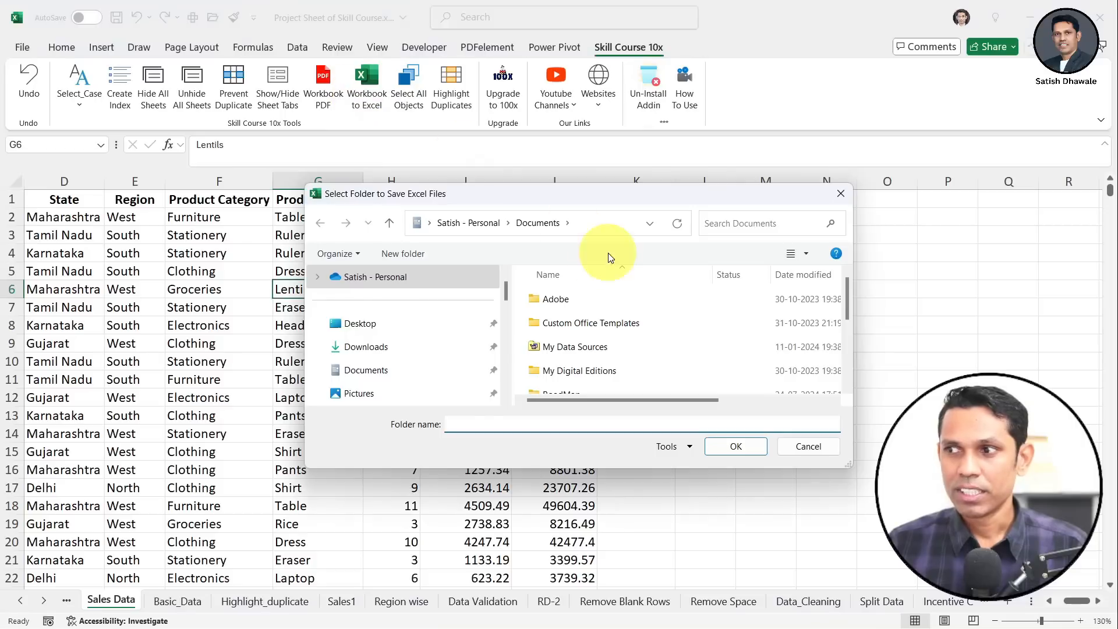
click(561, 296)
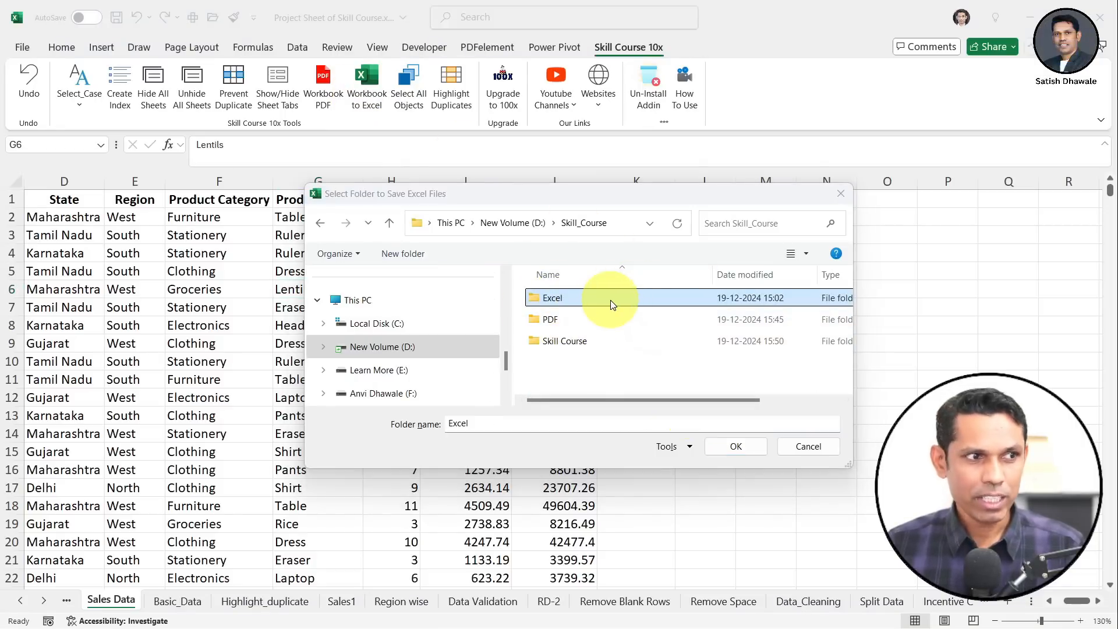
Show the empty Skill_Course Excel folder in File Explorer and snap the workbook to the left half
click(808, 48)
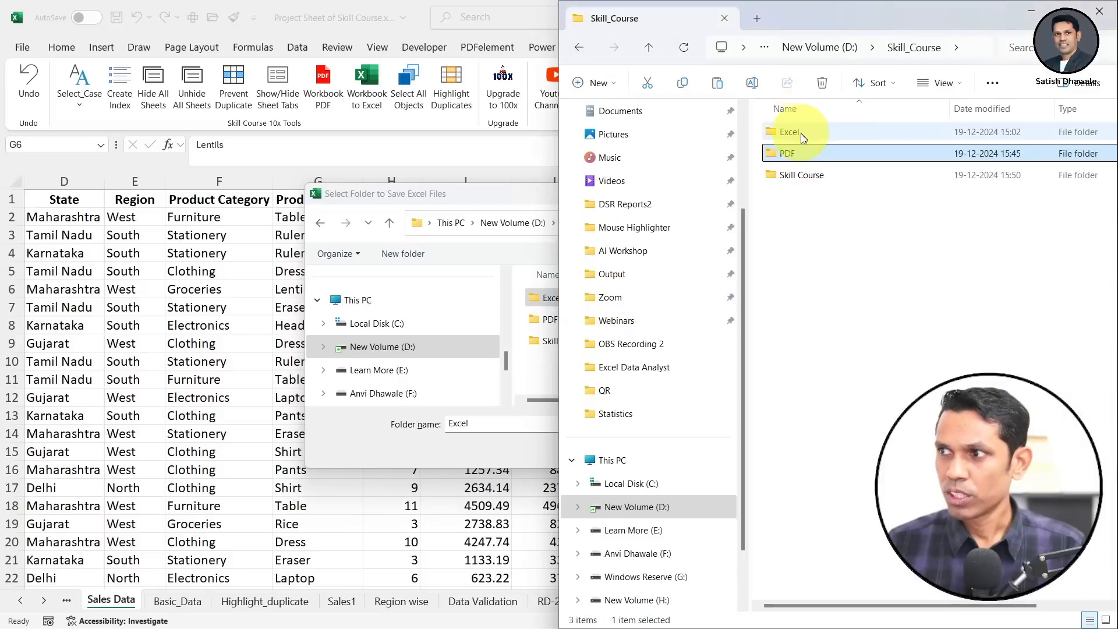
double_click(804, 132)
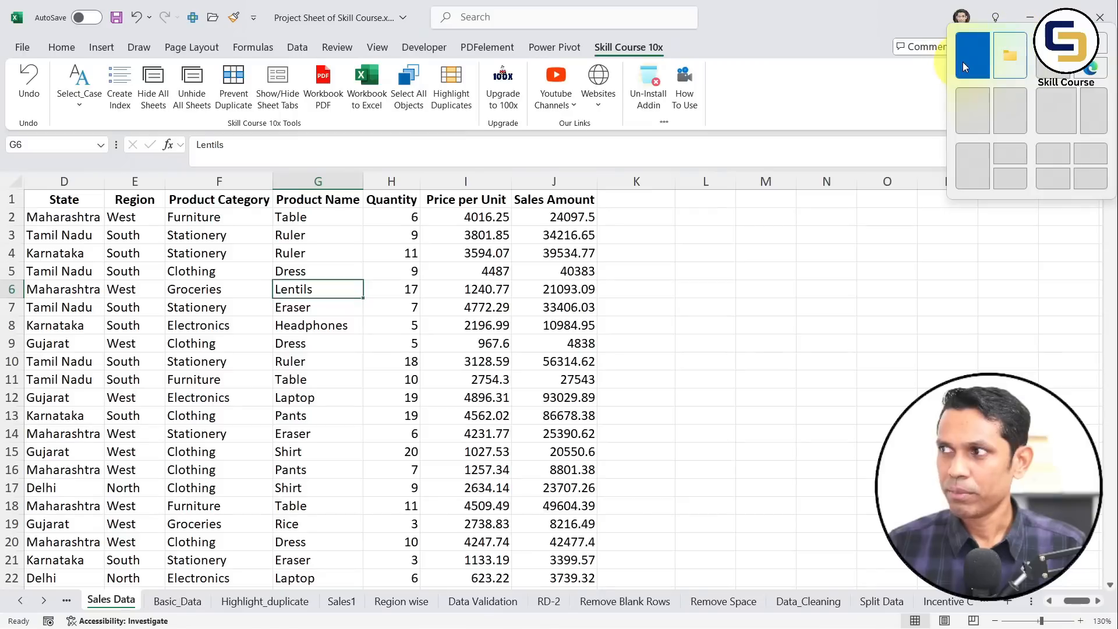
click(963, 62)
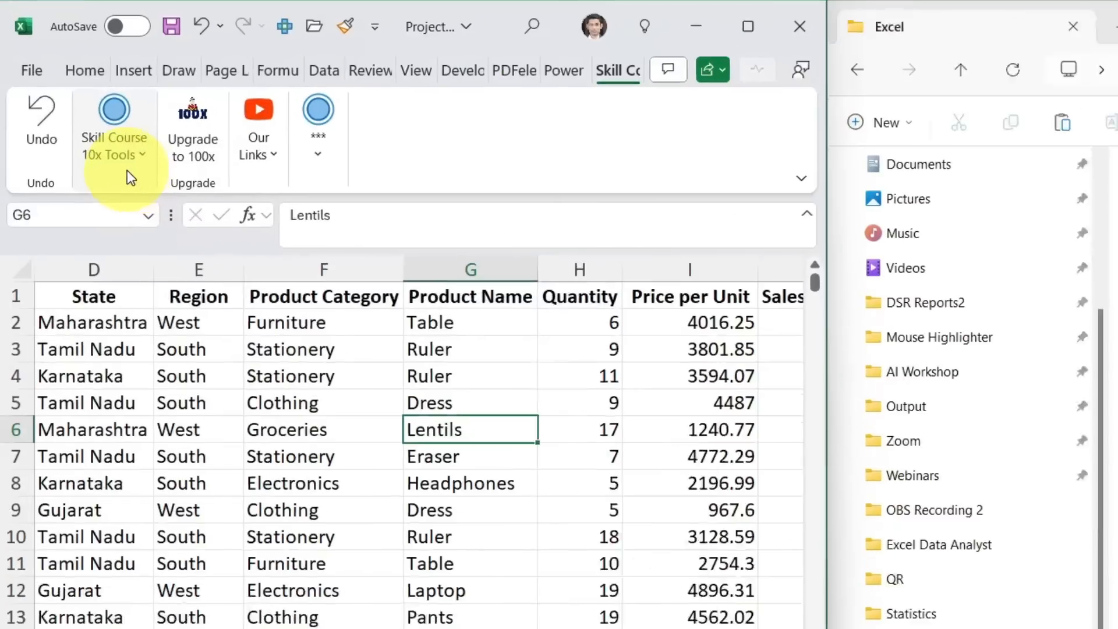
Export every sheet as its own workbook into the Excel folder using Workbook to Excel
click(89, 113)
click(88, 114)
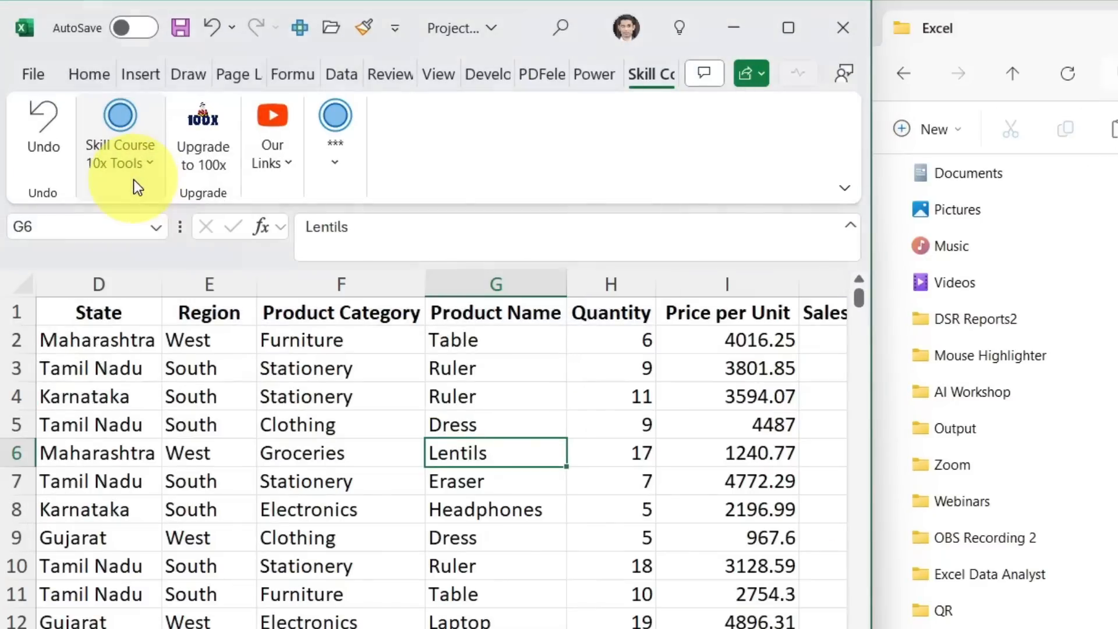
click(137, 176)
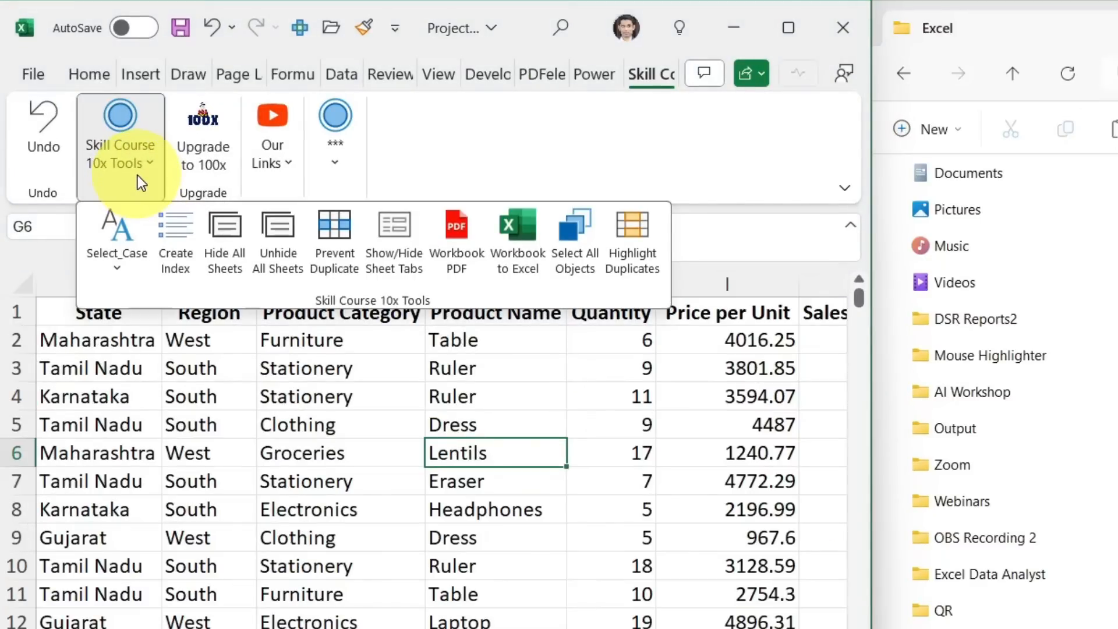
click(532, 260)
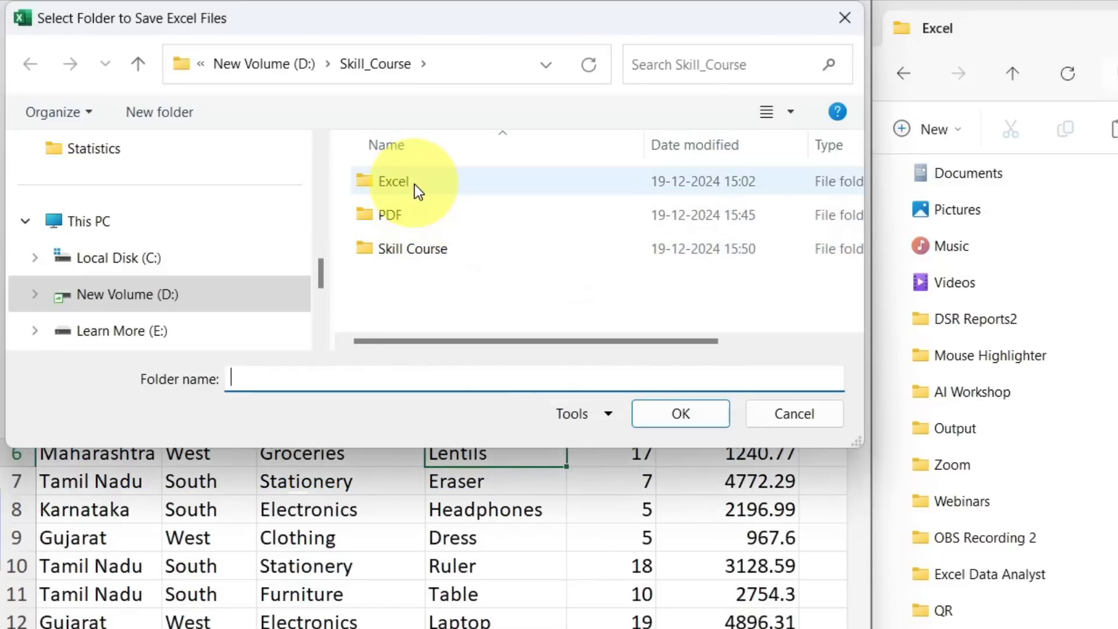
click(420, 185)
click(651, 410)
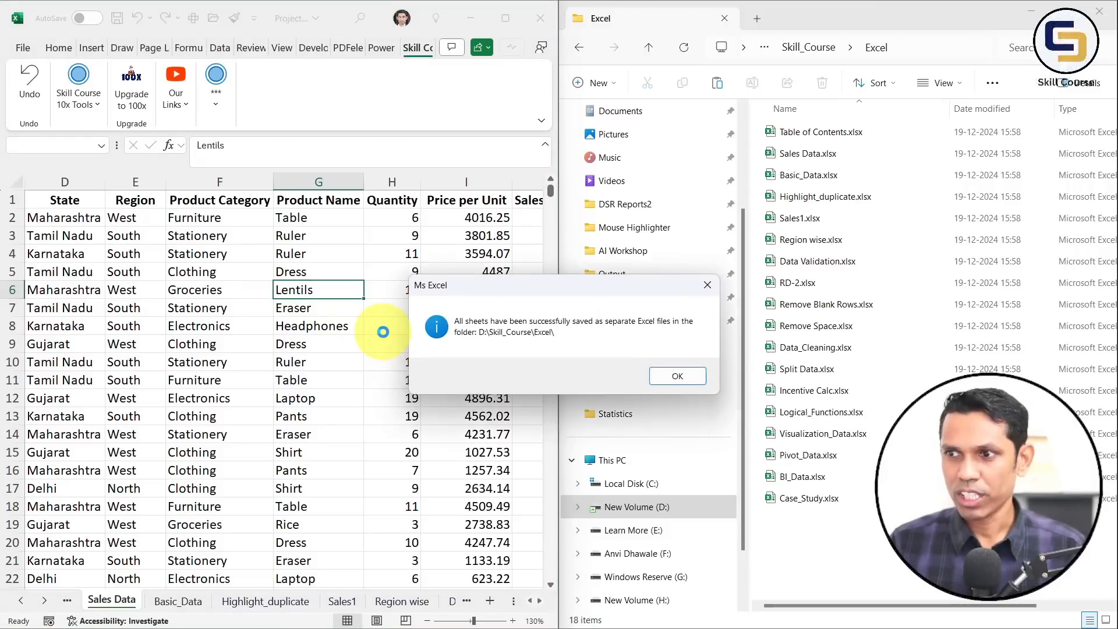
click(655, 376)
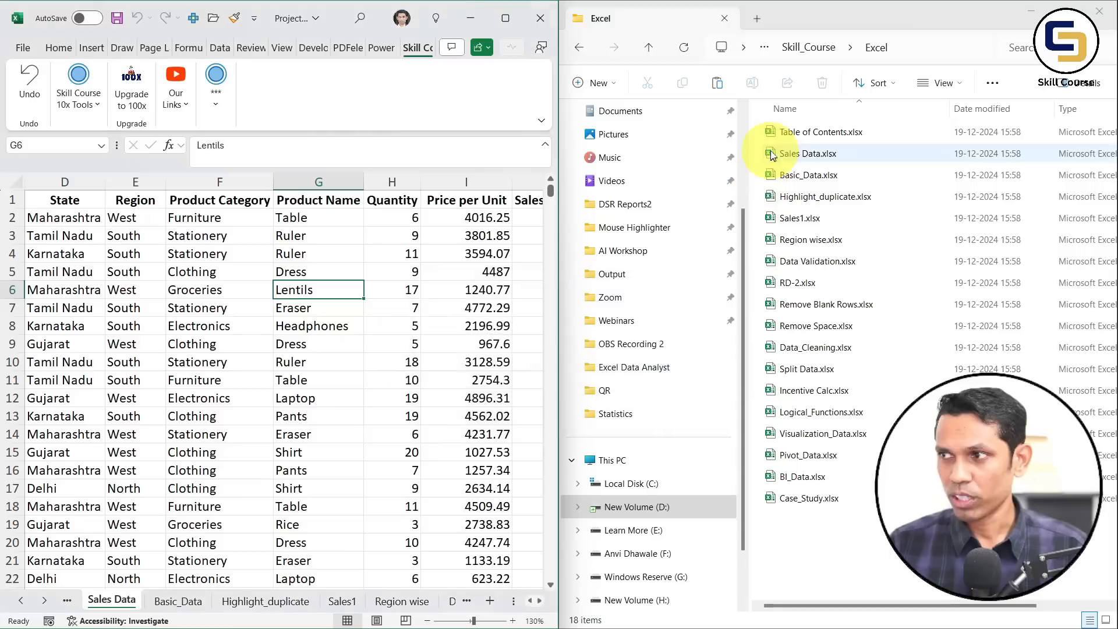
Open and close the exported Sales Data.xlsx, then maximize the original workbook
click(795, 155)
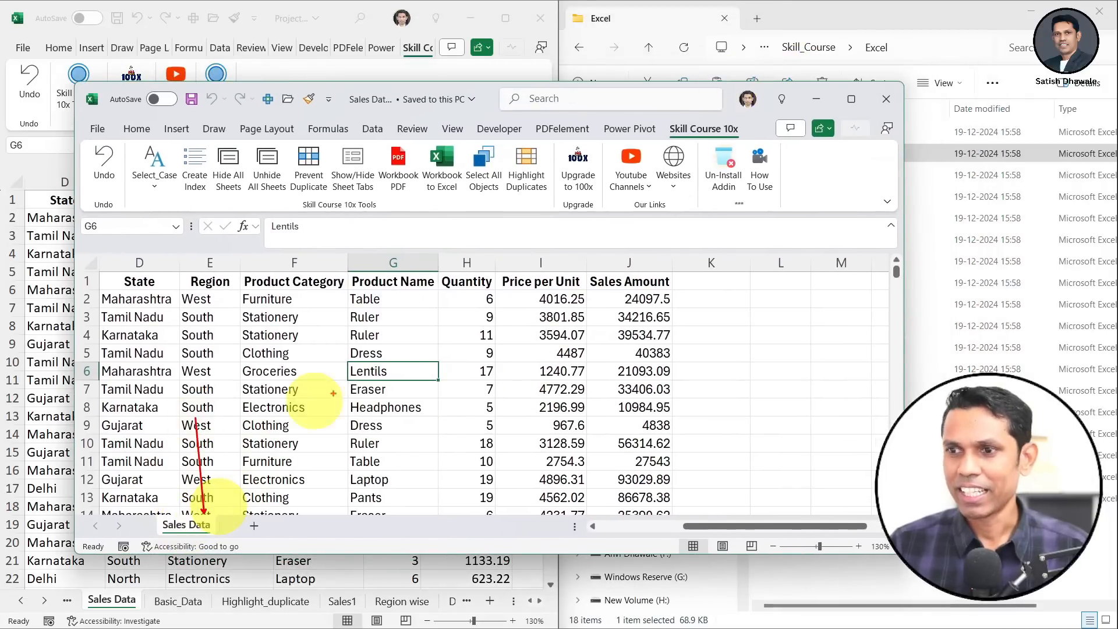
click(884, 93)
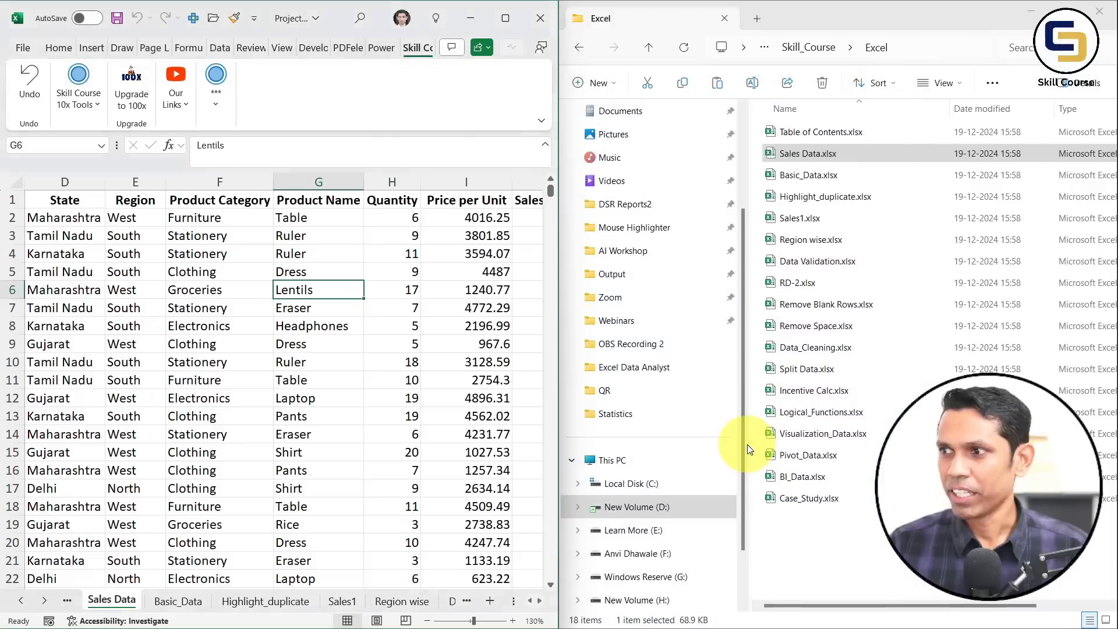
click(220, 346)
key(super+Up)
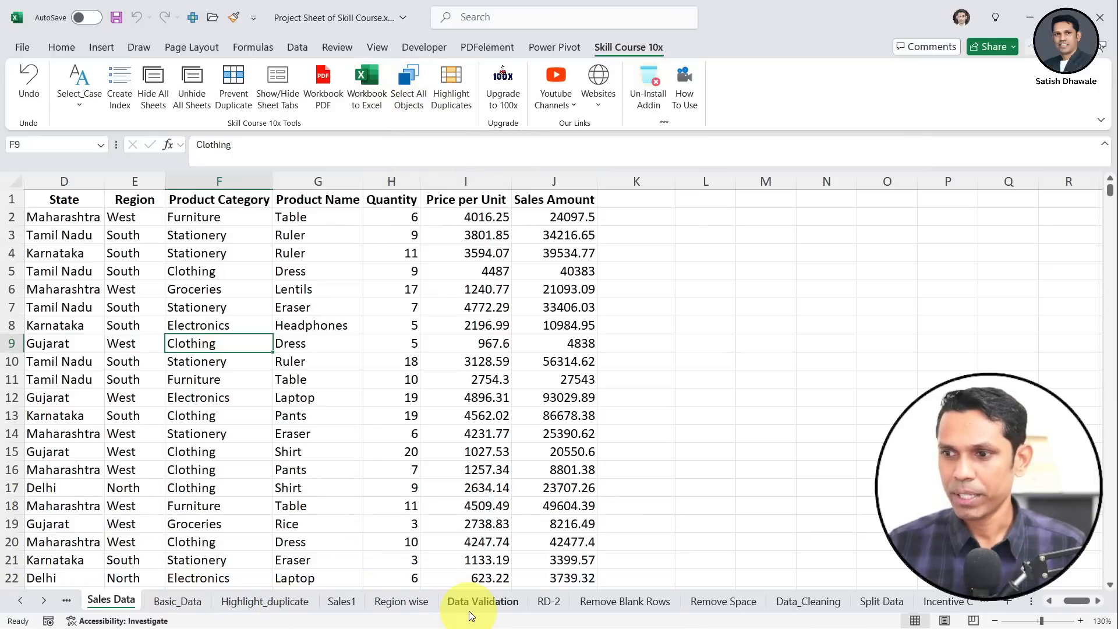
On the Region wise sheet, delete all charts, shapes and logo, then undo to restore them
click(402, 601)
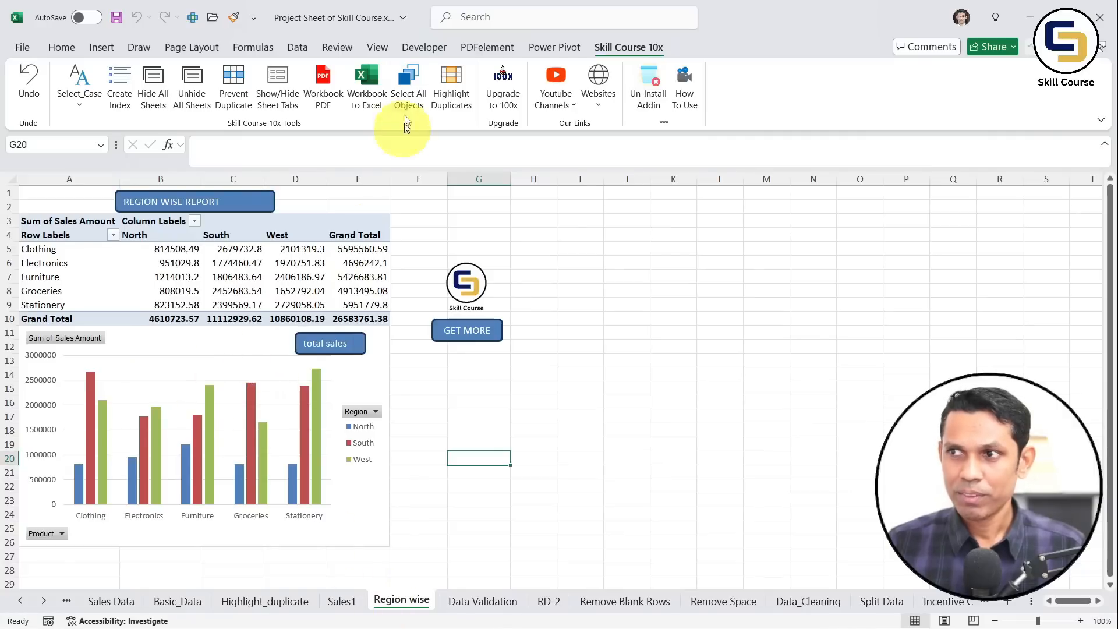
click(409, 96)
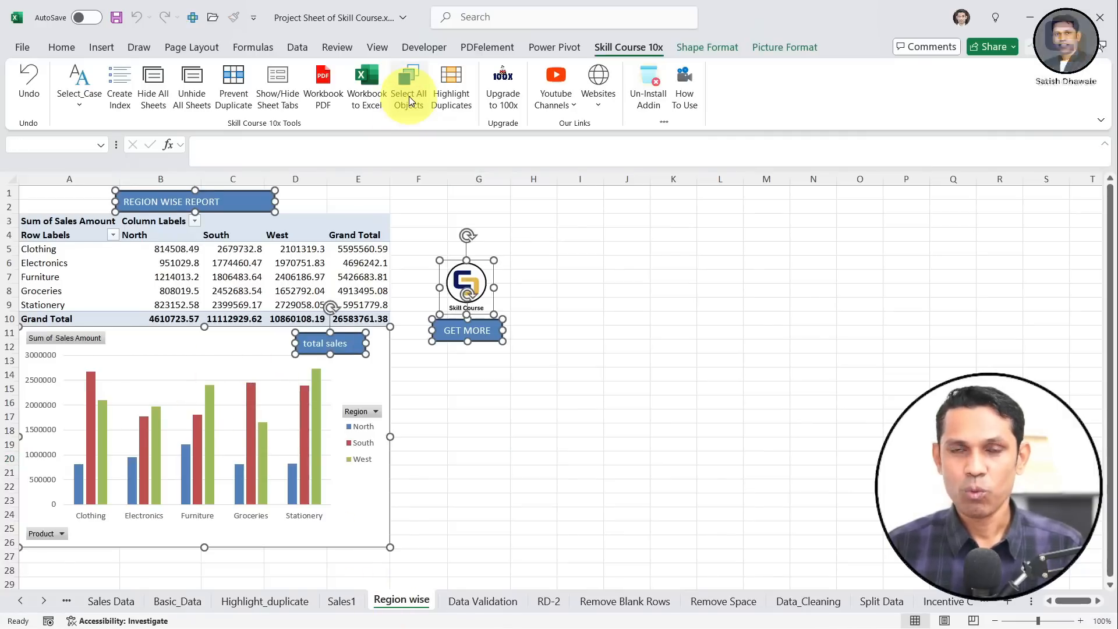
key(Delete)
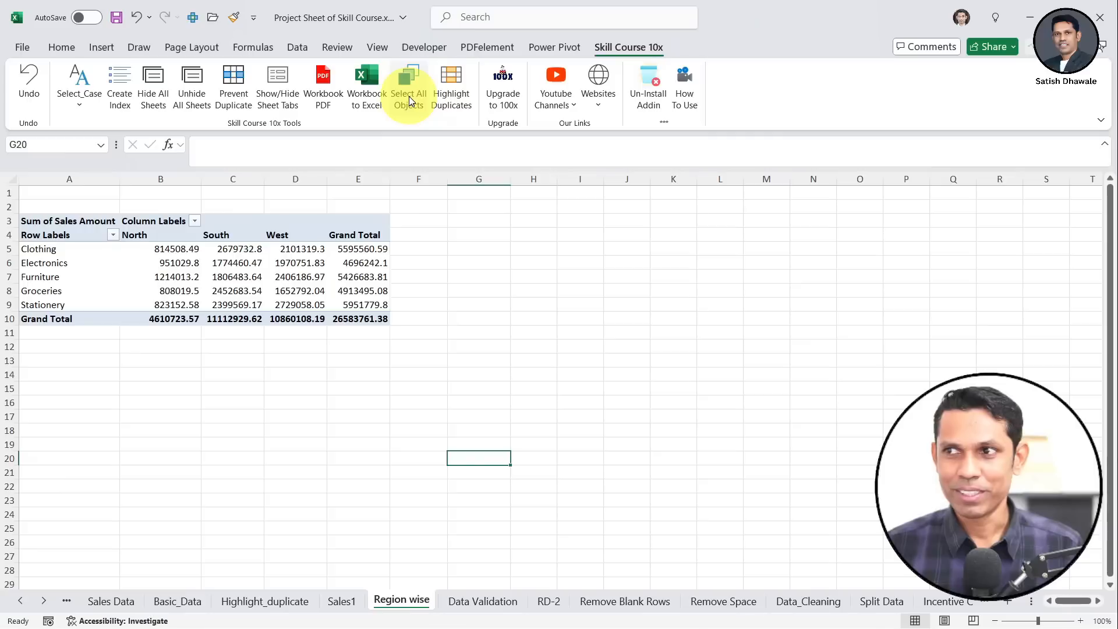
key(ctrl+z)
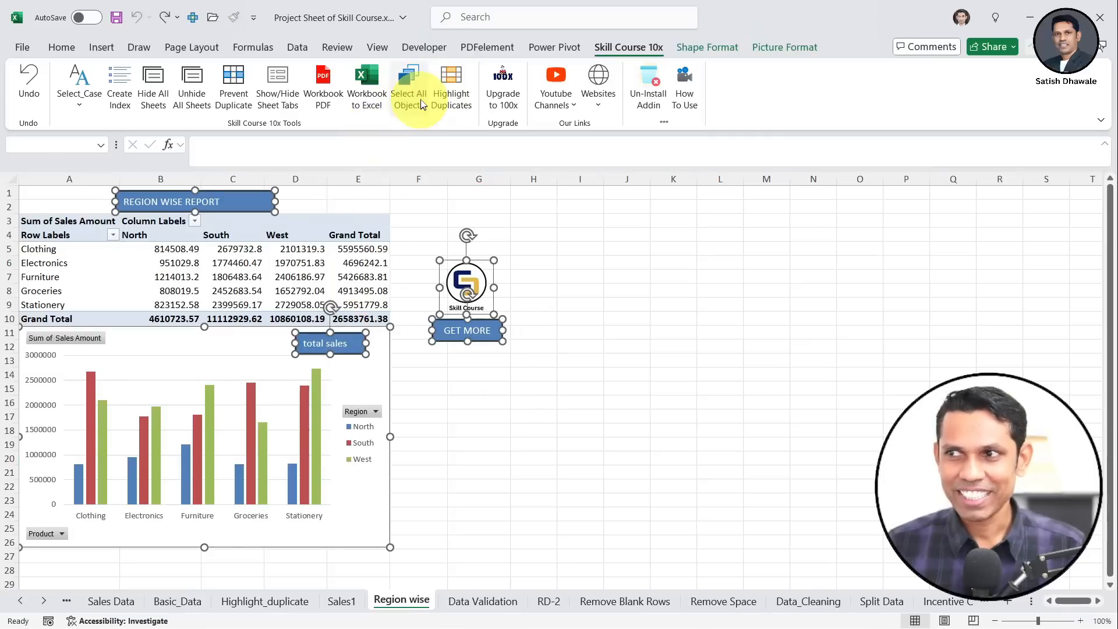
drag(670, 277, 631, 277)
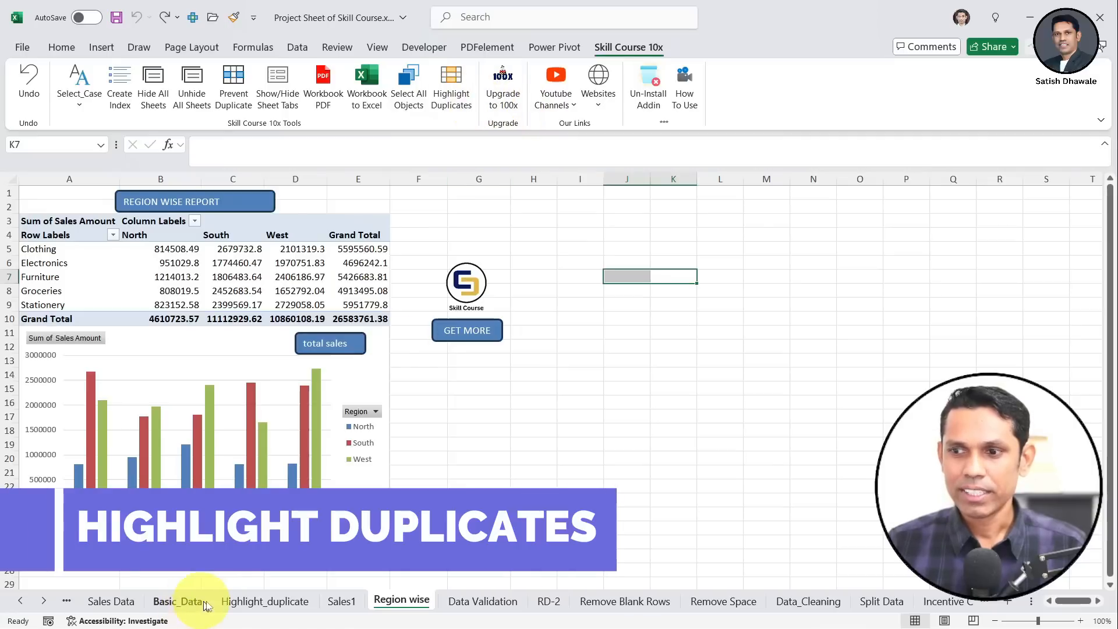
On Highlight_duplicate, highlight duplicate product names in B2:B10, such as Apple iPhone 14
click(238, 599)
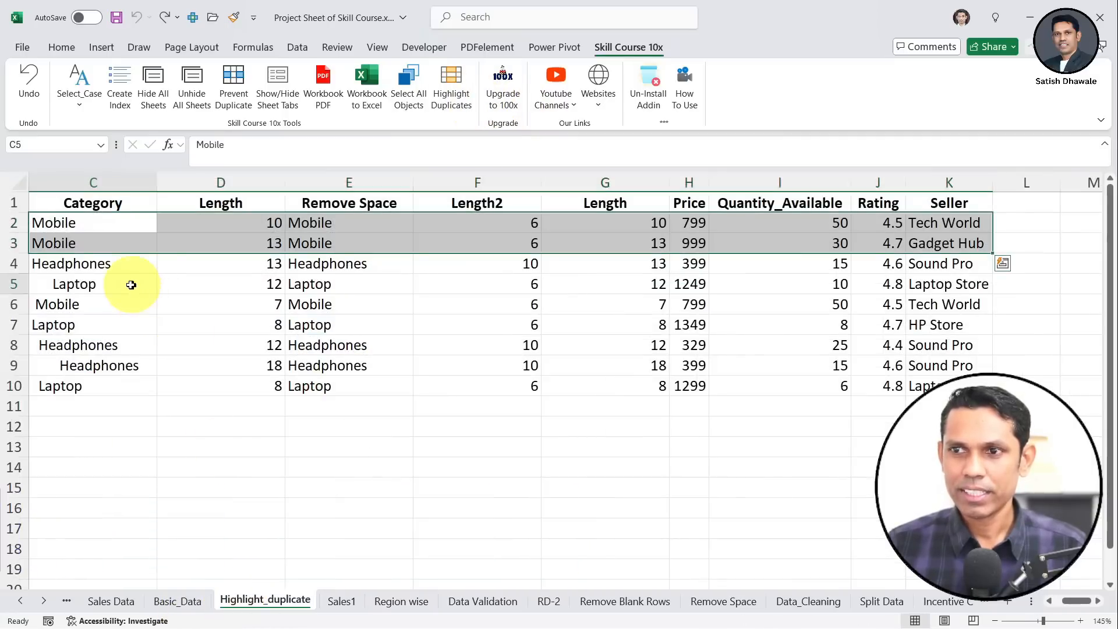
drag(130, 282, 64, 265)
click(169, 184)
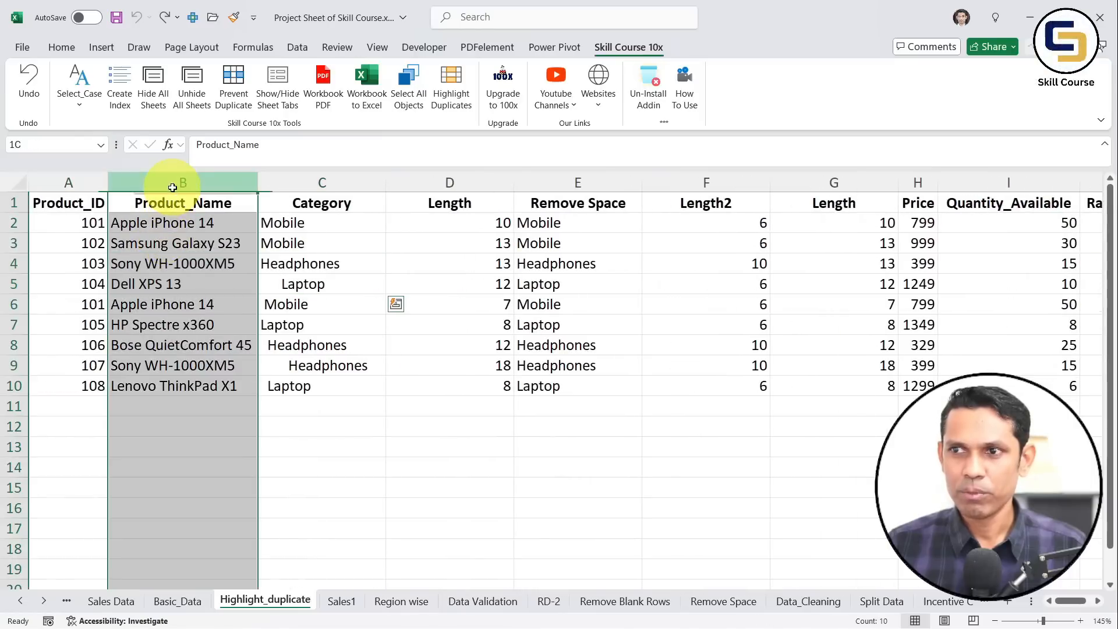
drag(174, 222, 180, 382)
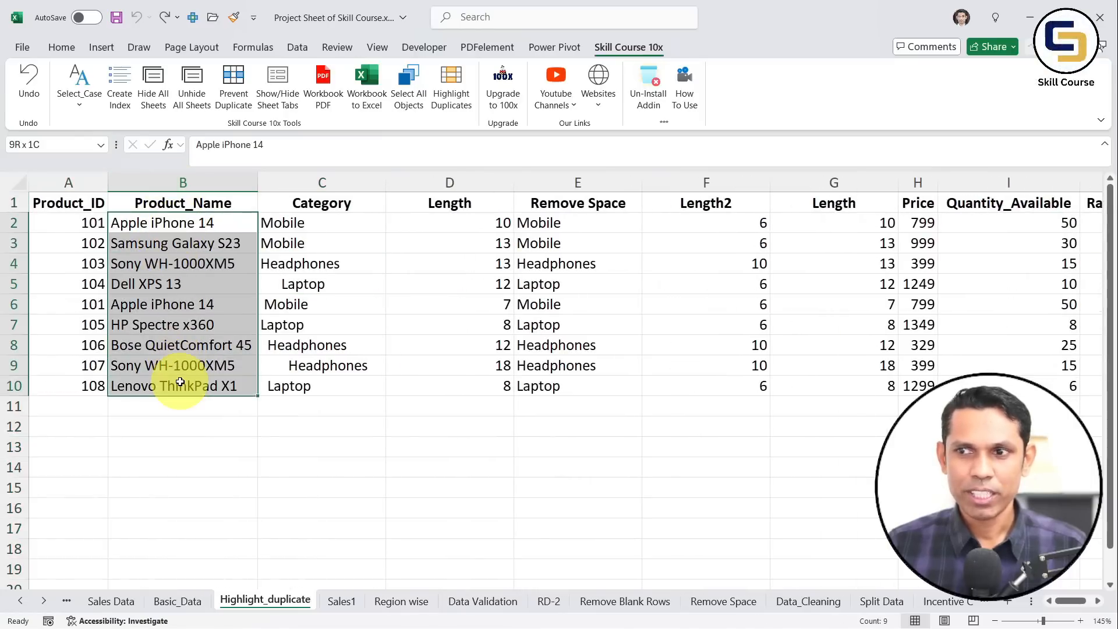
click(452, 93)
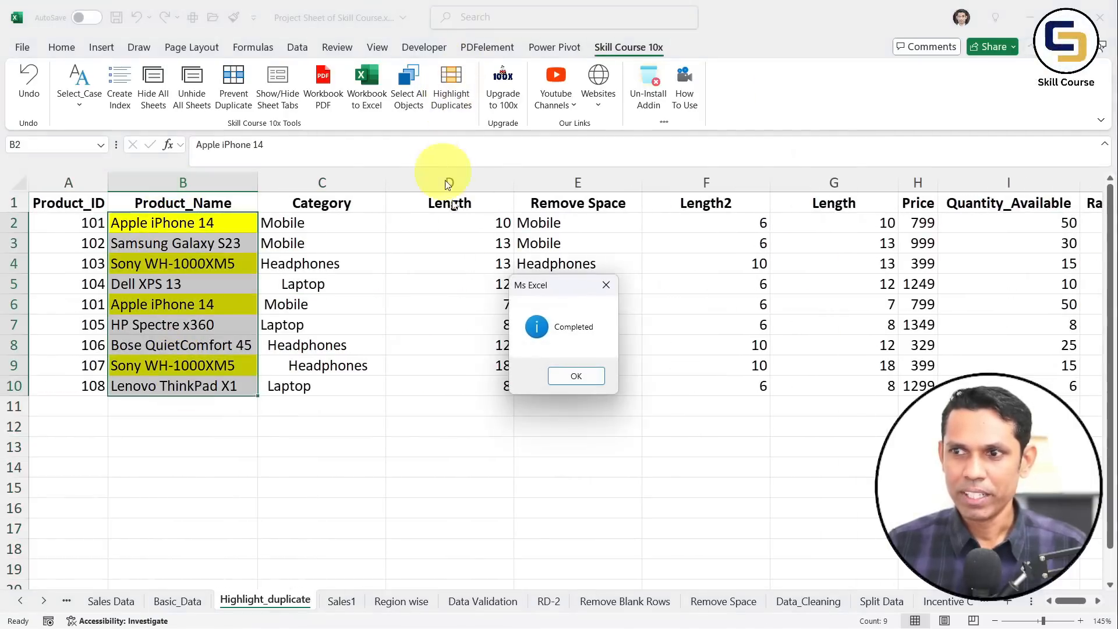
click(563, 377)
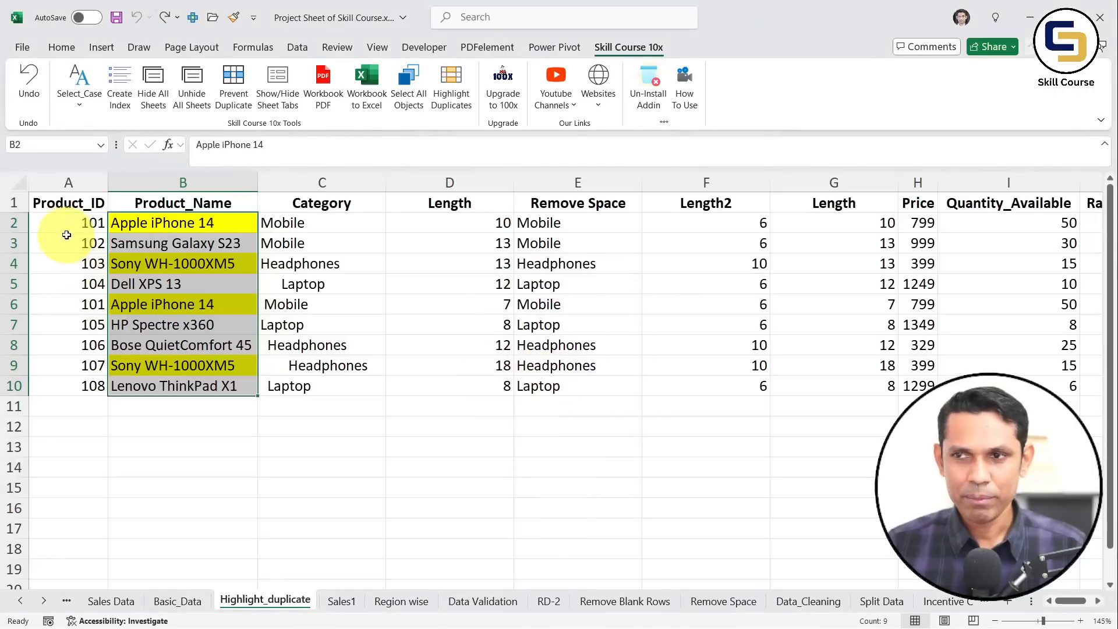
drag(81, 256, 111, 226)
drag(76, 343, 107, 312)
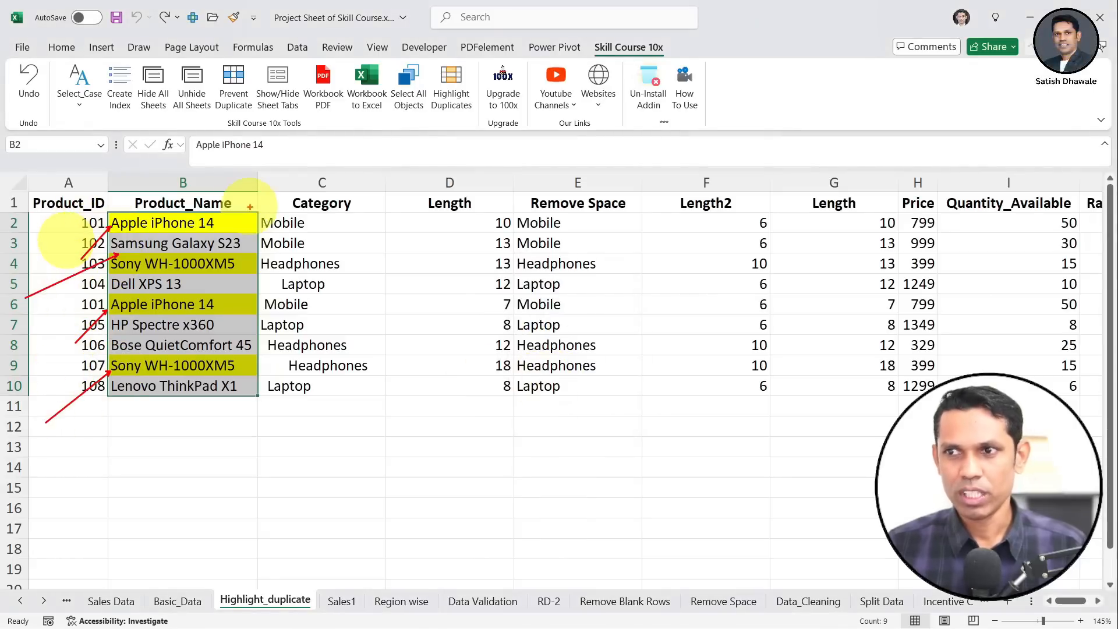
Remove the yellow fill from column B with No Fill
click(248, 183)
click(61, 47)
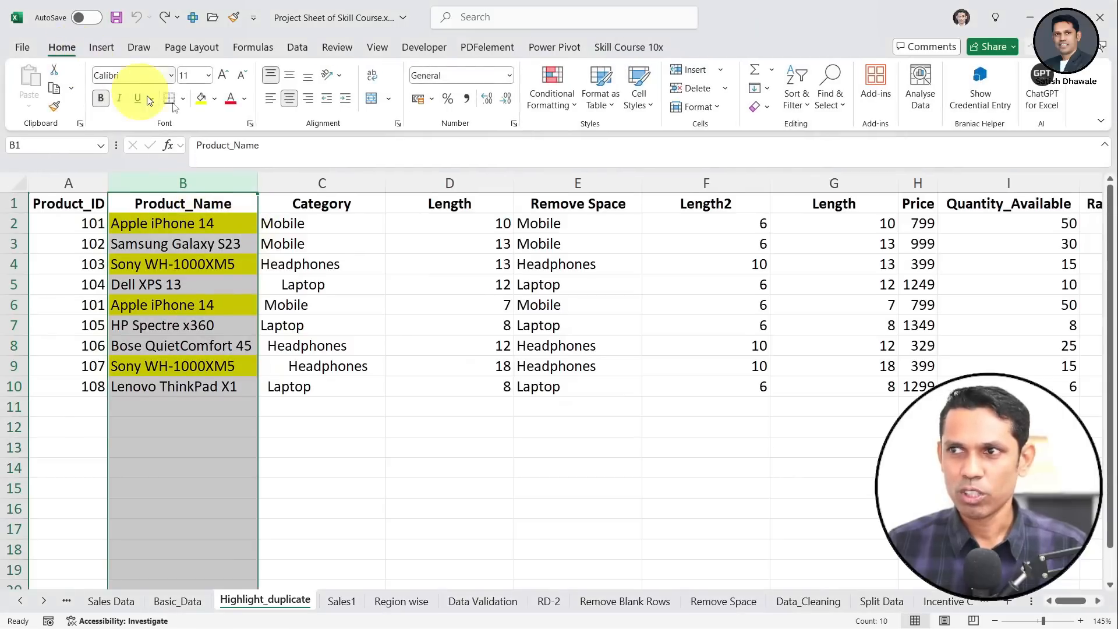
click(217, 102)
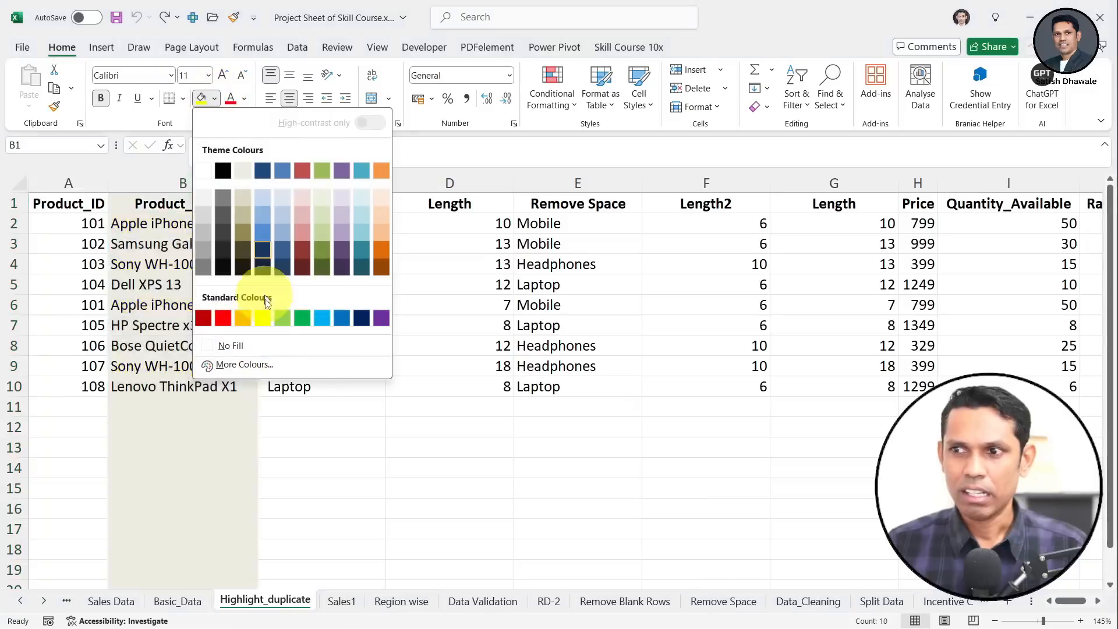
click(243, 364)
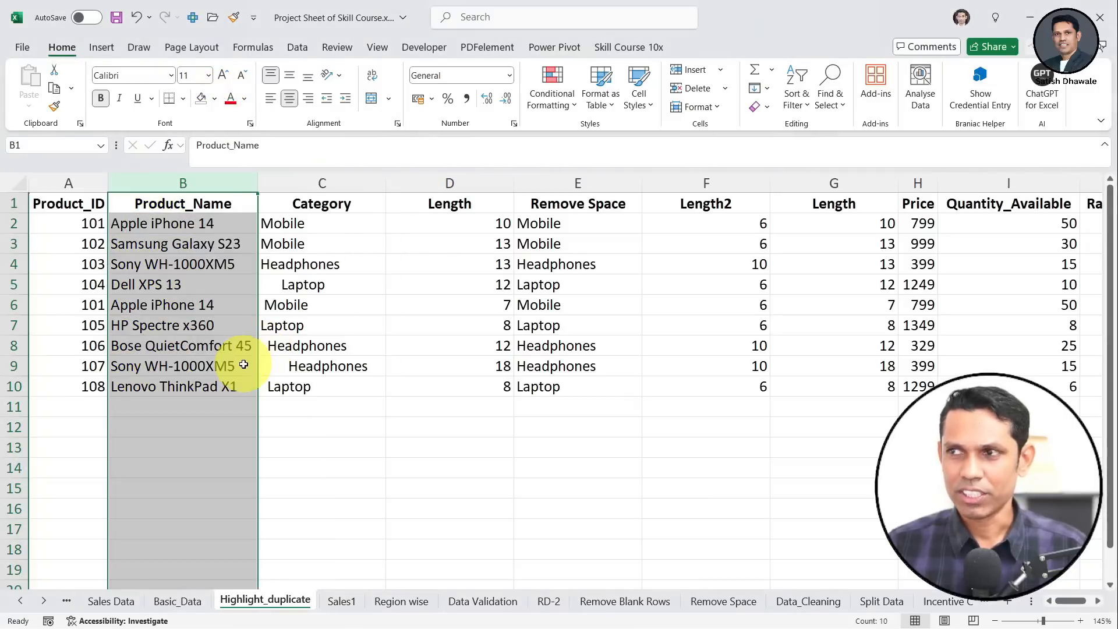
click(234, 360)
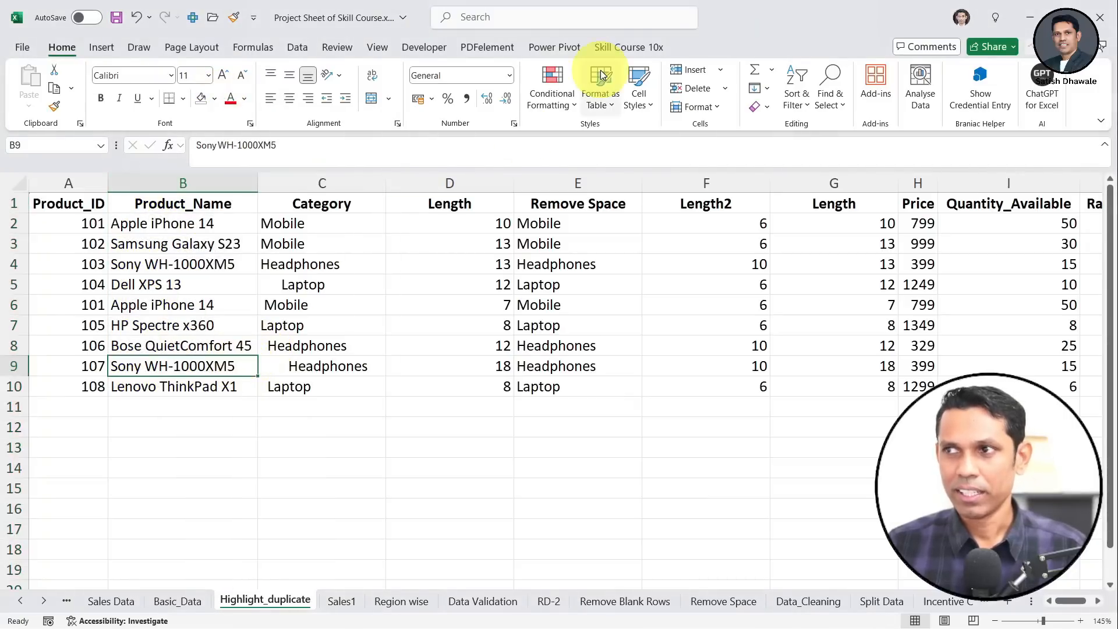
click(628, 46)
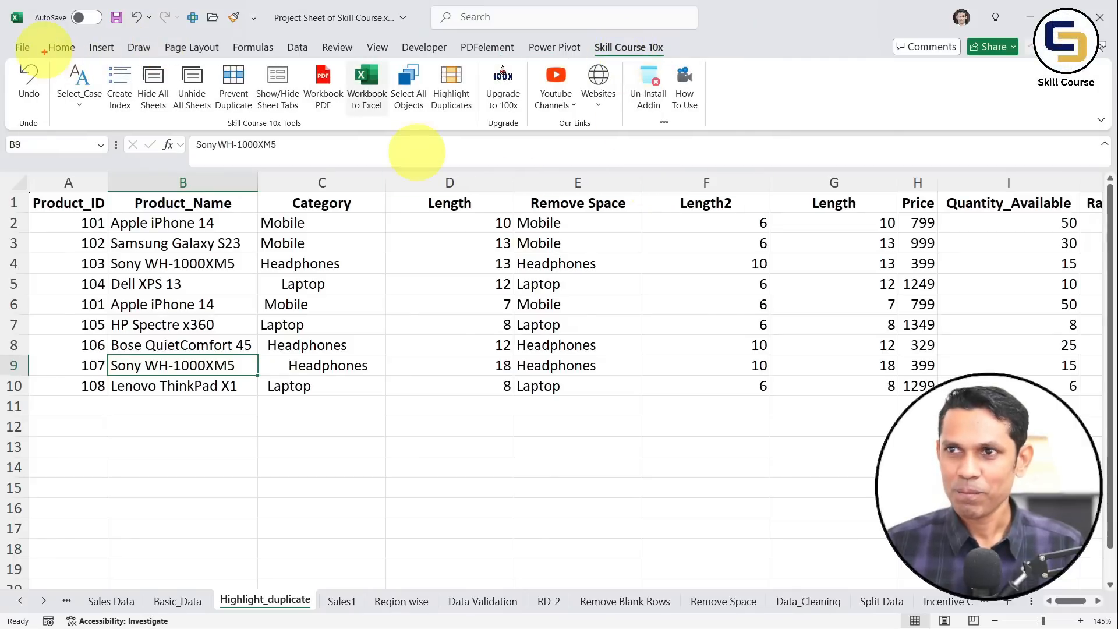
drag(49, 58, 477, 131)
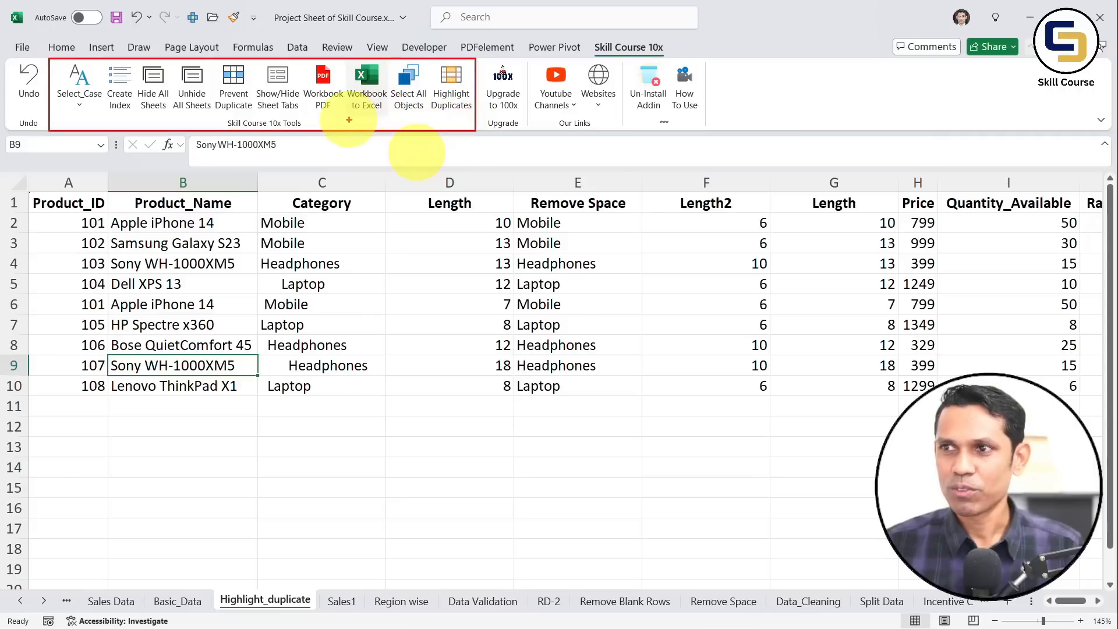
drag(356, 121, 373, 197)
drag(133, 119, 132, 201)
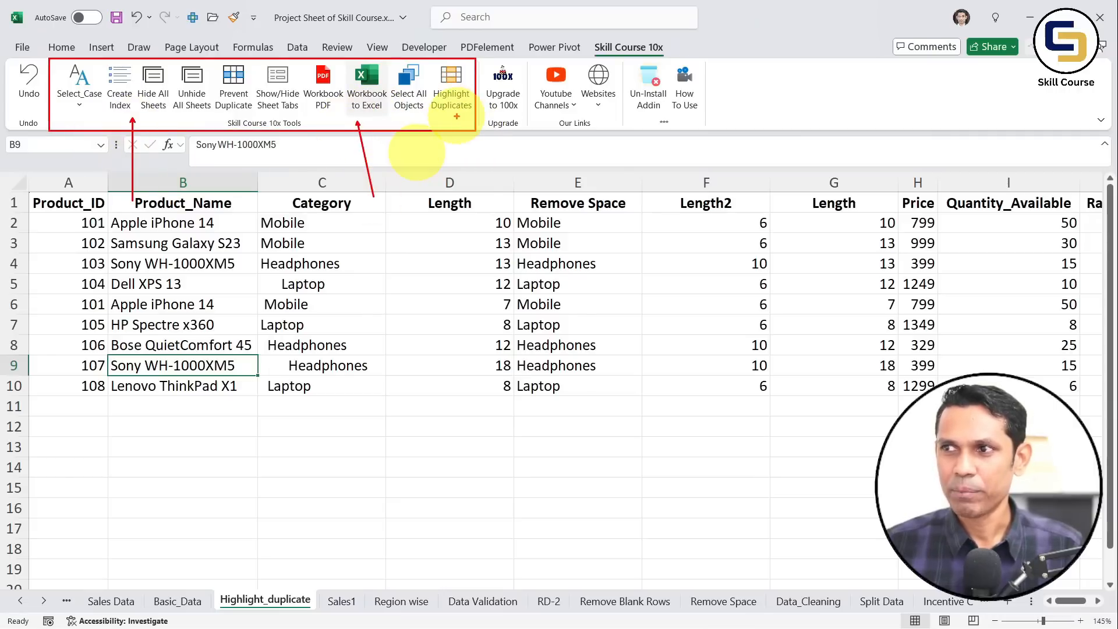
drag(456, 116, 544, 303)
key(Escape)
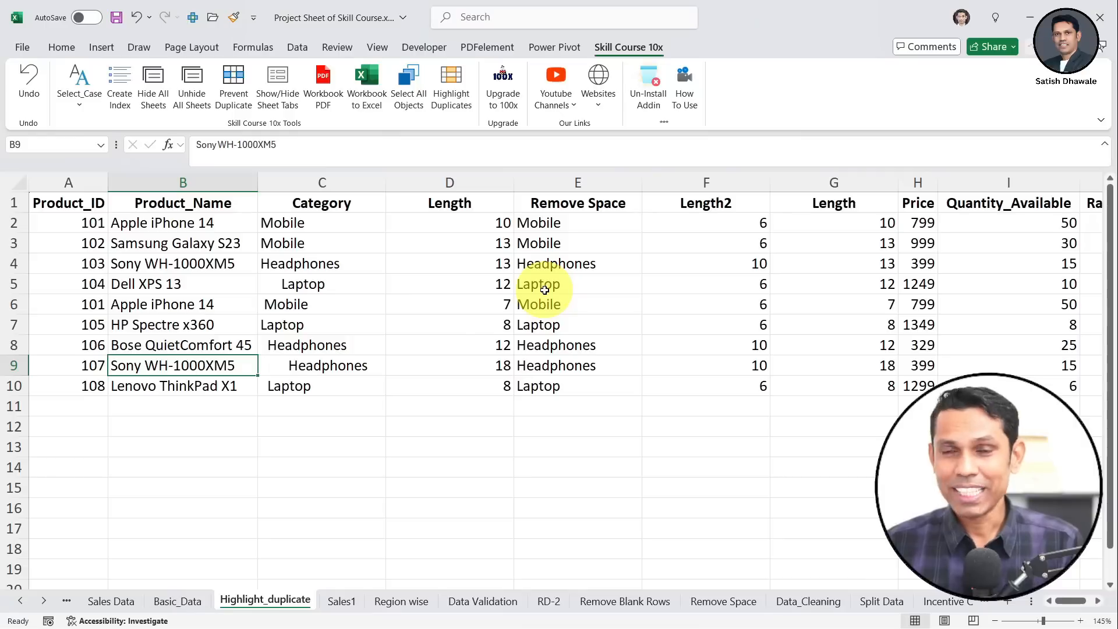